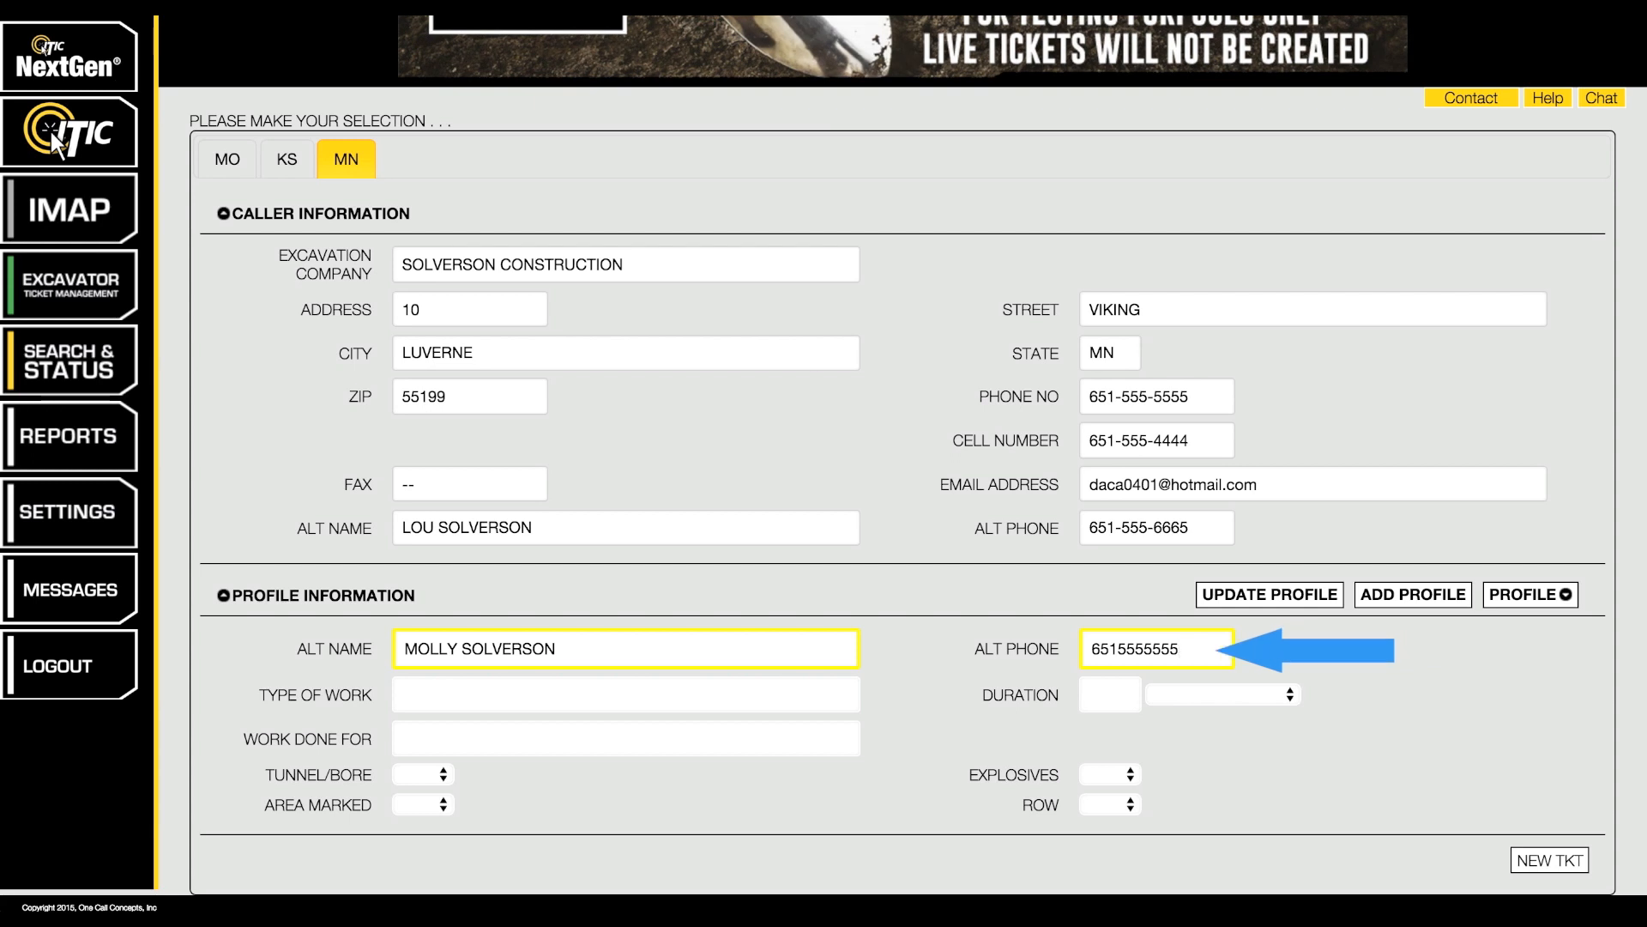
# Complete the profile's alternate phone number and enter Fence Installation as the type of work
pyautogui.write('55')
pyautogui.press('Tab')
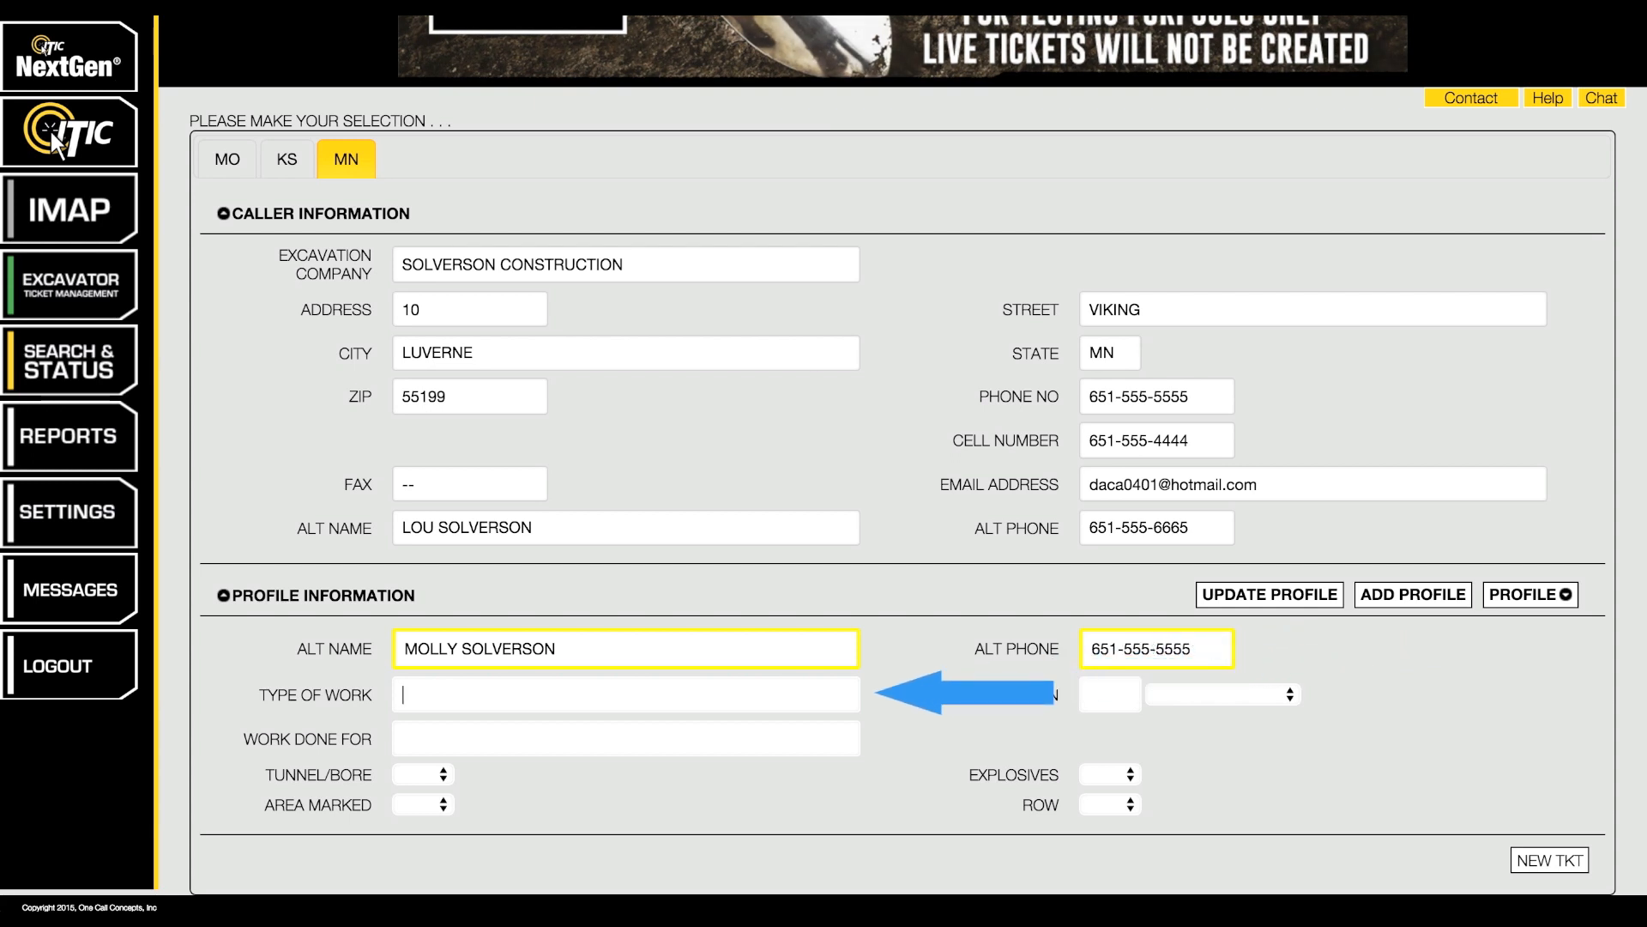
pyautogui.write('Fence Installation')
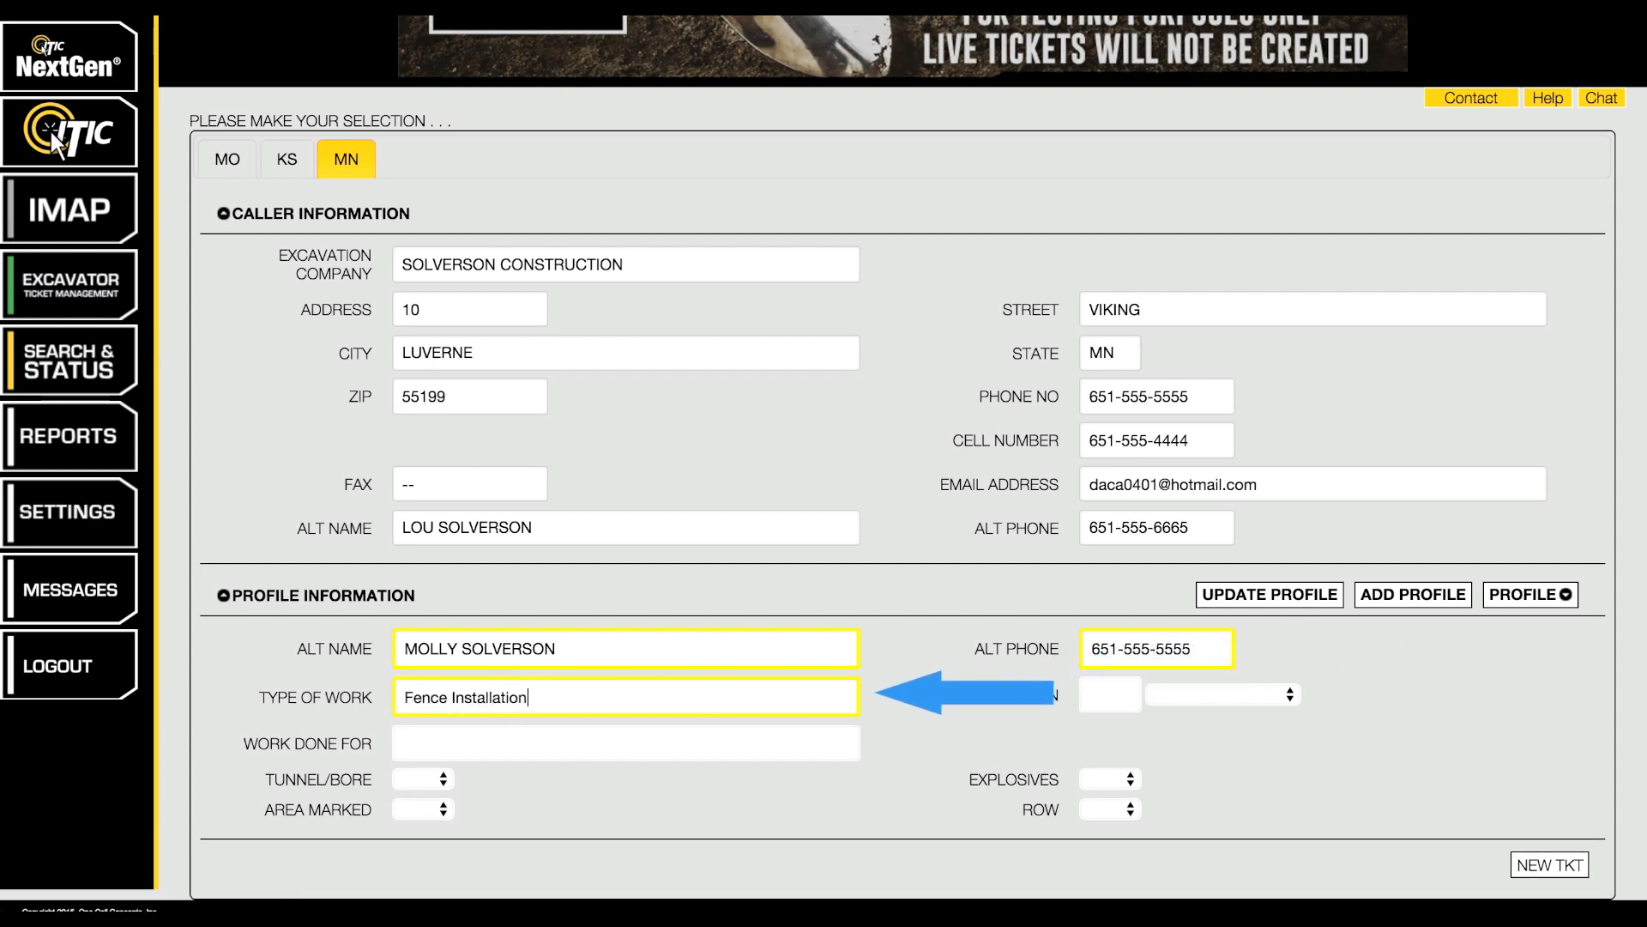
pyautogui.press('Tab')
pyautogui.press('Tab')
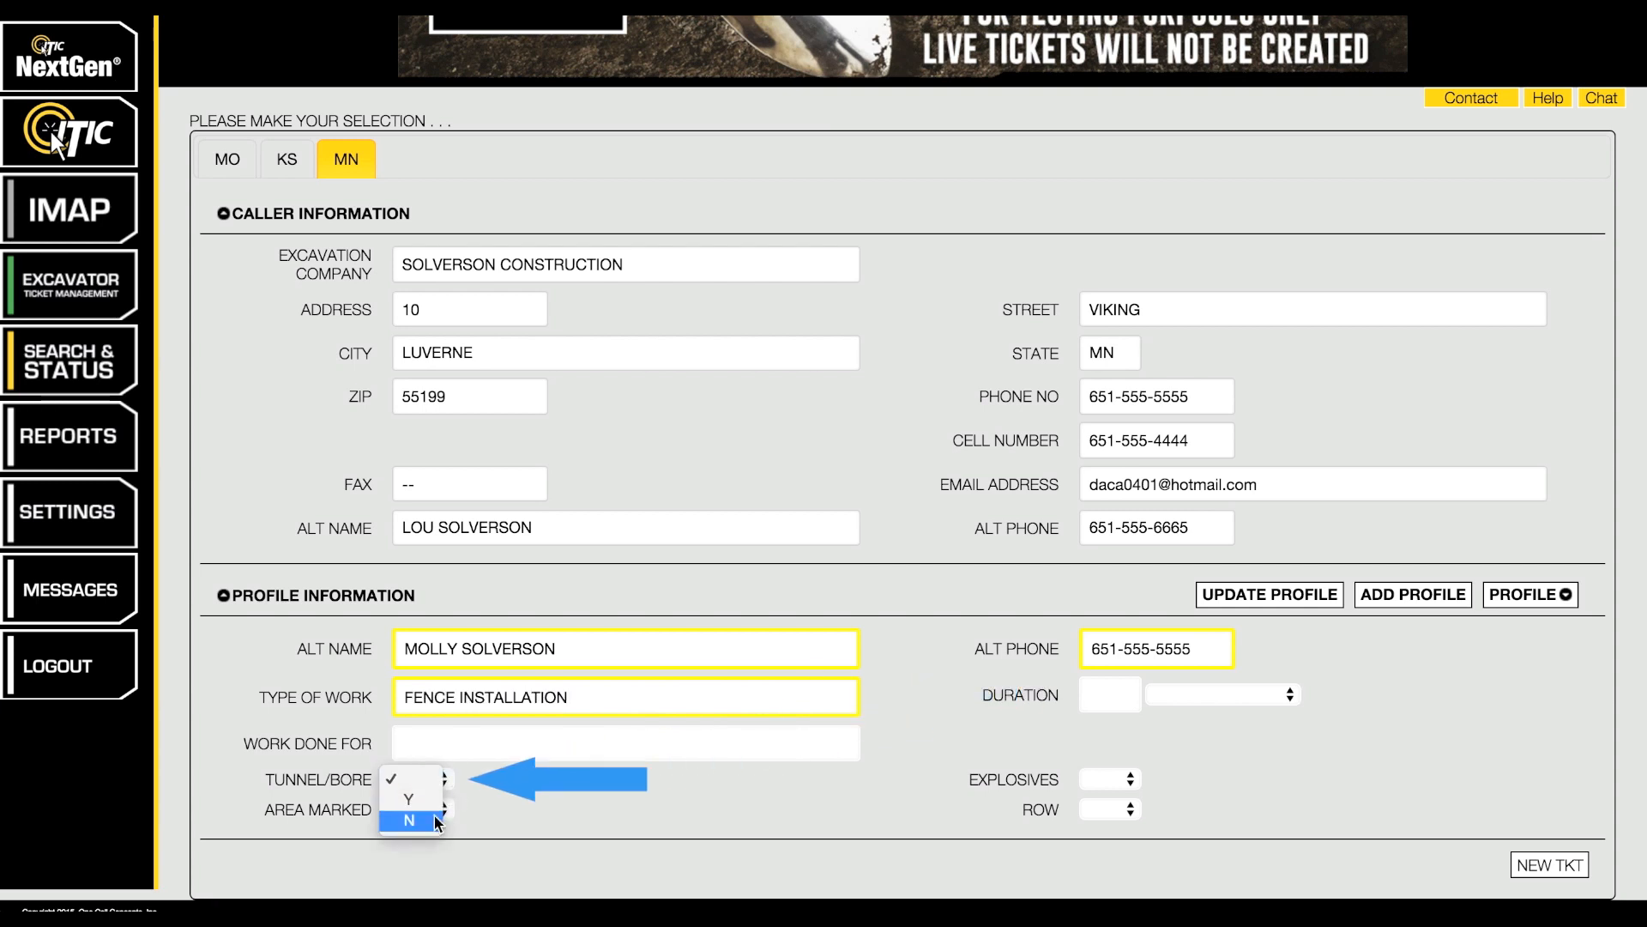
# Set Tunnel/Bore, Explosives, Area Marked and ROW to N in the profile information
pyautogui.press('n')
pyautogui.press('Tab')
pyautogui.press('n')
pyautogui.press('Tab')
pyautogui.press('n')
pyautogui.press('Tab')
pyautogui.press('n')
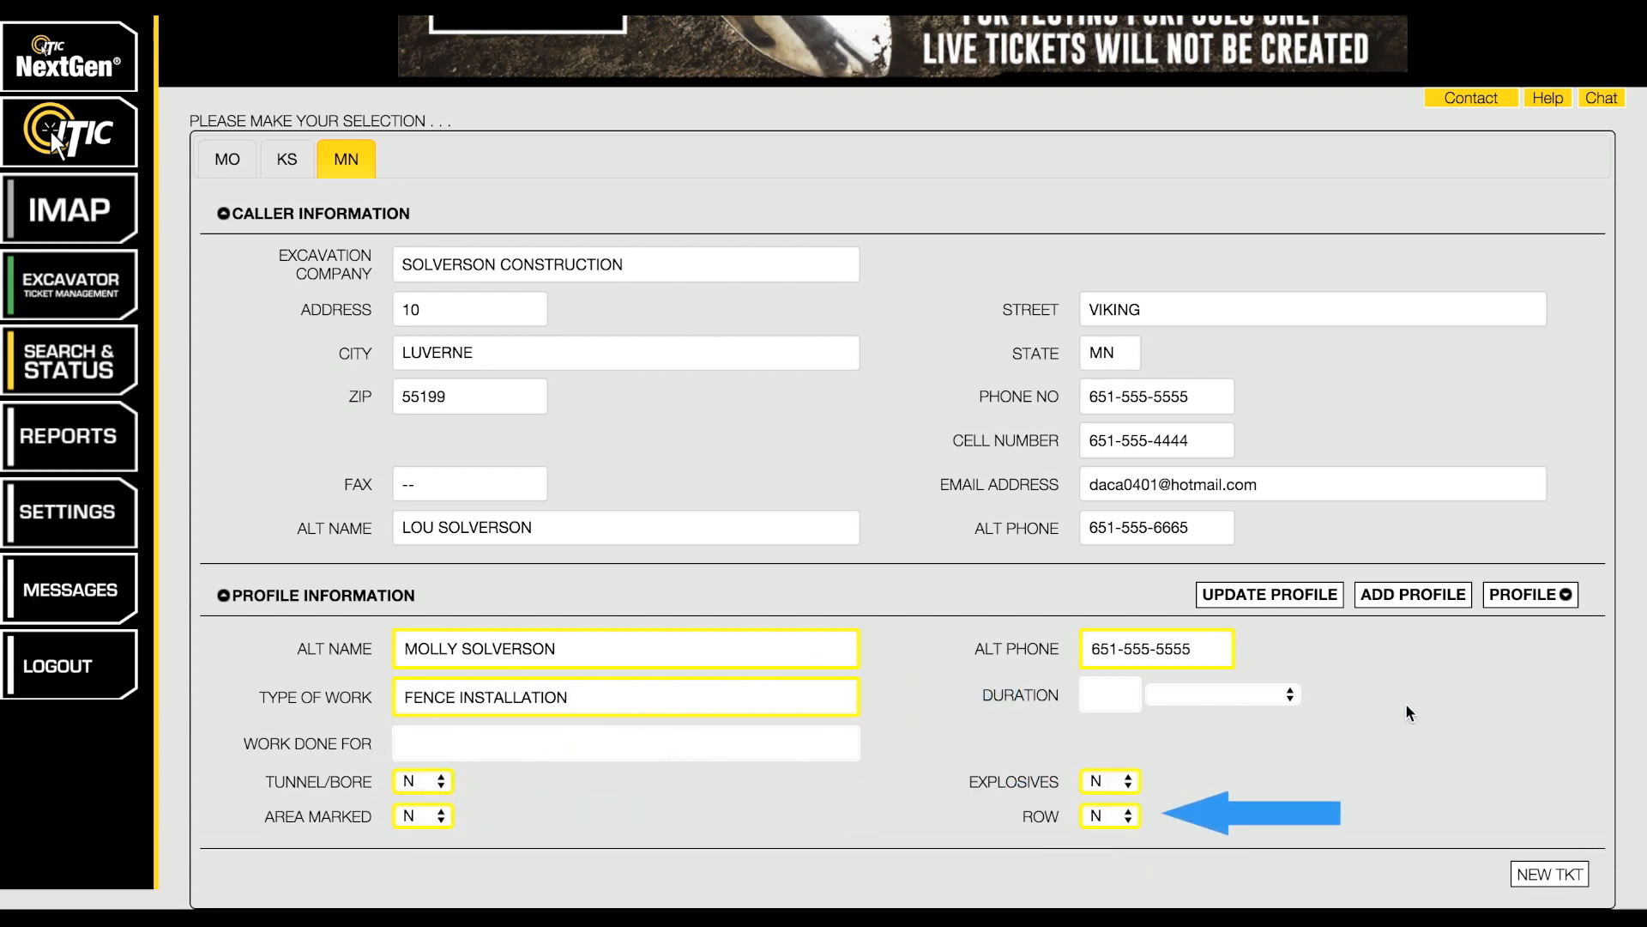
# Save the entered profile information as an additional profile named New Fence
pyautogui.click(1404, 605)
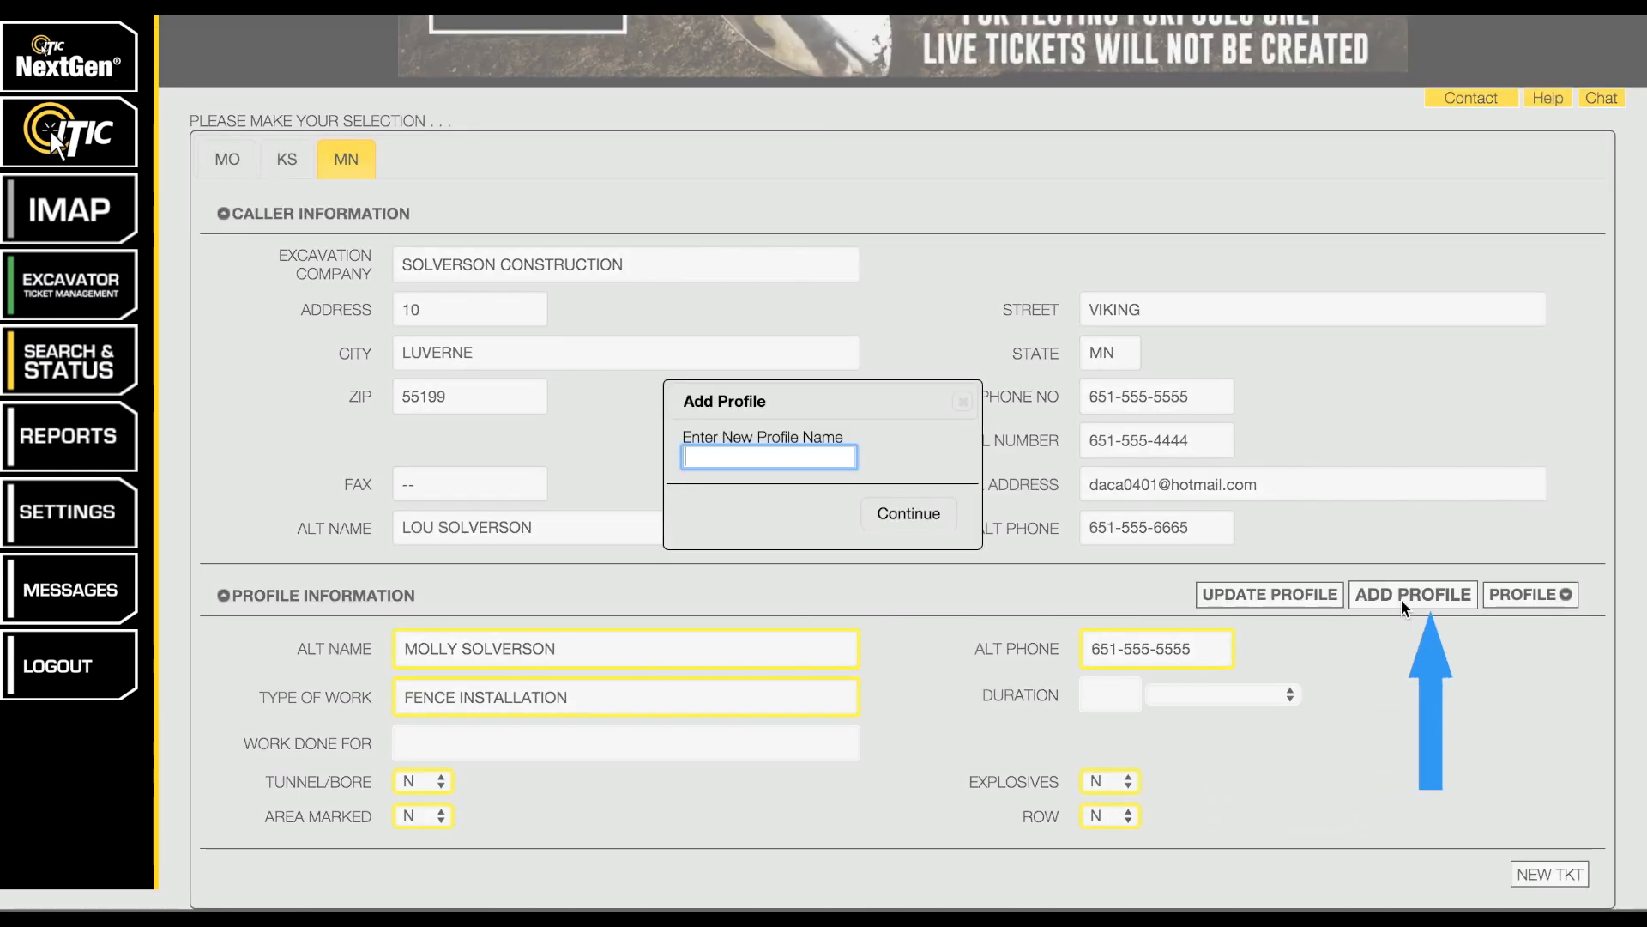
pyautogui.write('New Fence')
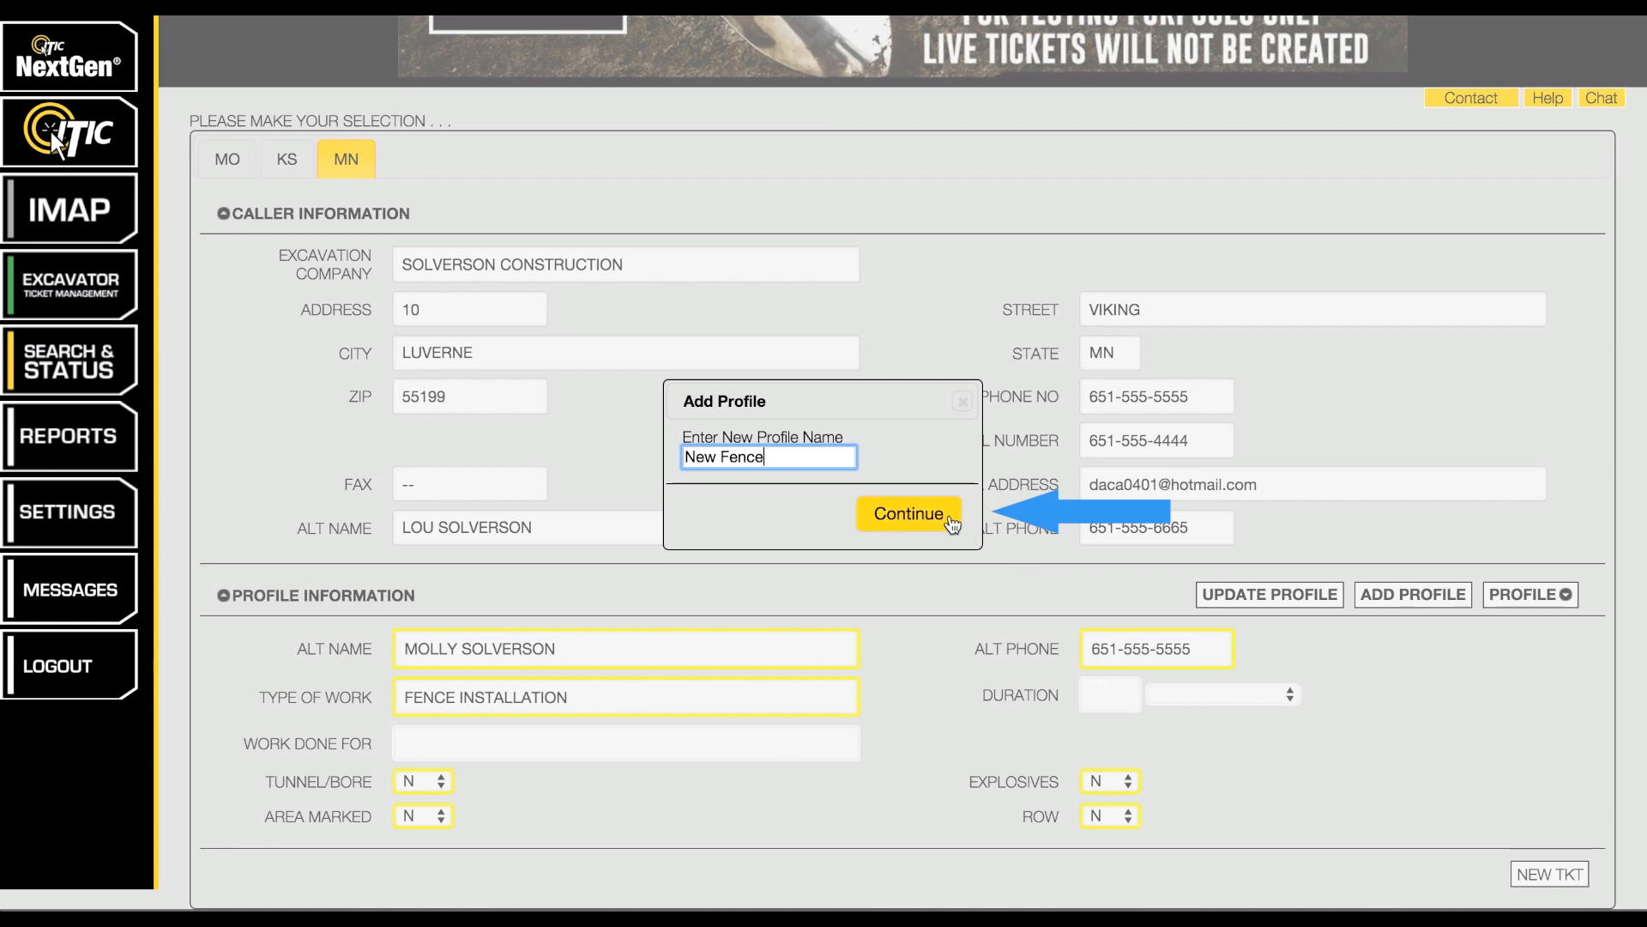
pyautogui.click(949, 519)
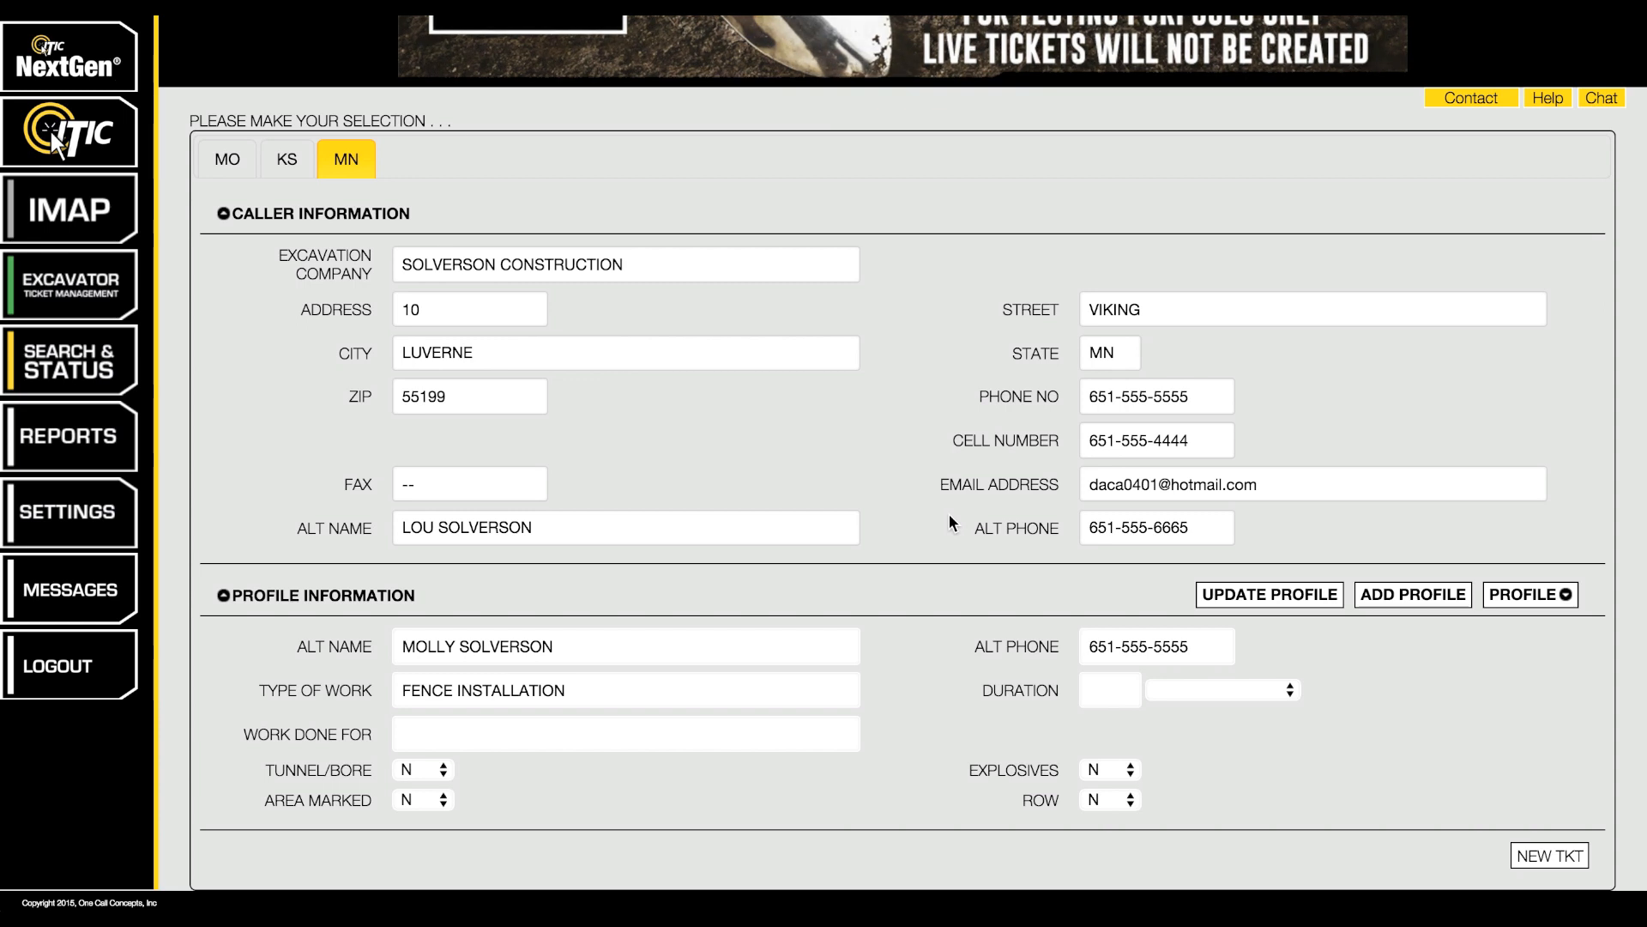
# Start a new ticket and set its starting location to Humboldt High School on Baker Street East, Saint Paul
pyautogui.click(1537, 857)
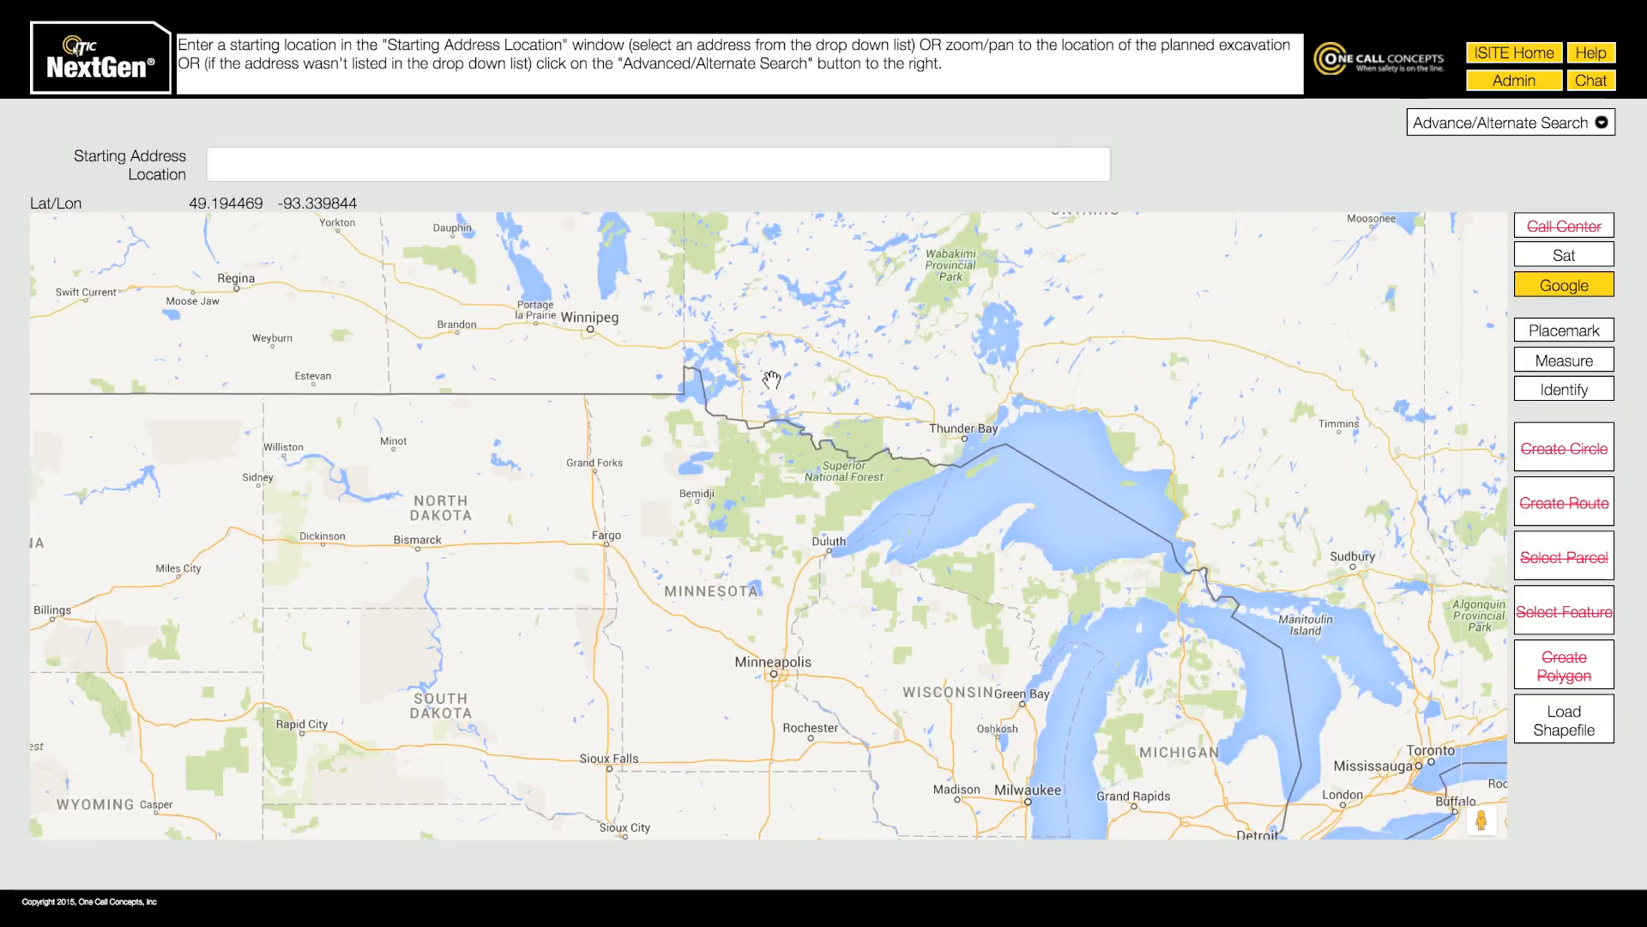
pyautogui.click(699, 163)
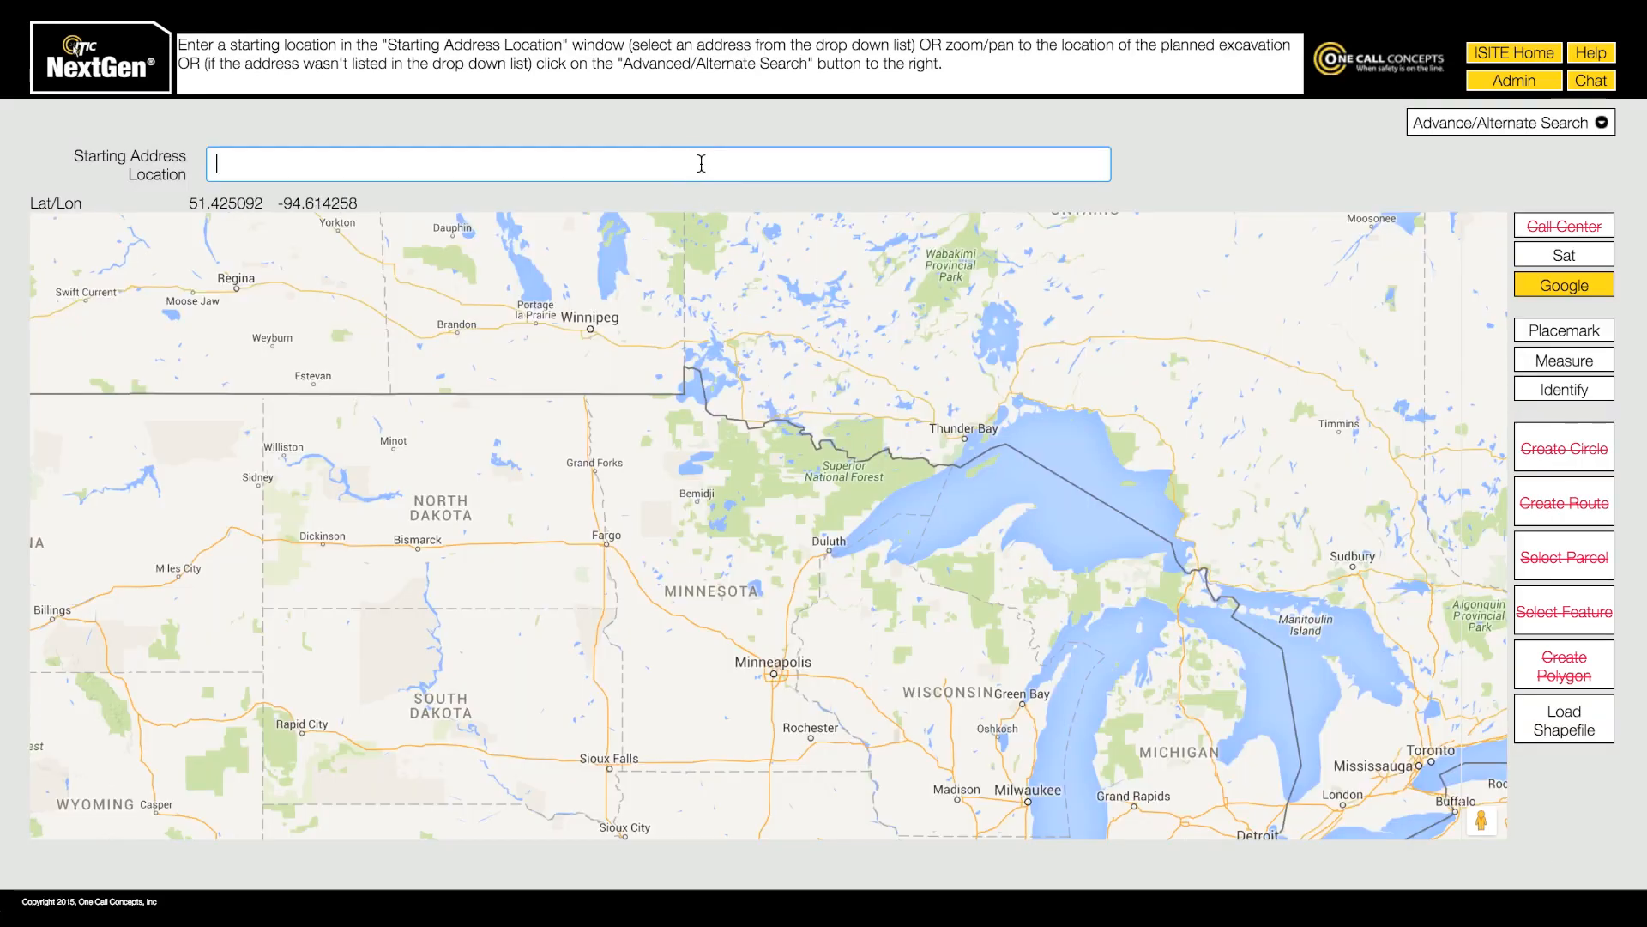
pyautogui.write('humboldt high school')
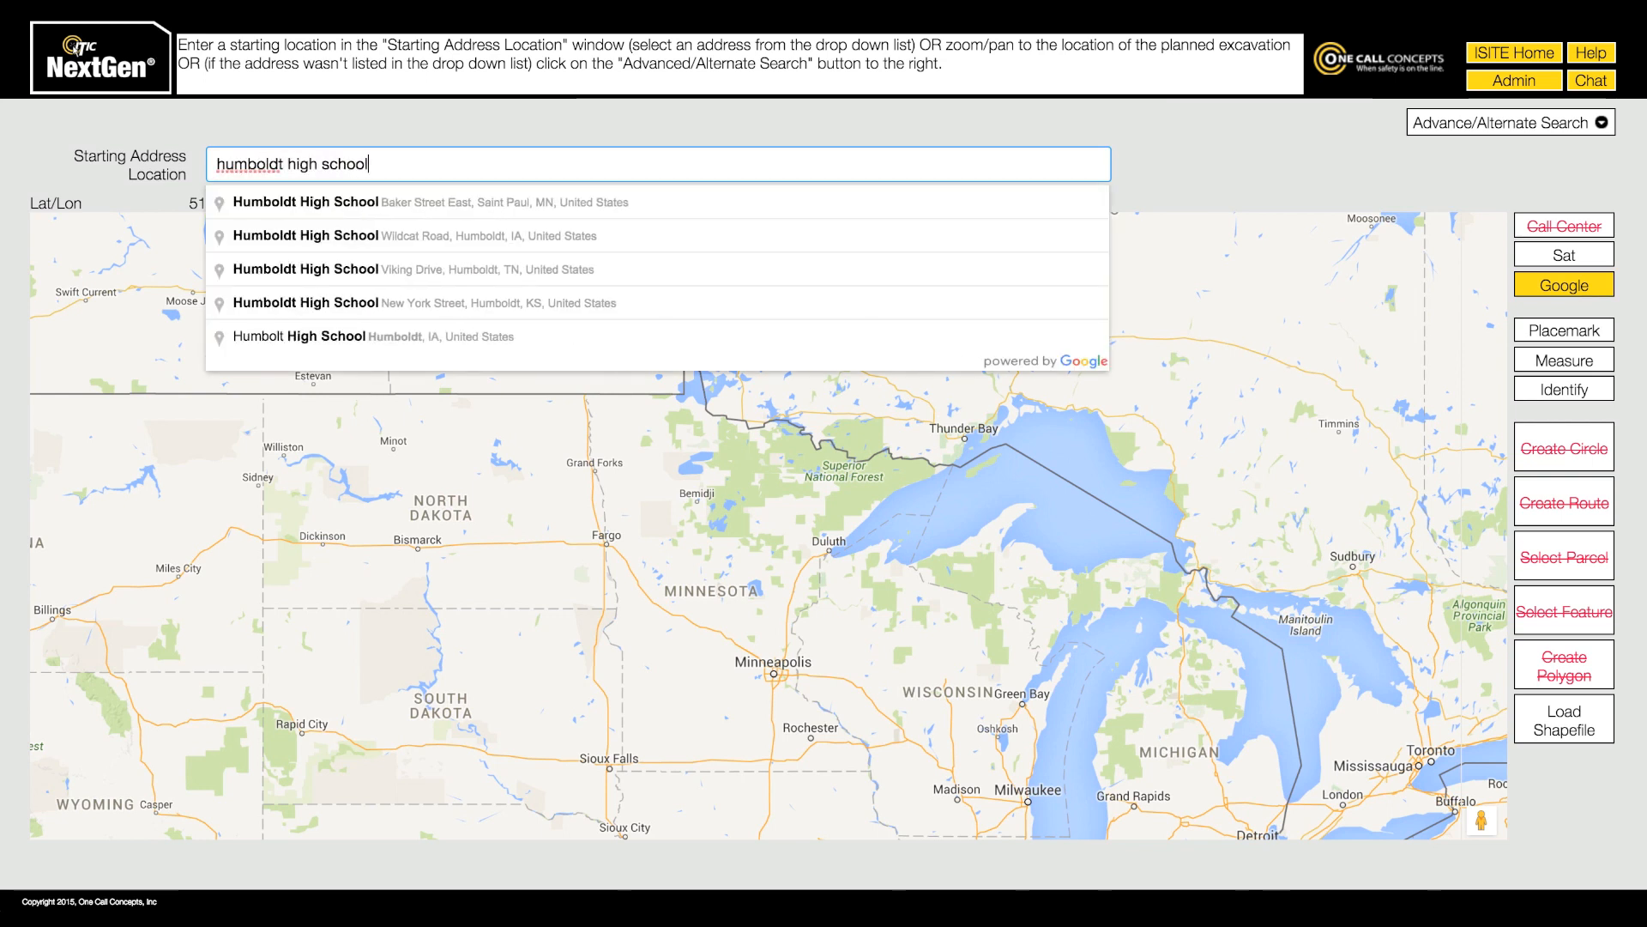
pyautogui.press('Down')
pyautogui.press('Return')
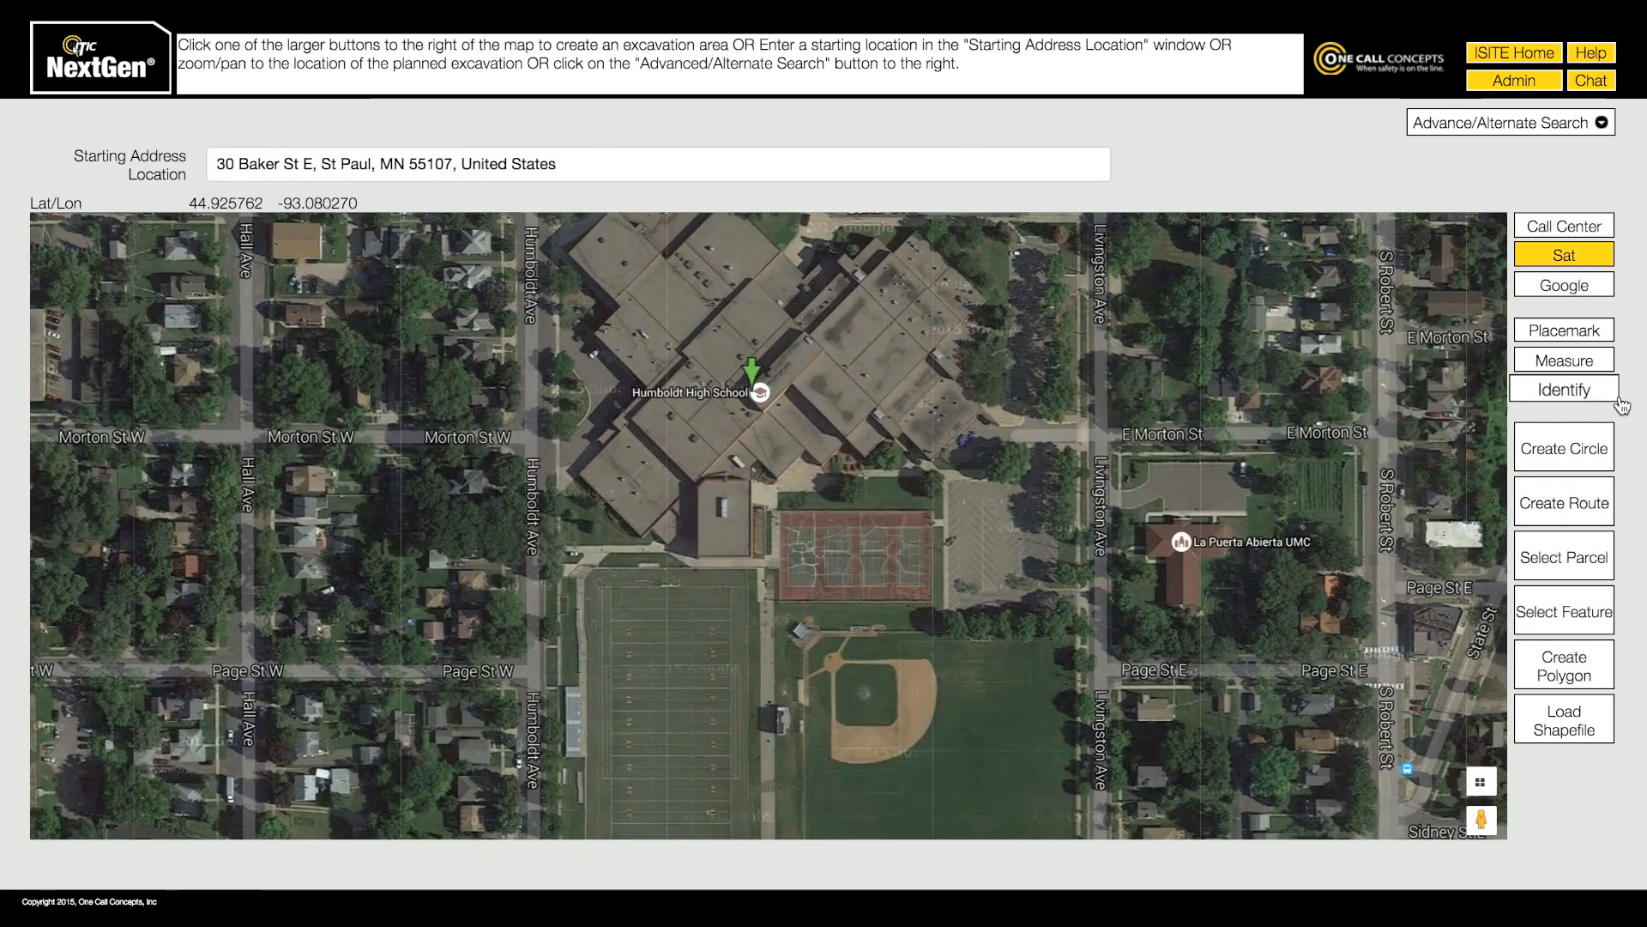
# Select the parcel piece covering the school's football field as the excavation area and continue to the ticket form
pyautogui.click(1564, 557)
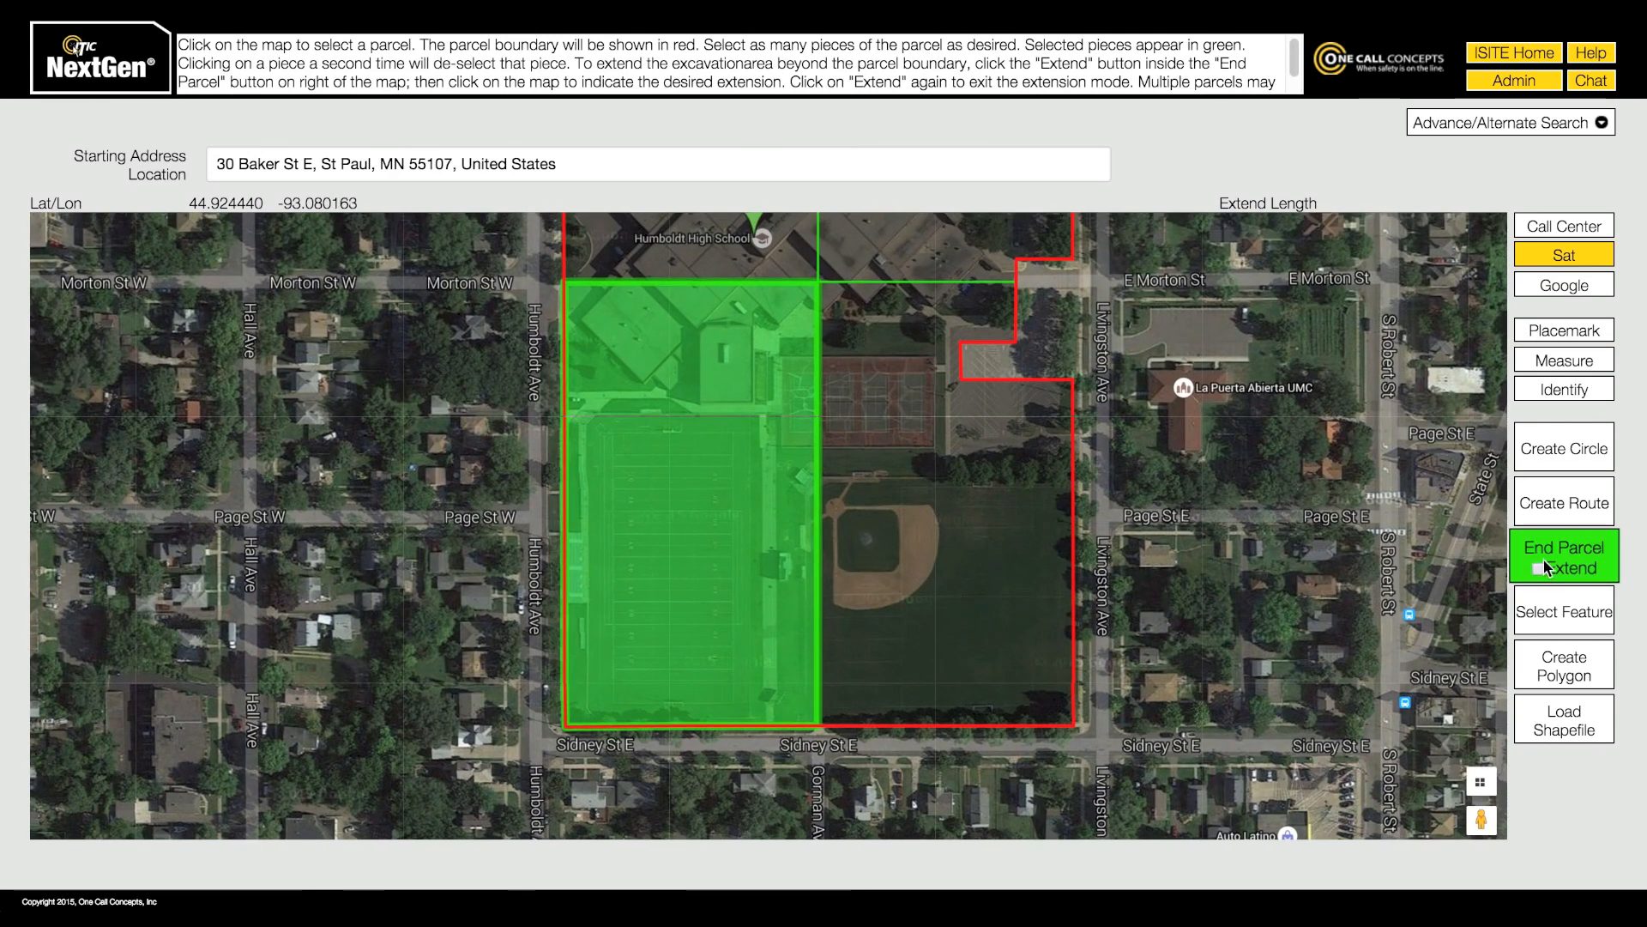
pyautogui.click(1587, 562)
pyautogui.click(1617, 867)
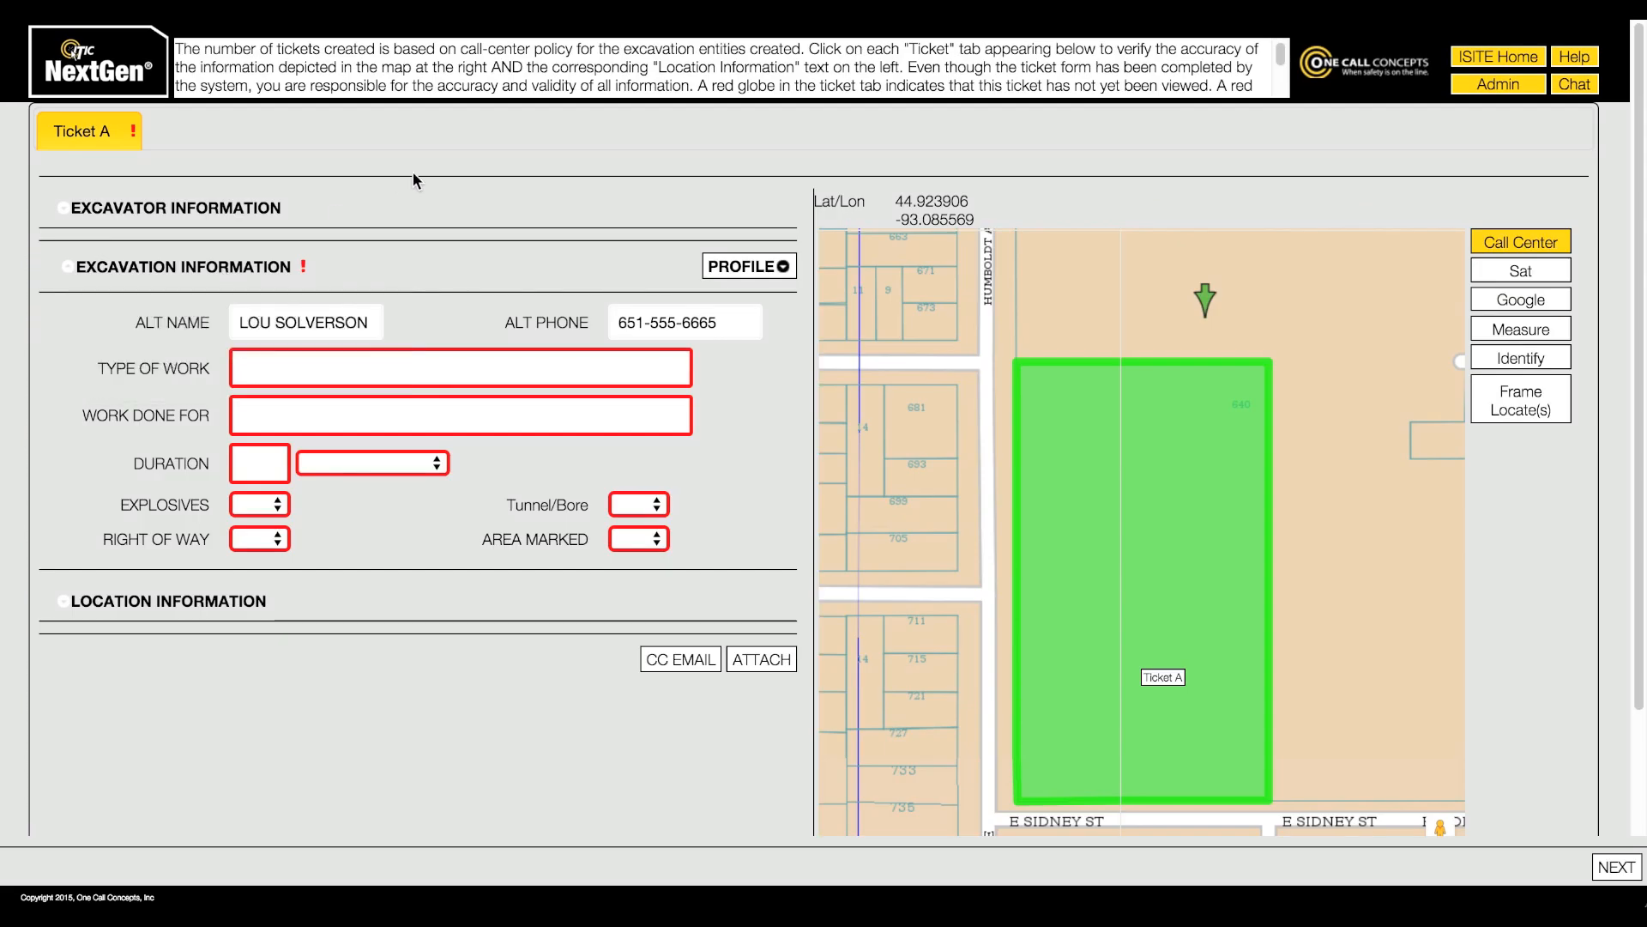
# Apply the New Fence profile to the excavation information of Ticket A
pyautogui.click(785, 273)
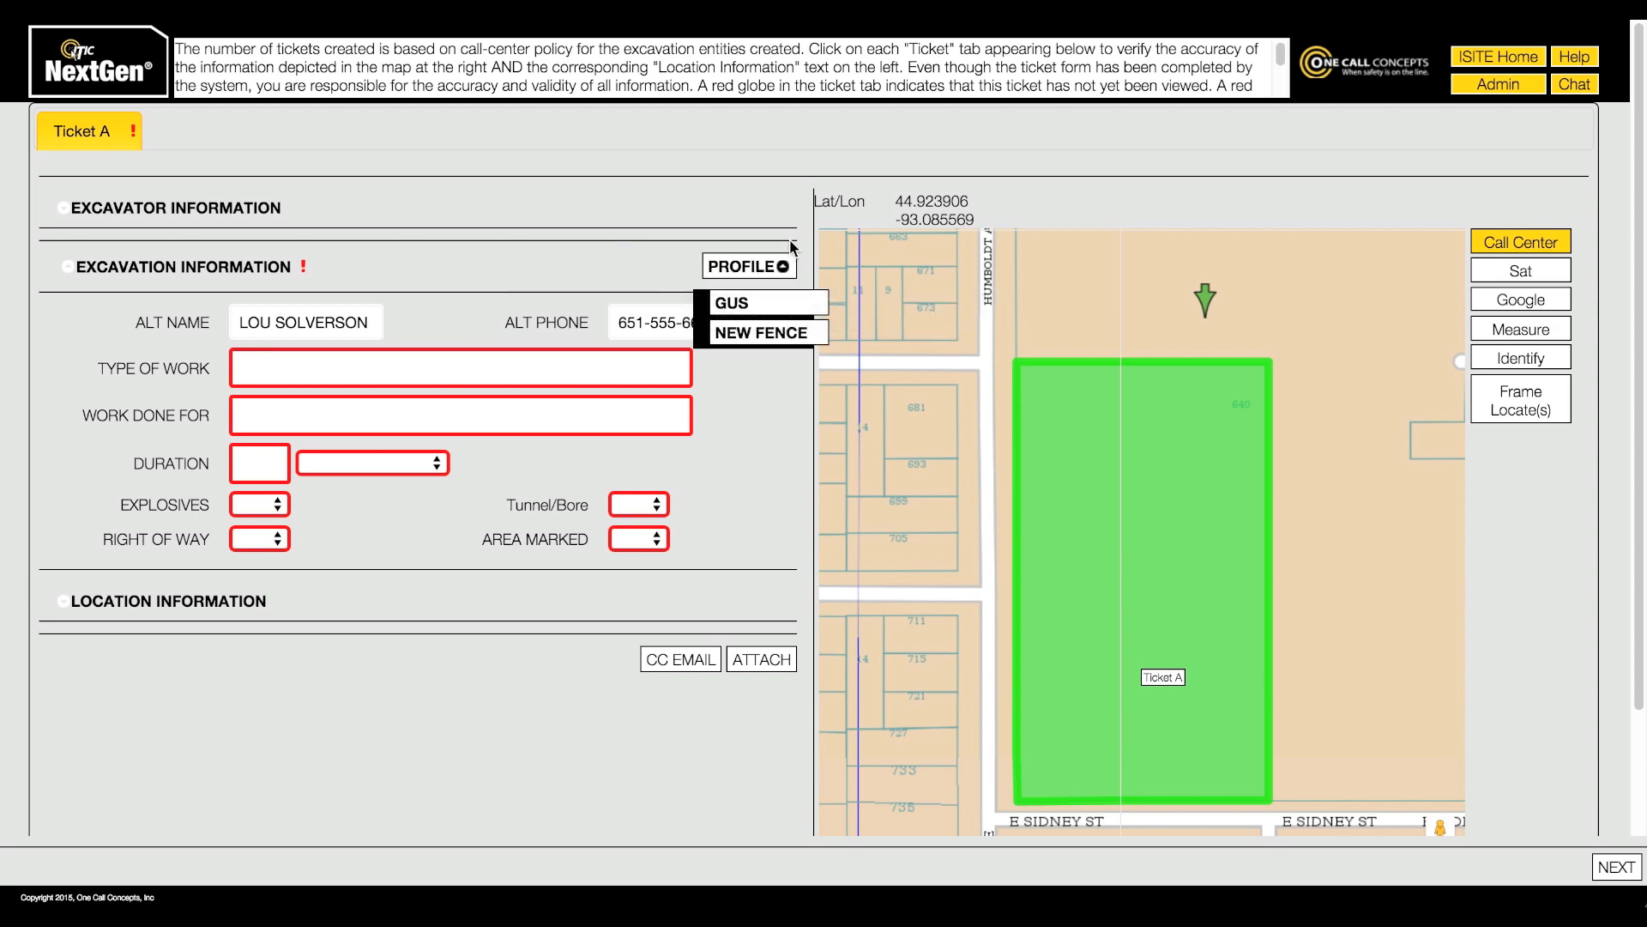
pyautogui.click(752, 337)
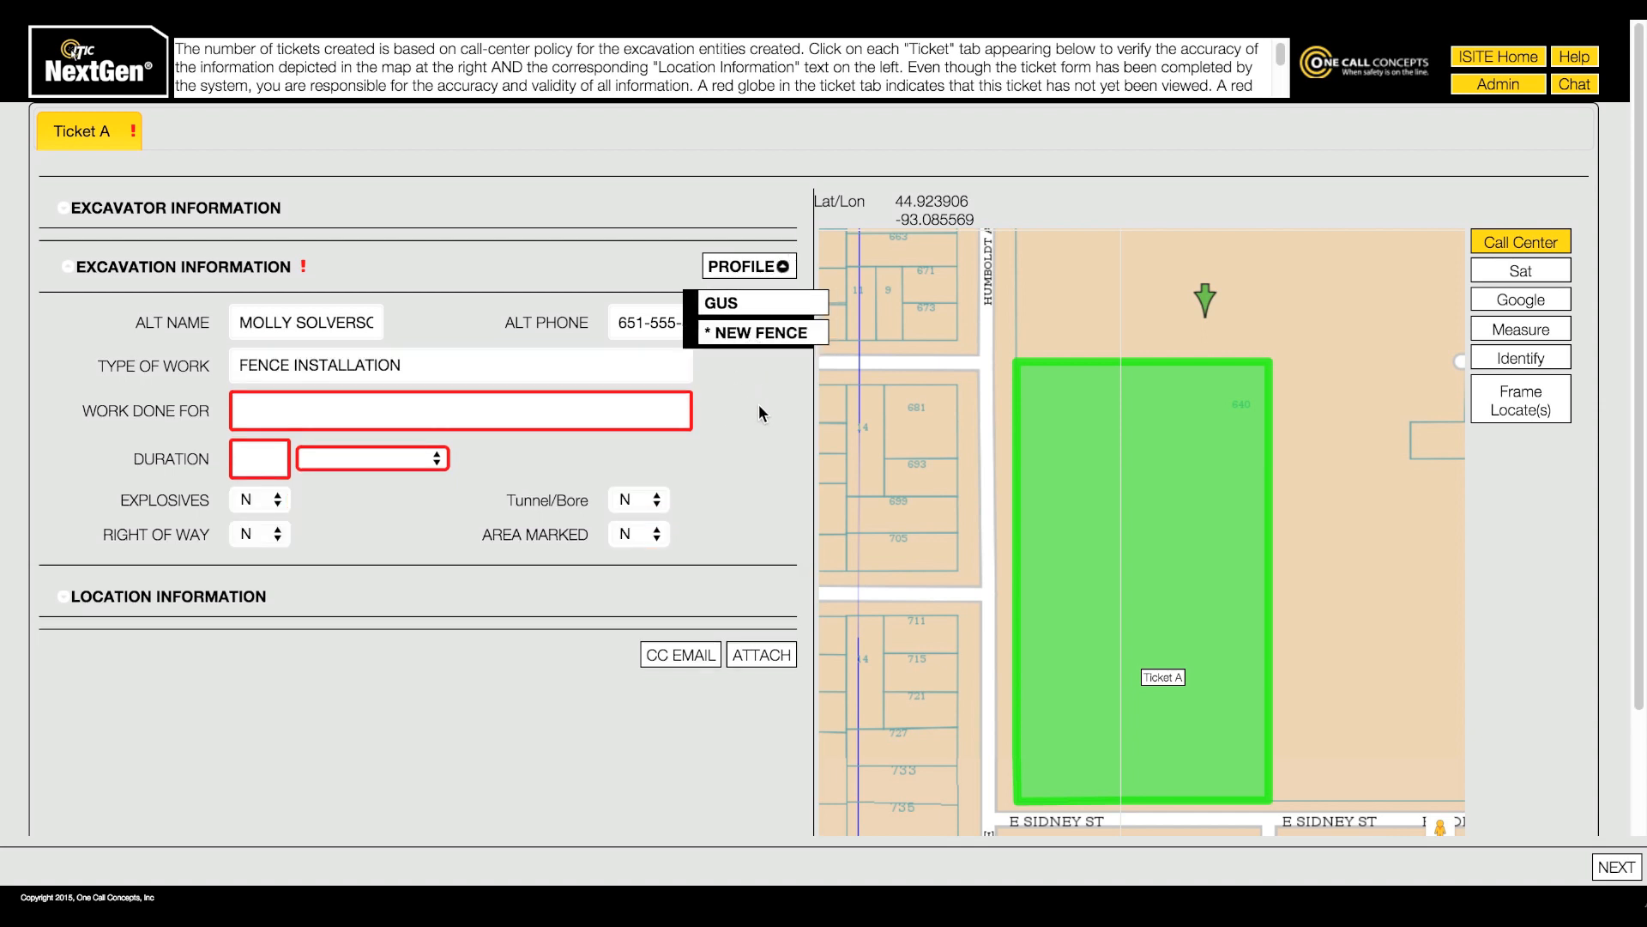
pyautogui.click(782, 265)
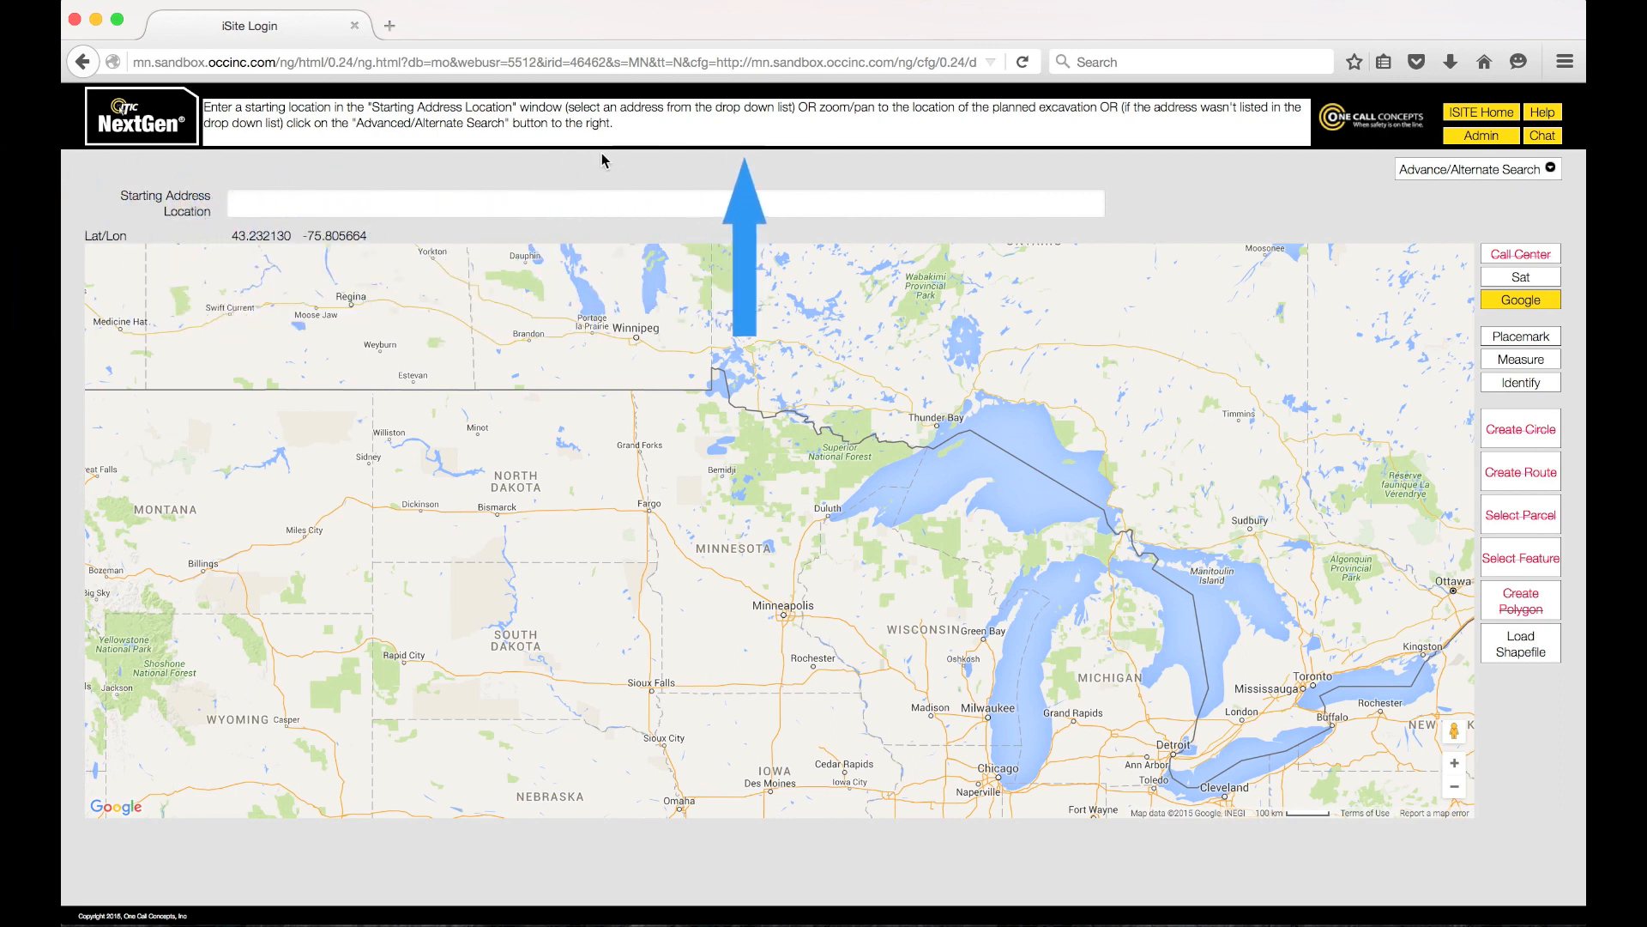
# Set the starting location of the new ticket map to the Guthrie Theater in Minneapolis
pyautogui.click(604, 202)
pyautogui.write('guthri')
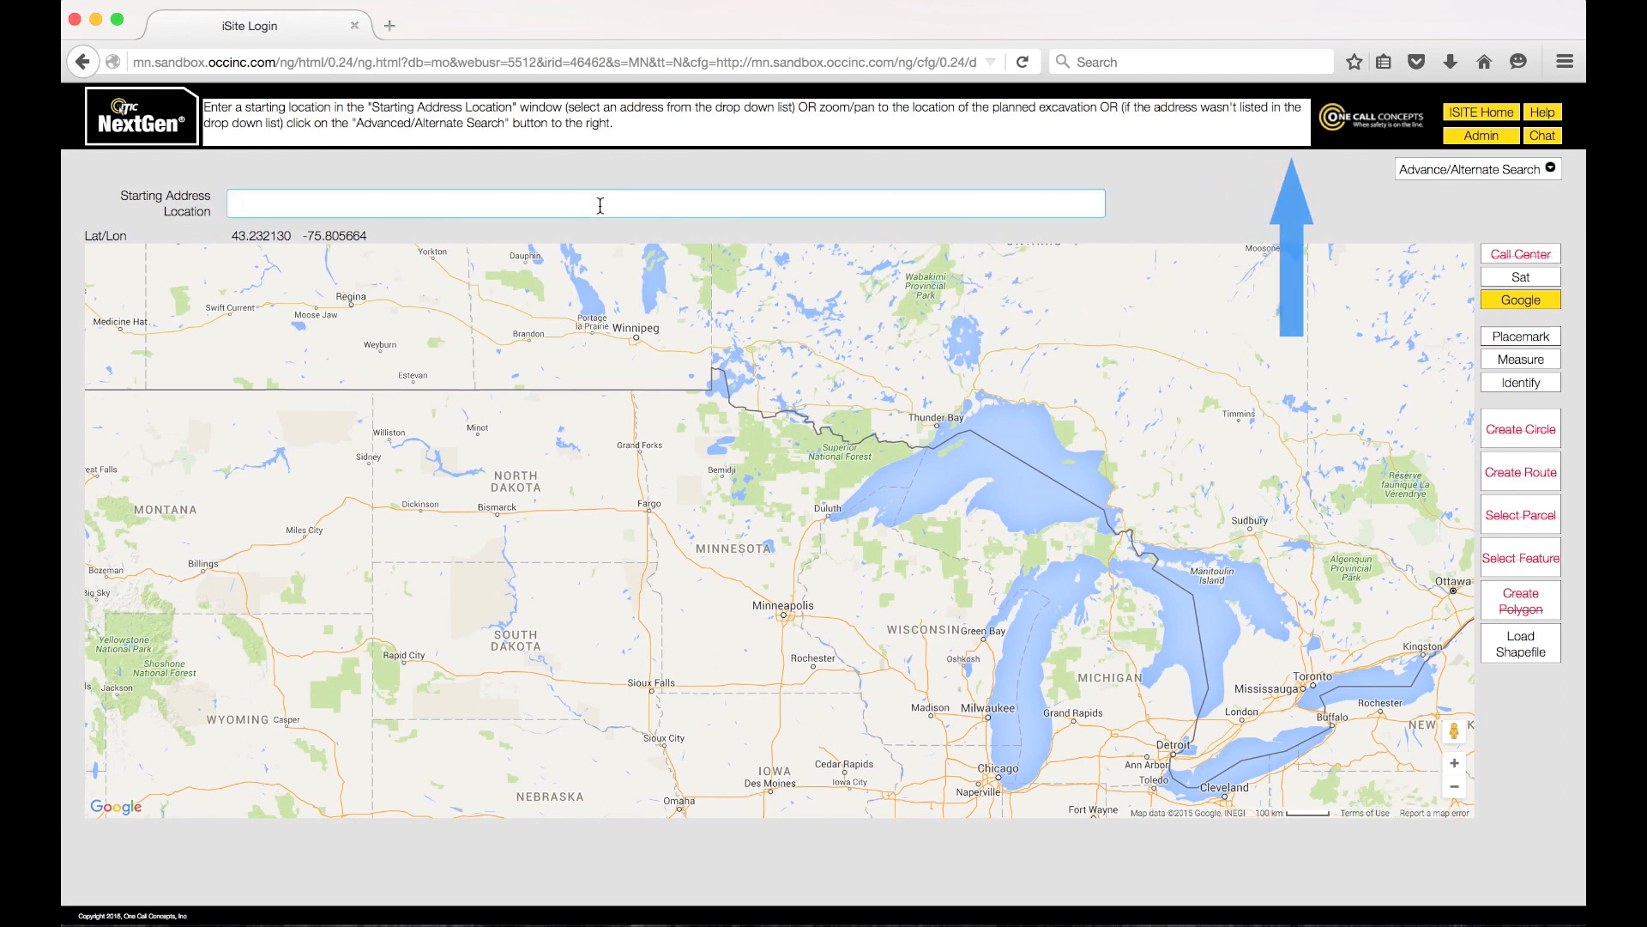
pyautogui.write('e theat')
pyautogui.press('Return')
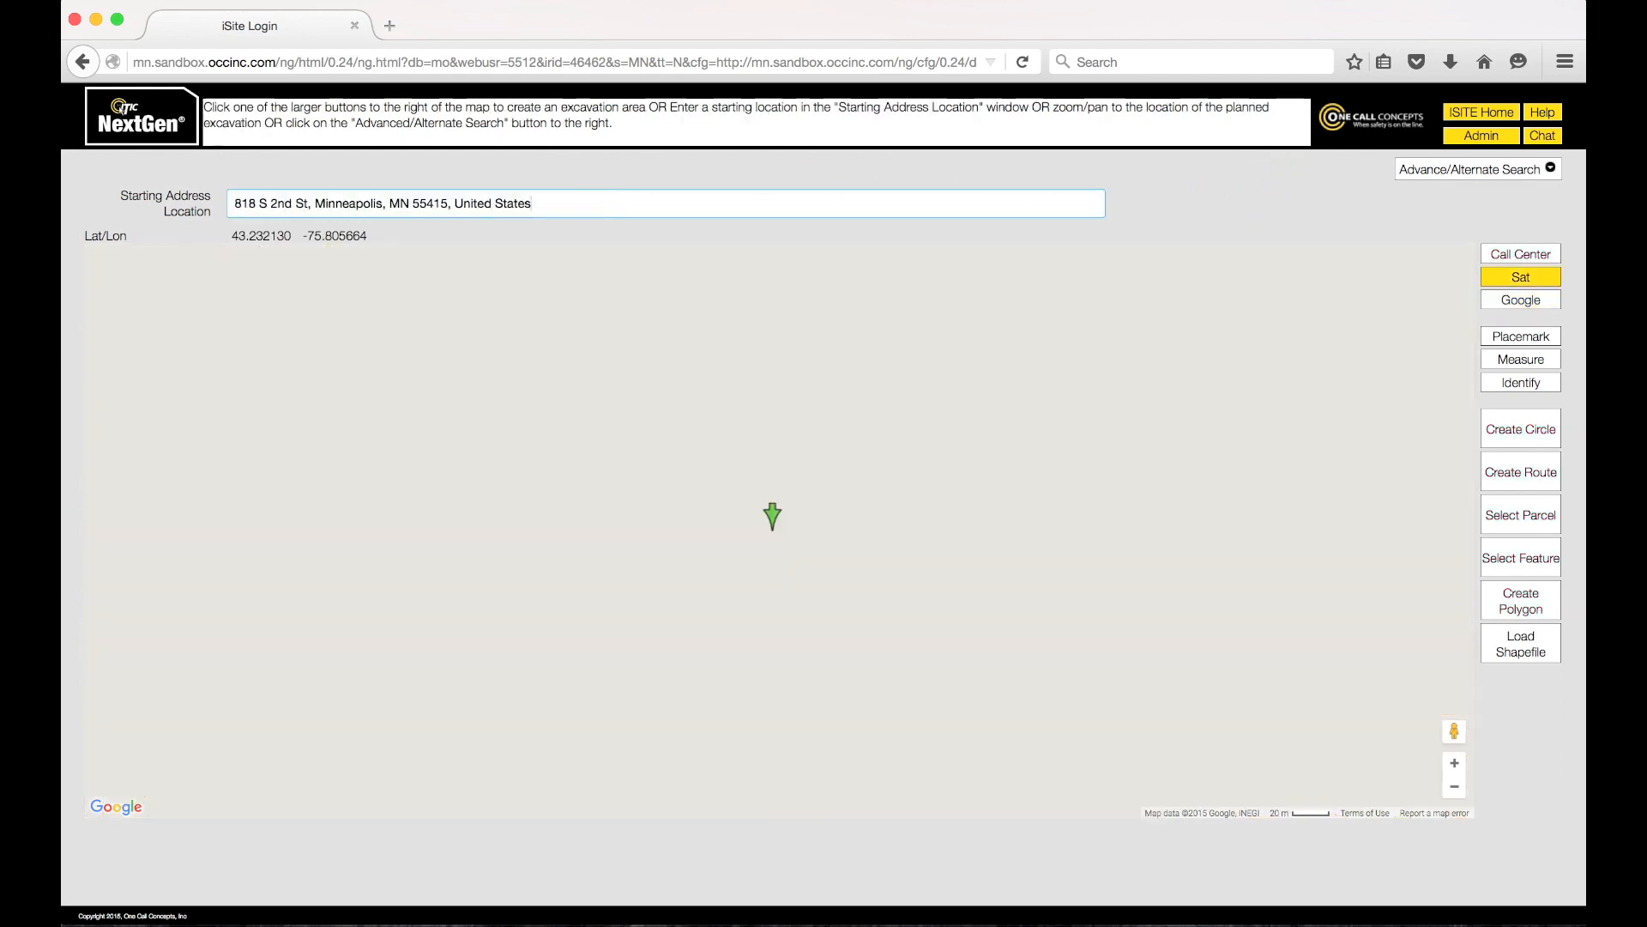
# Select the S 2nd St segment southeast of the theater as a 20-foot-wide feature route and continue to the ticket form
pyautogui.click(1520, 558)
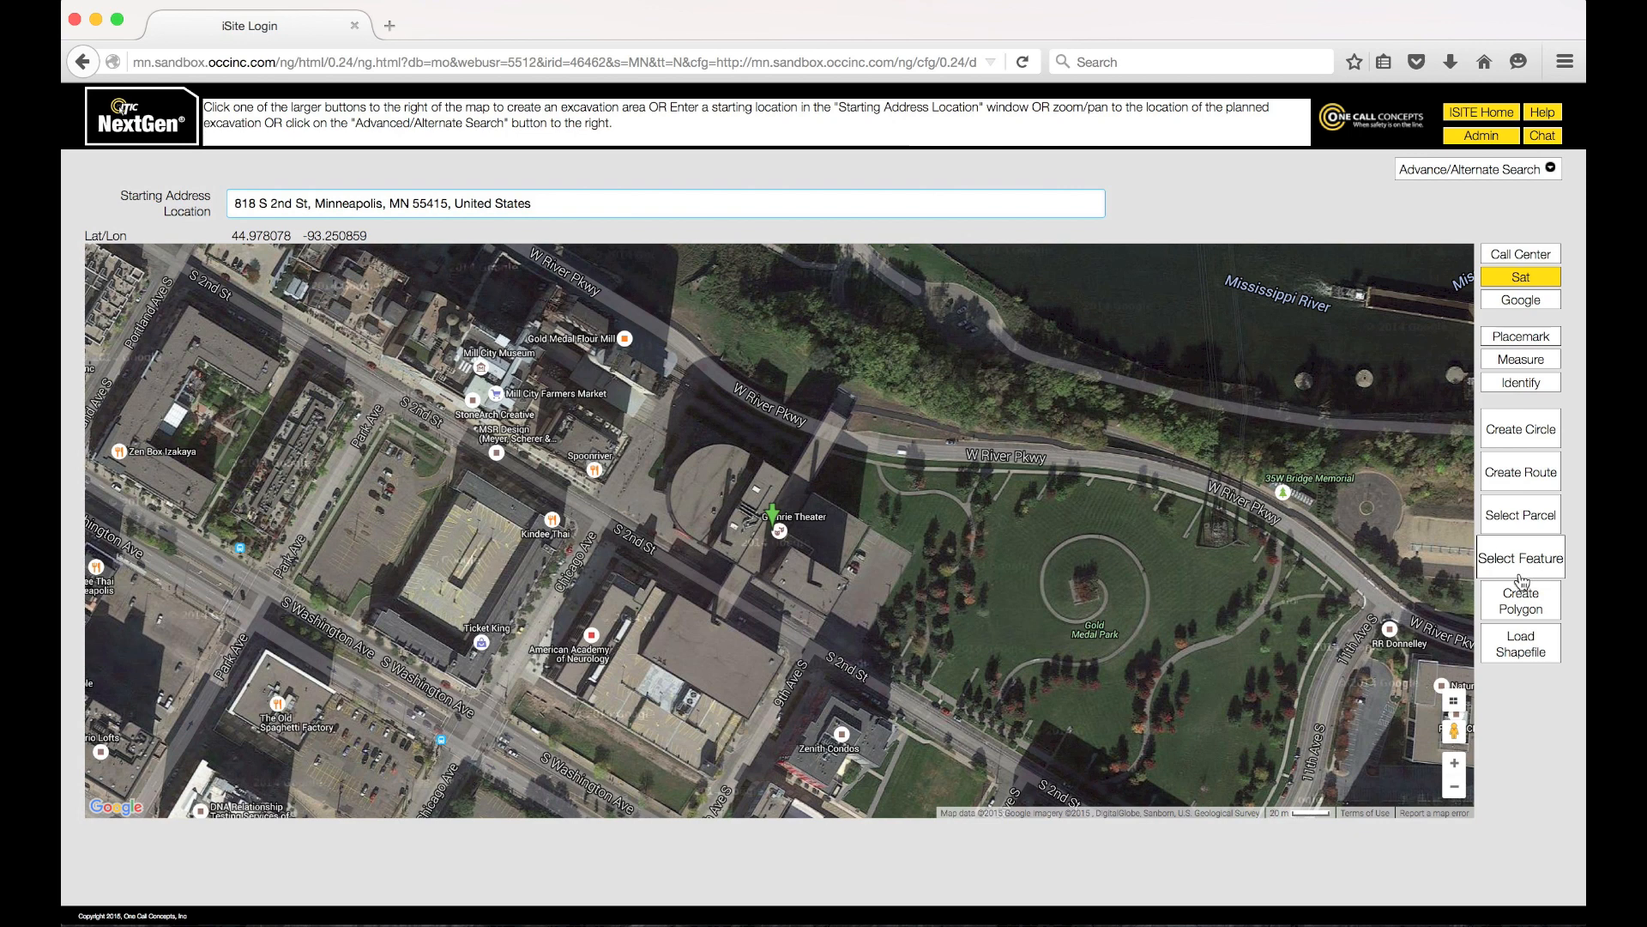
pyautogui.write('20')
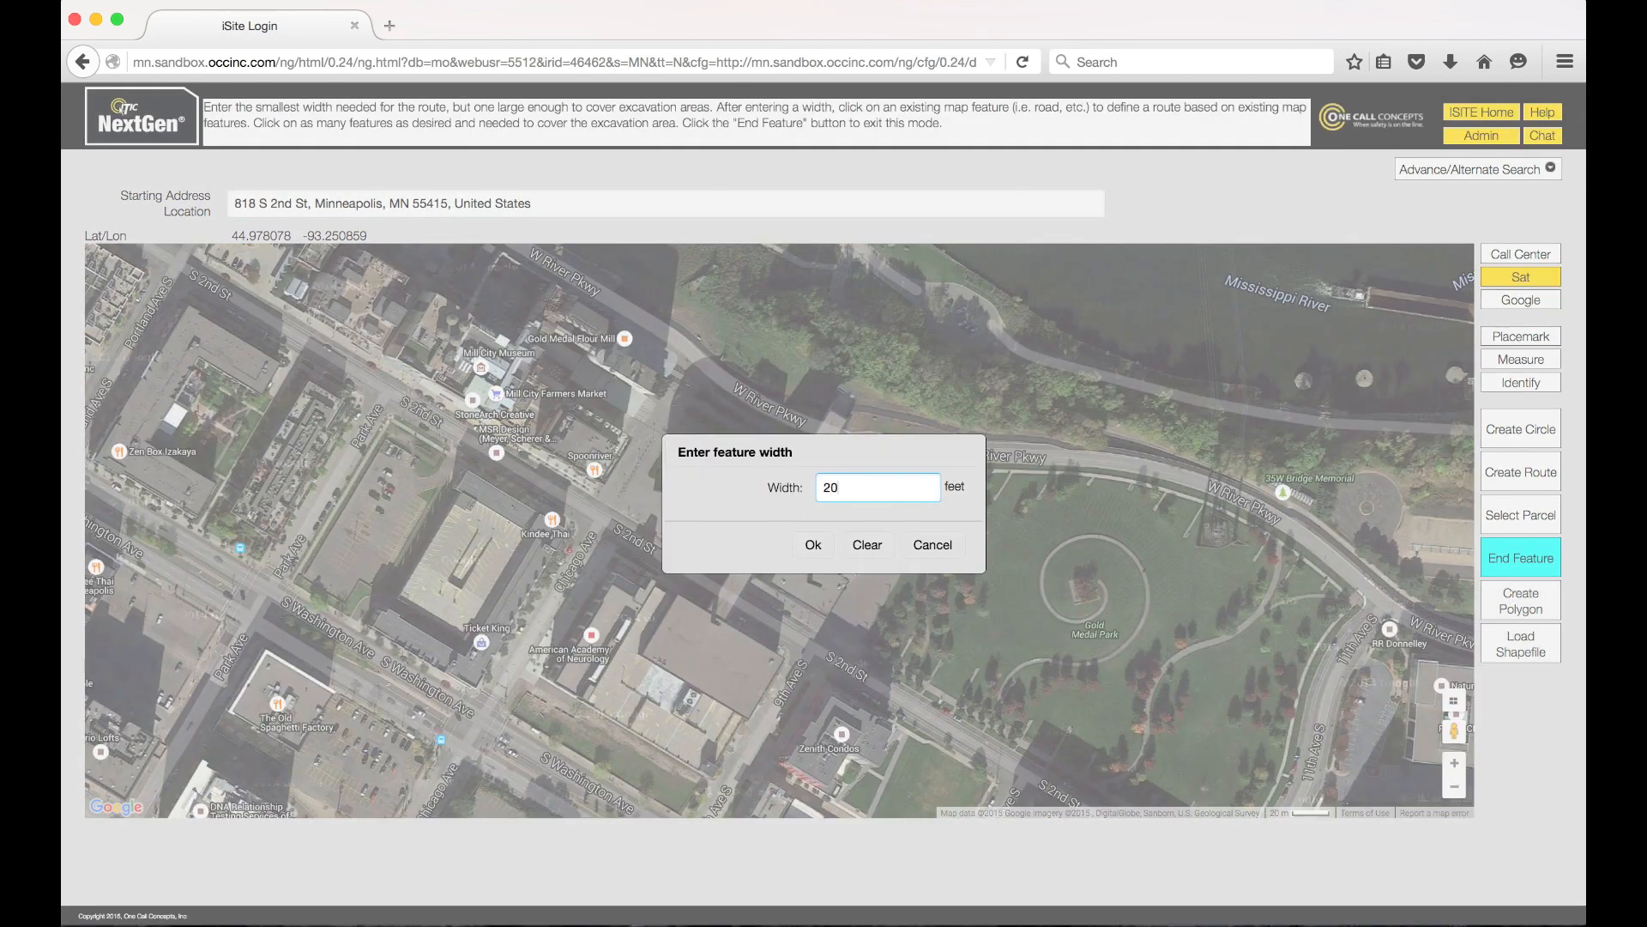
pyautogui.click(845, 550)
pyautogui.click(842, 648)
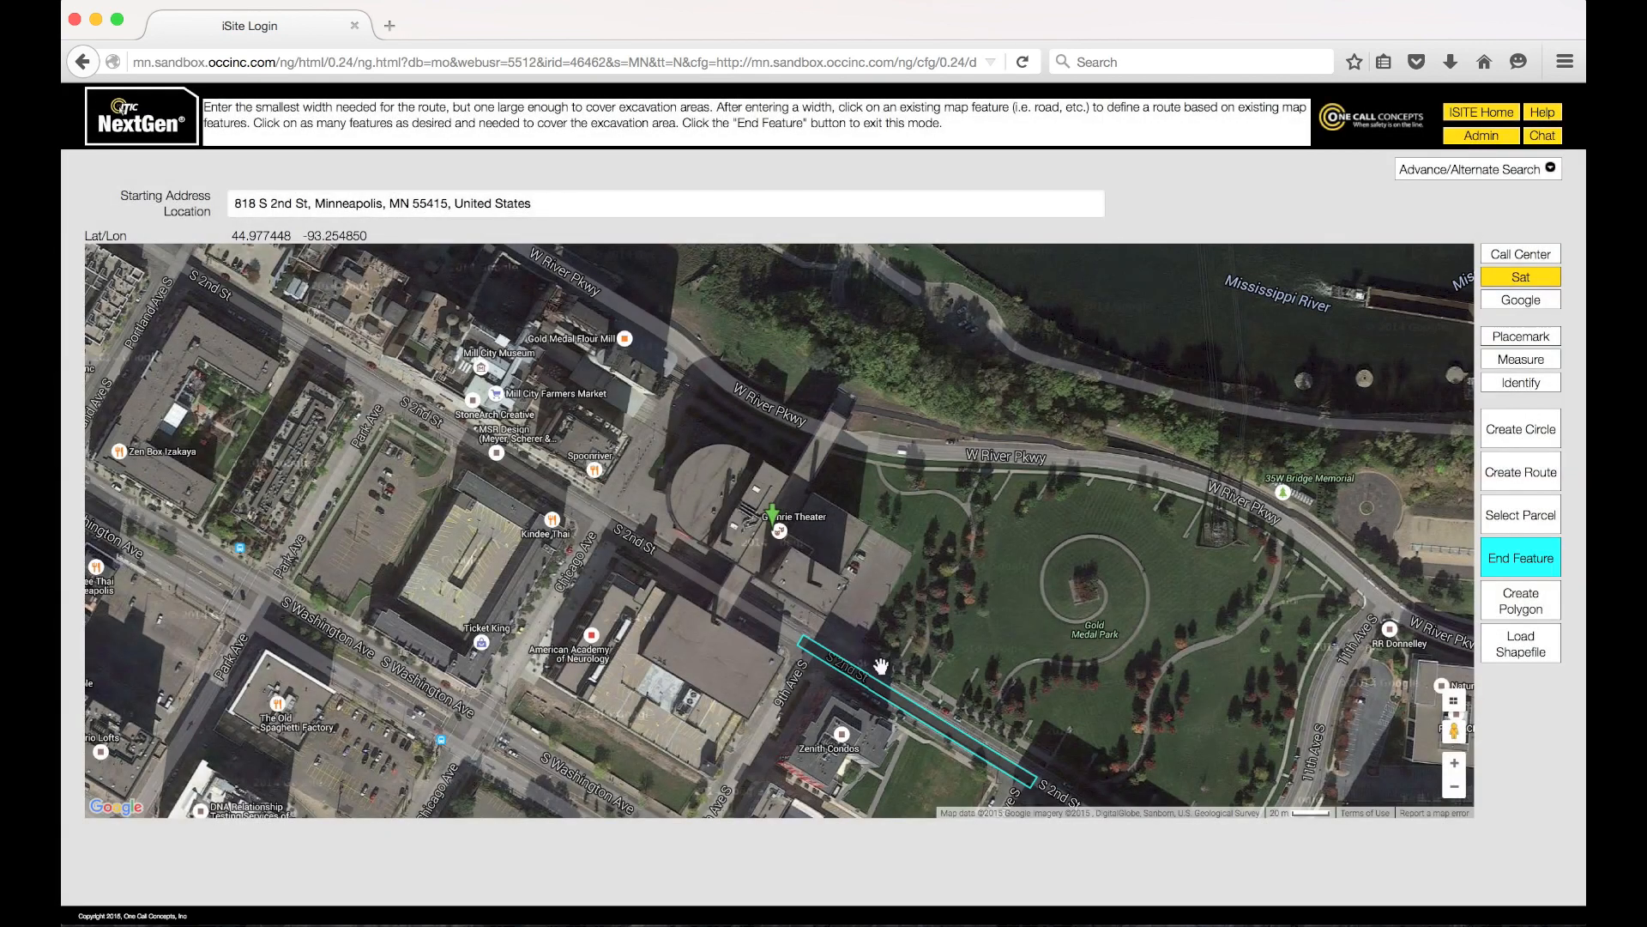
pyautogui.click(1520, 558)
pyautogui.click(1545, 890)
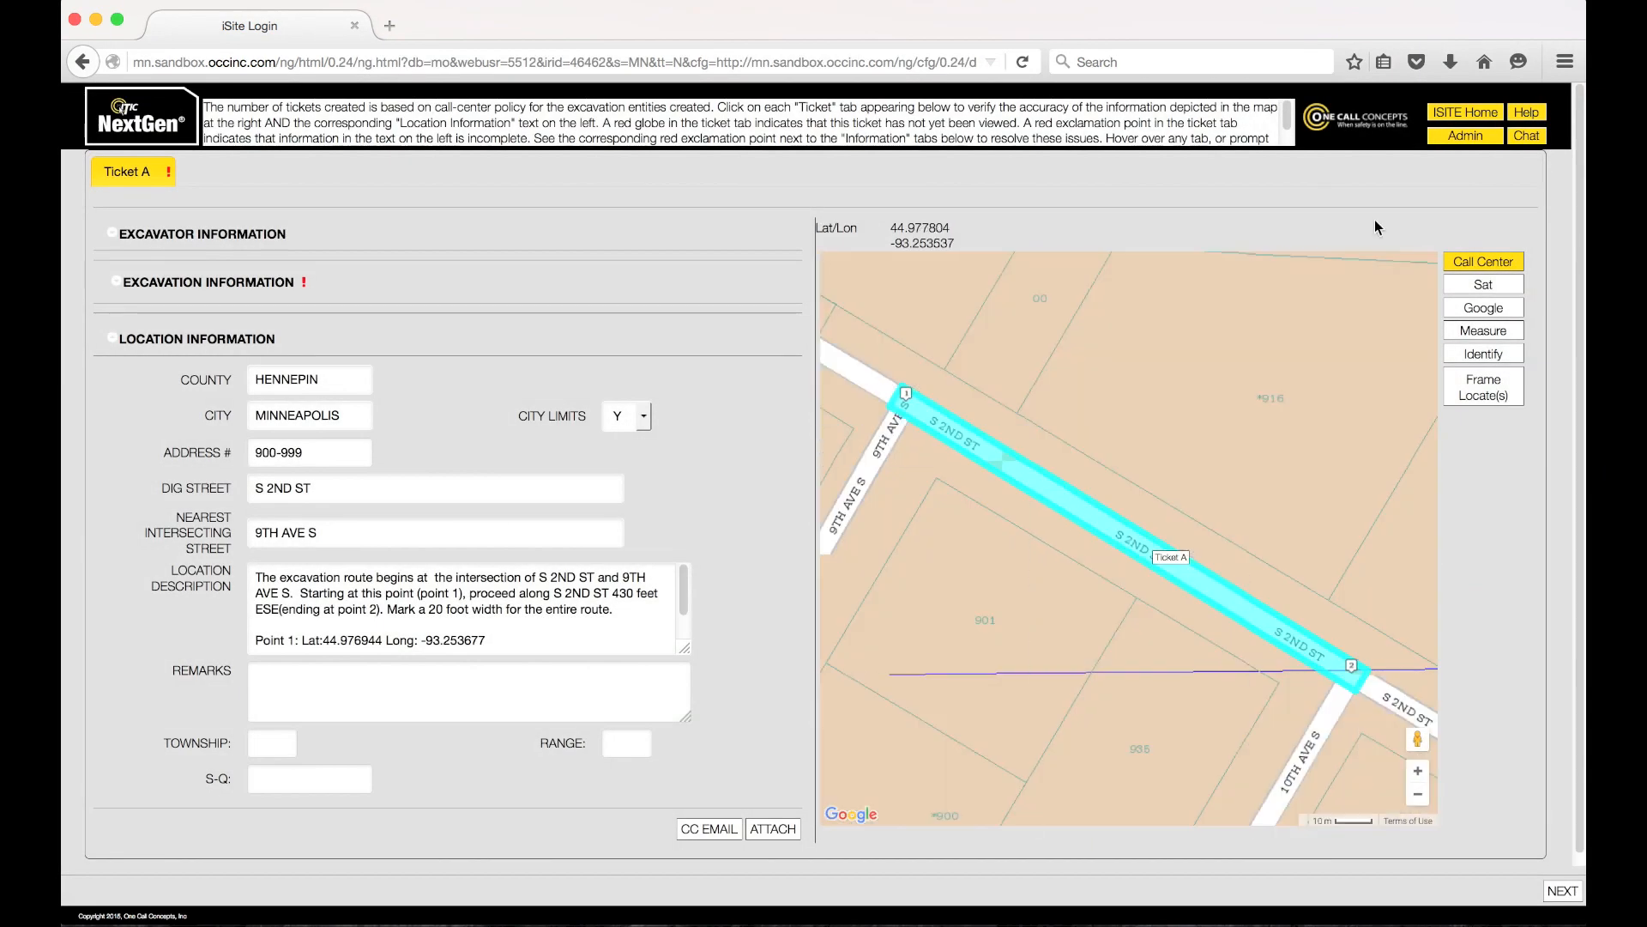
# Send a live help chat request with the caller's full name and the question "I need to set up my employee with a login. Can you help me?"
pyautogui.moveTo(1287, 118)
pyautogui.mouseDown()
pyautogui.moveTo(1290, 136)
pyautogui.moveTo(1284, 96)
pyautogui.mouseUp()
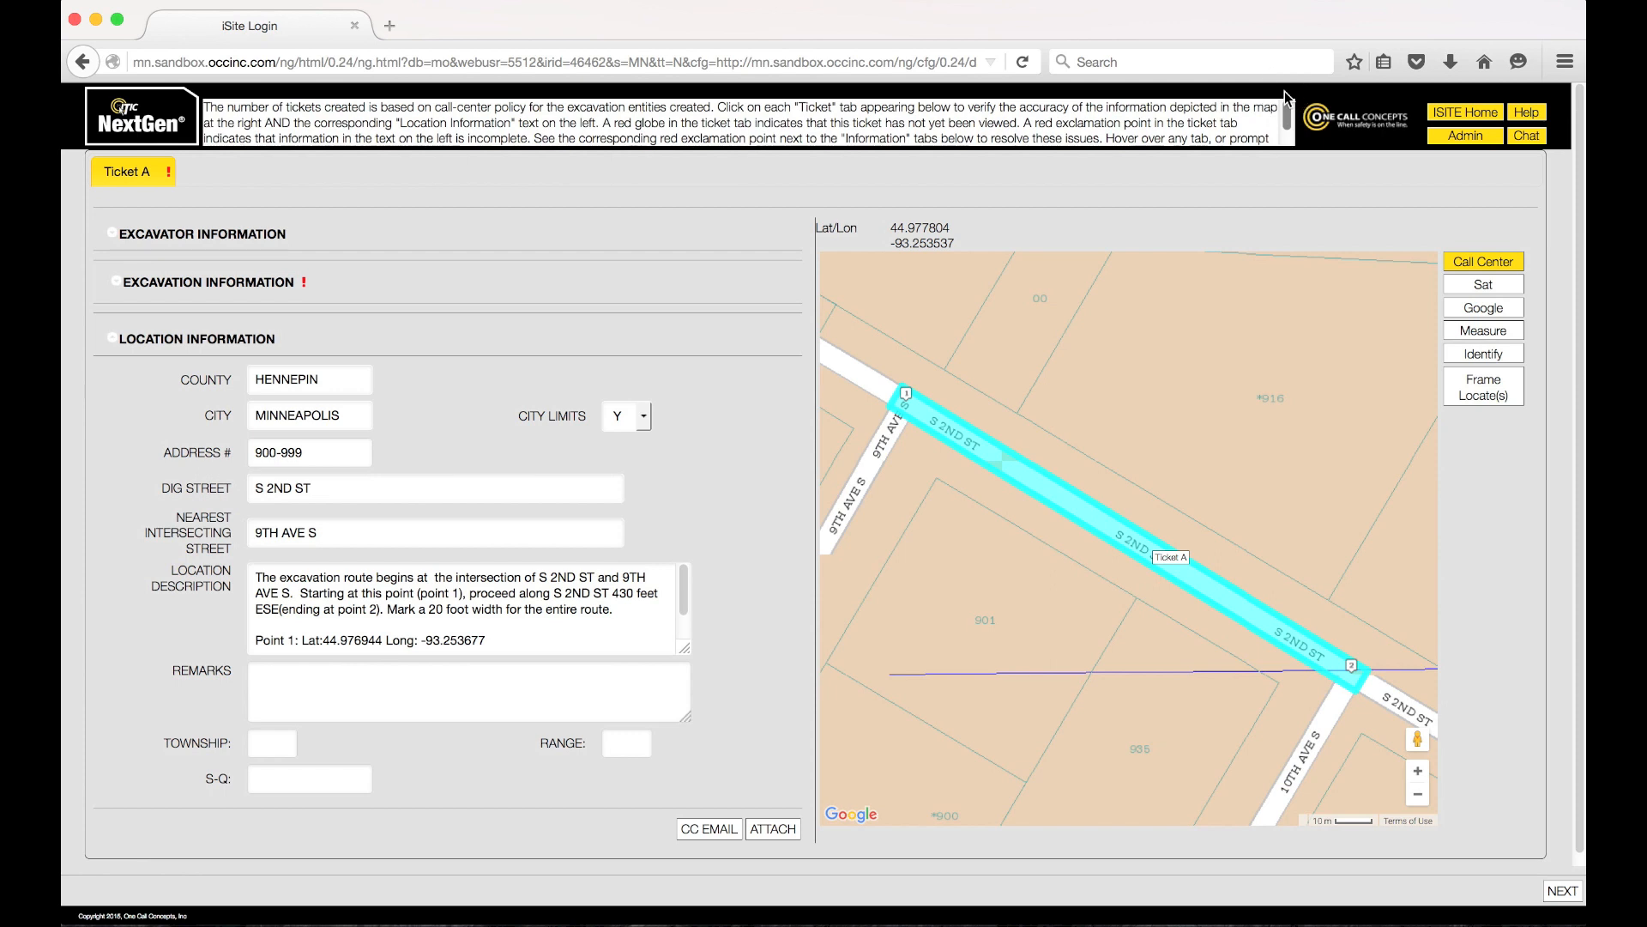
pyautogui.click(1520, 137)
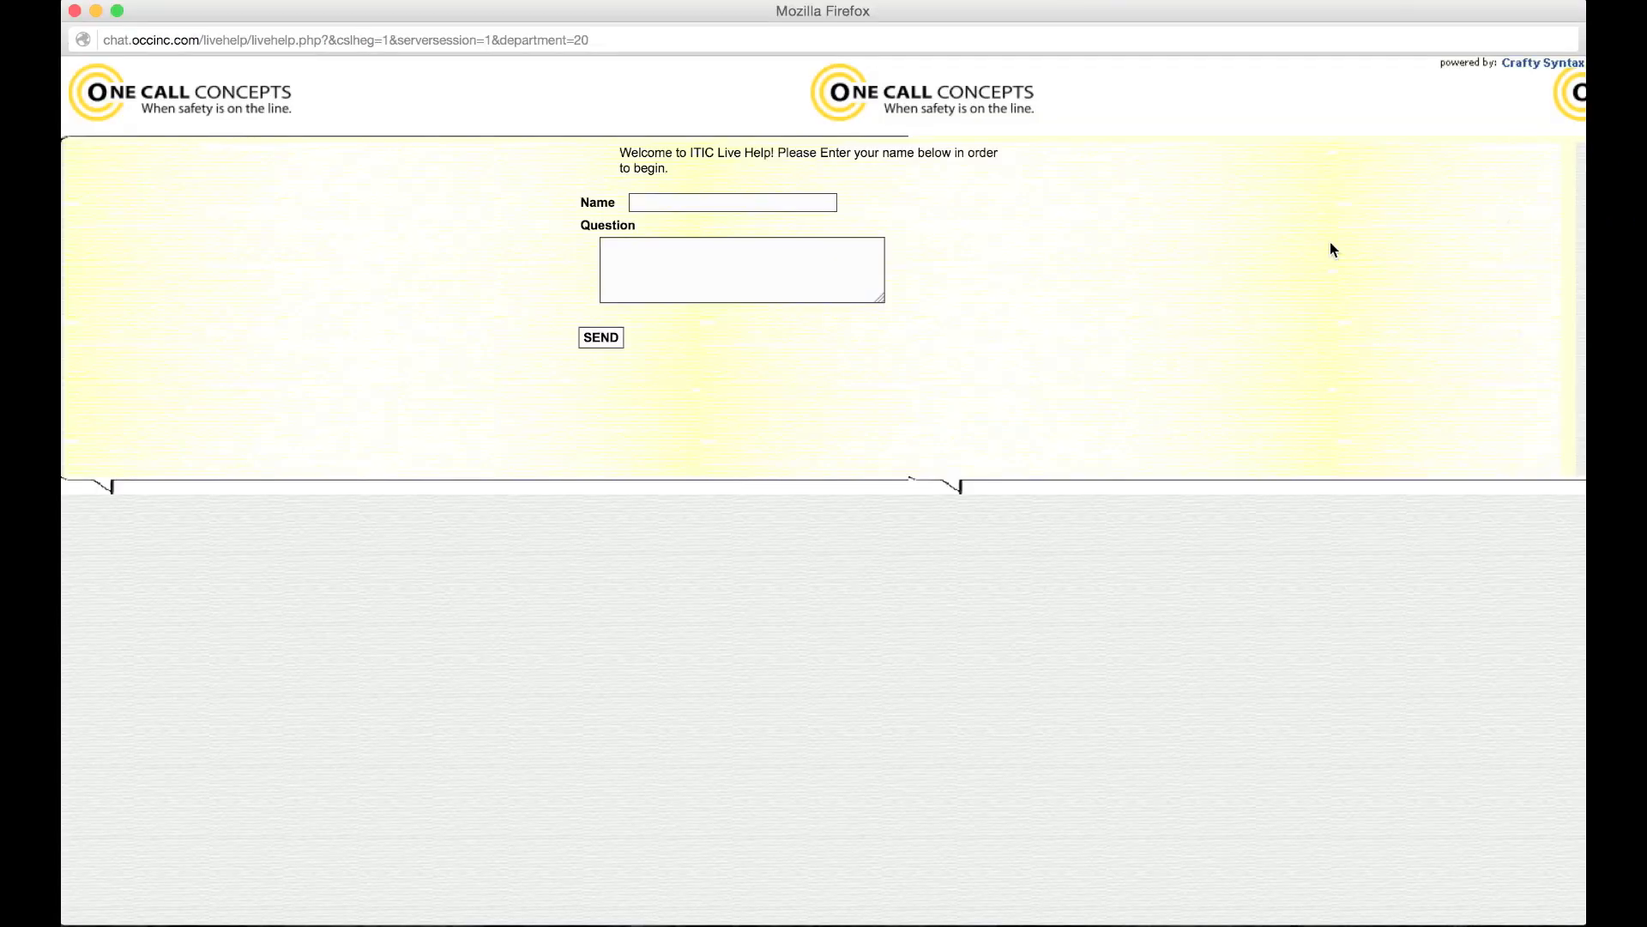
pyautogui.click(764, 202)
pyautogui.write('Lou S')
pyautogui.write('olverson')
pyautogui.write('need to set up m')
pyautogui.write('y em')
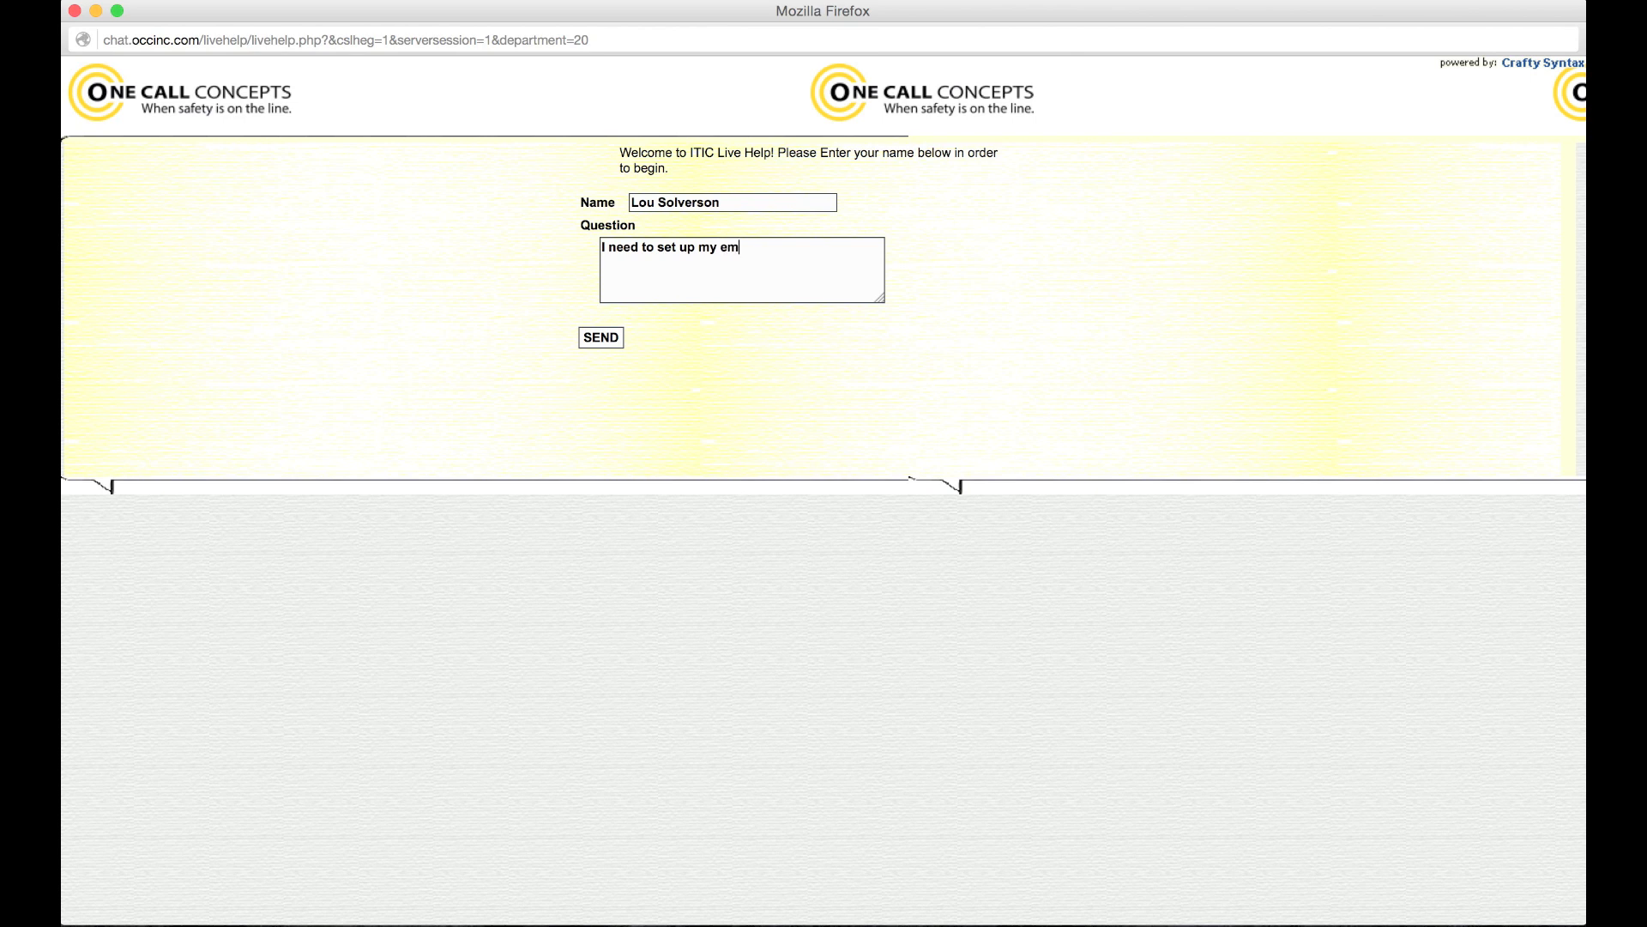
pyautogui.write('ployee with a login. Can you help me?')
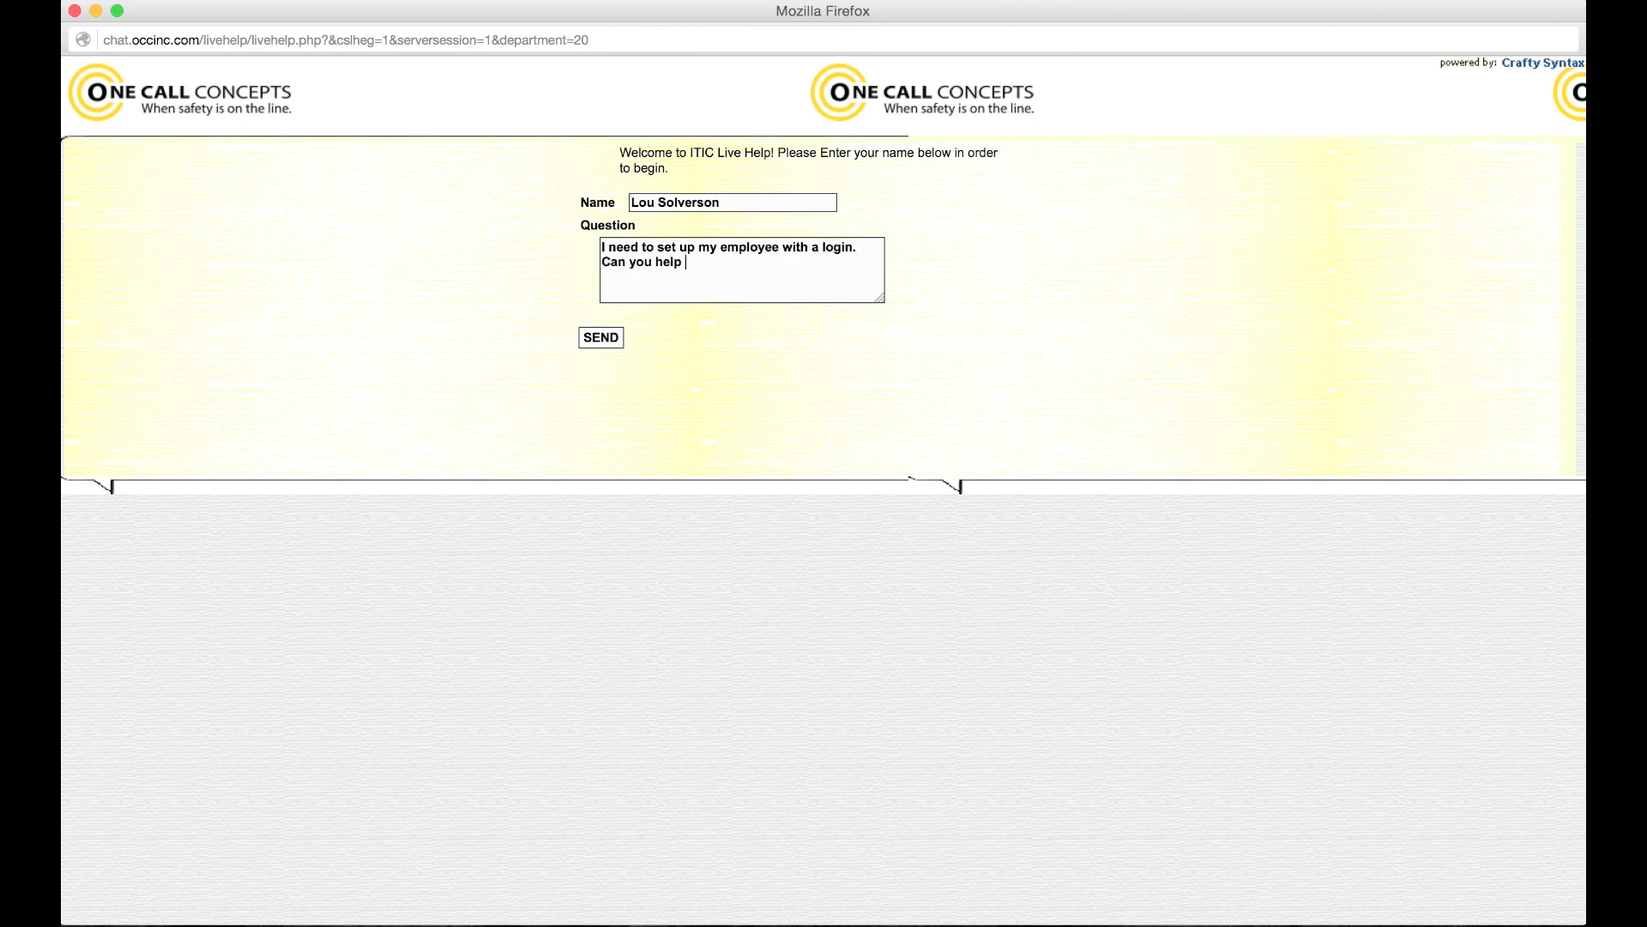
pyautogui.click(612, 344)
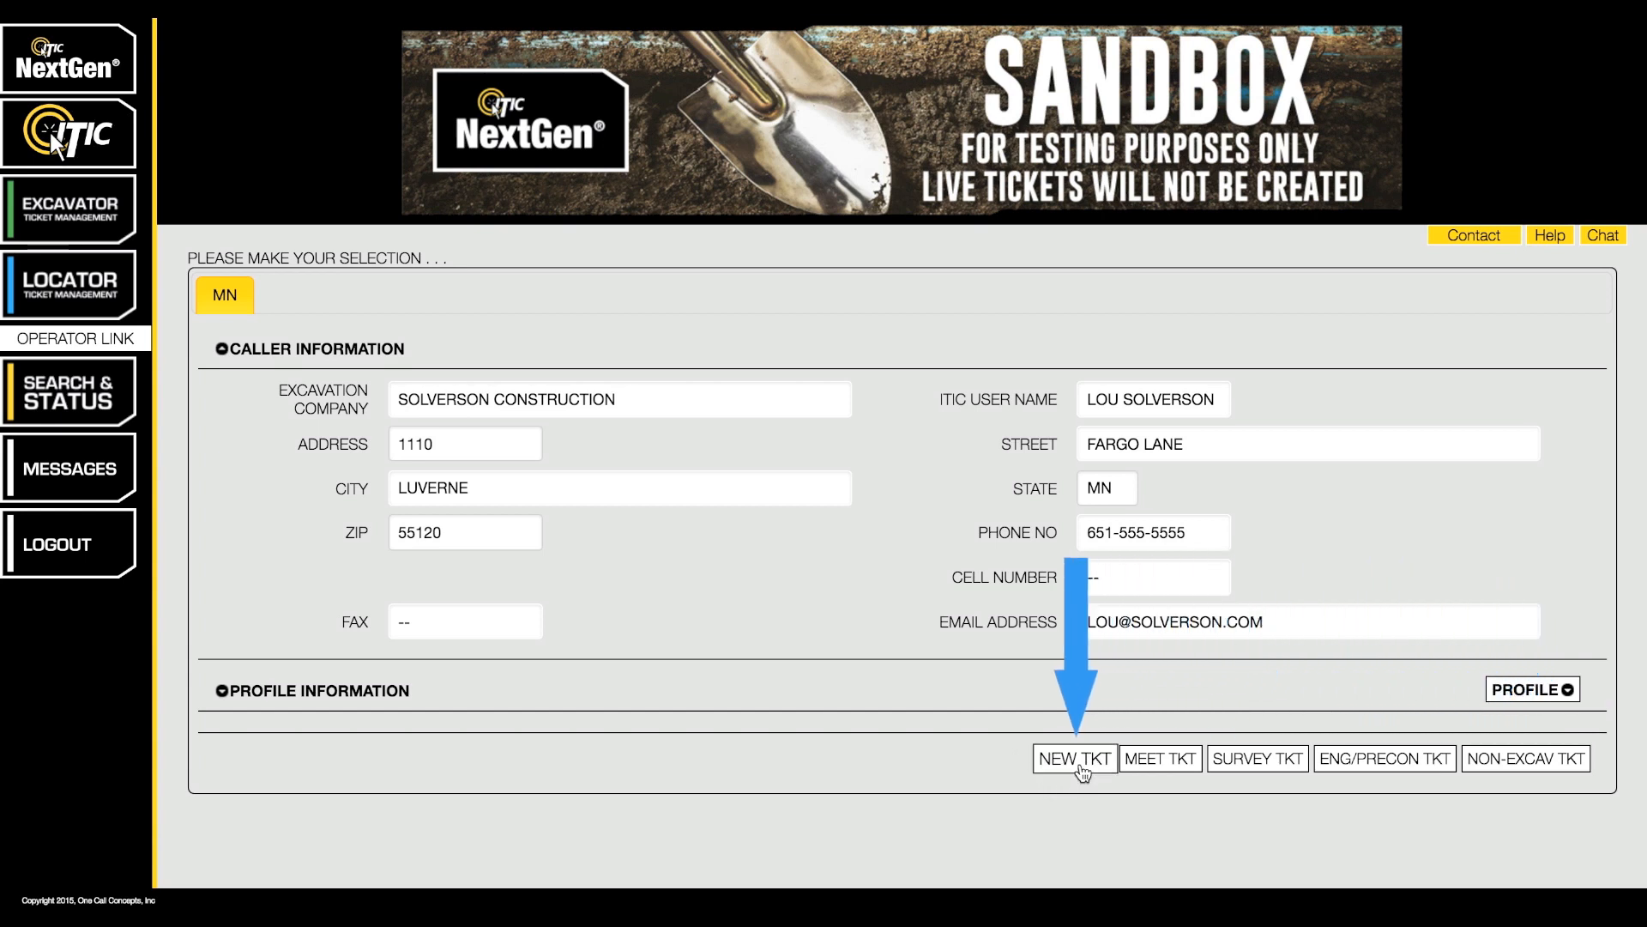
# Start a new ticket and set its starting location to Augsburg College on Riverside Avenue, Minneapolis
pyautogui.click(1078, 759)
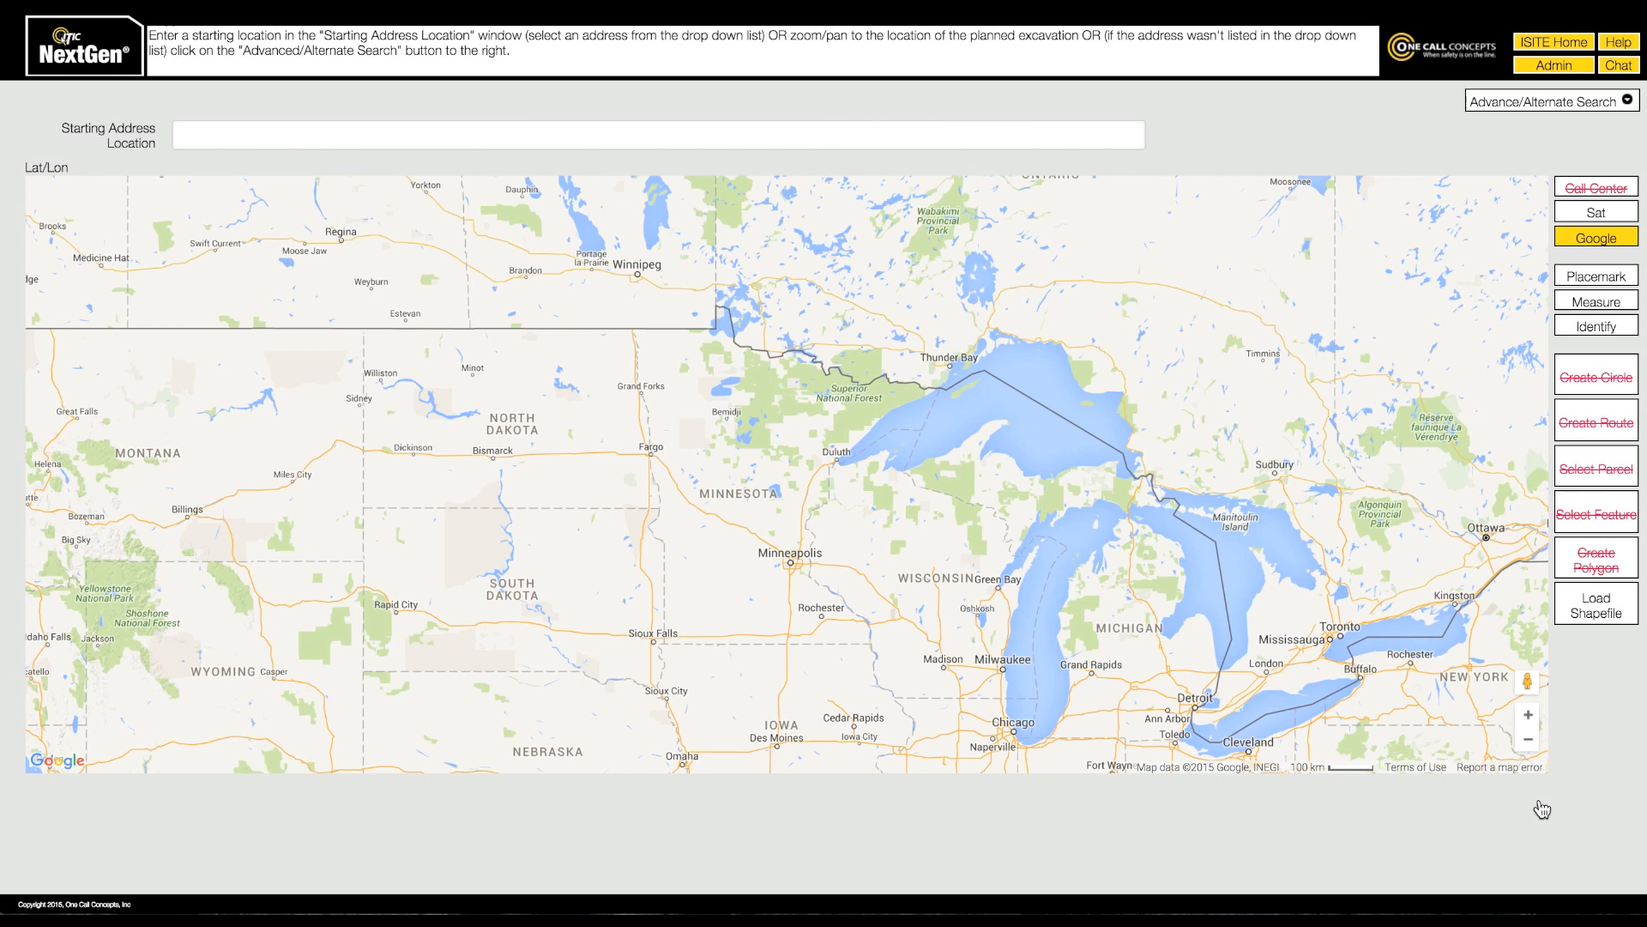
pyautogui.click(1033, 139)
pyautogui.write('augsburg')
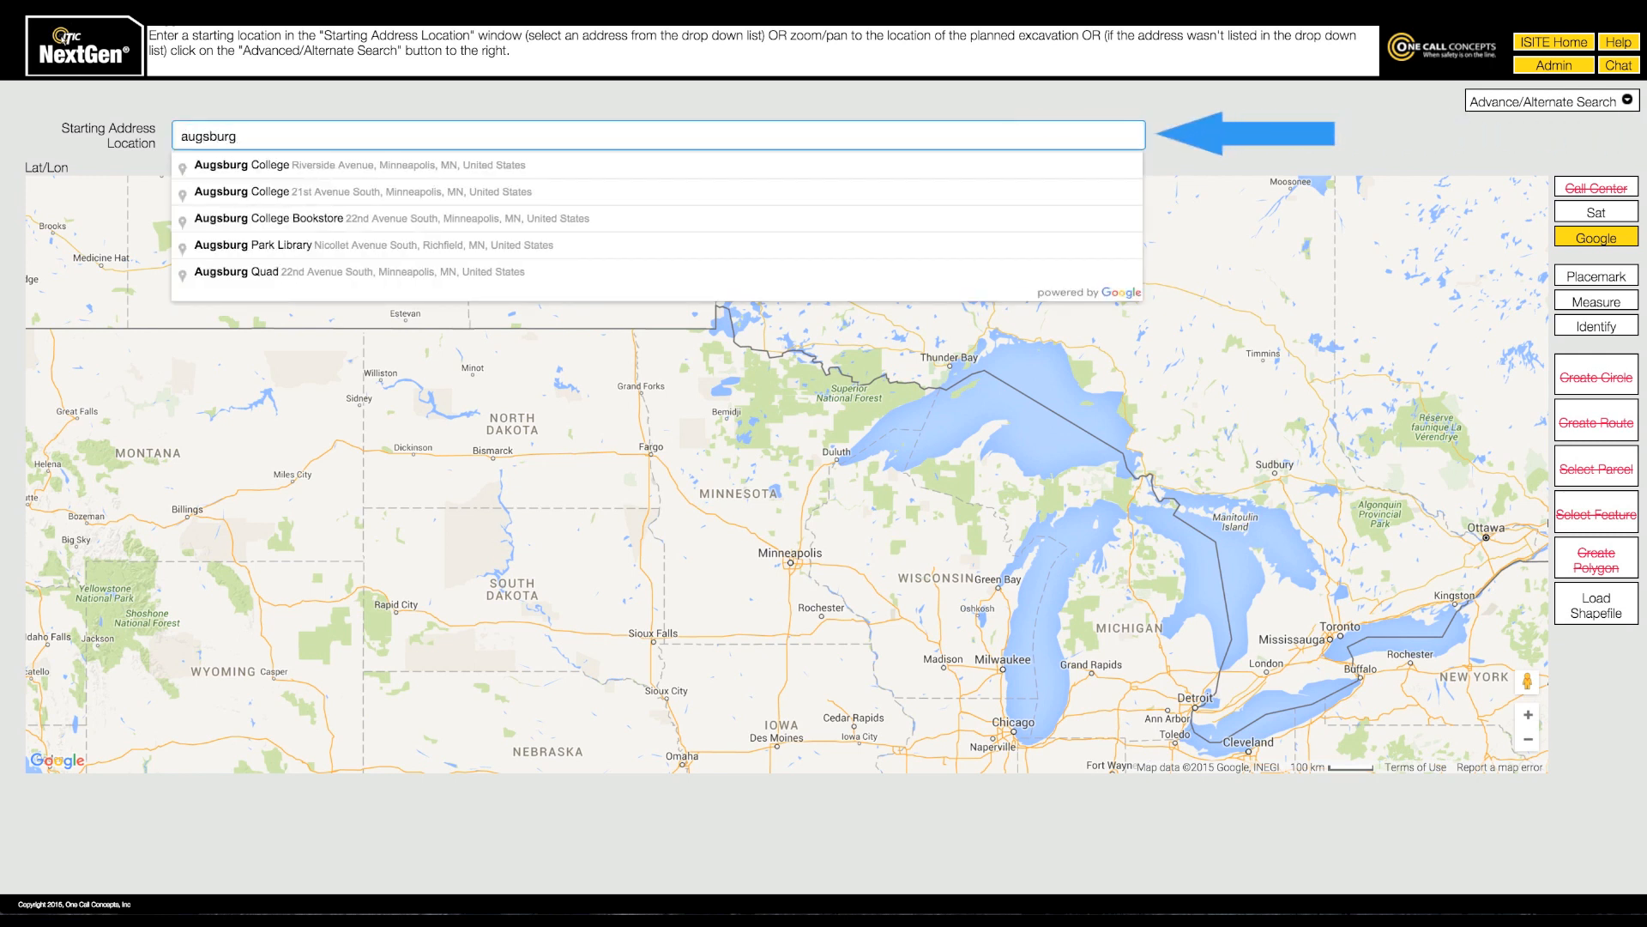
pyautogui.press('Down')
pyautogui.press('Return')
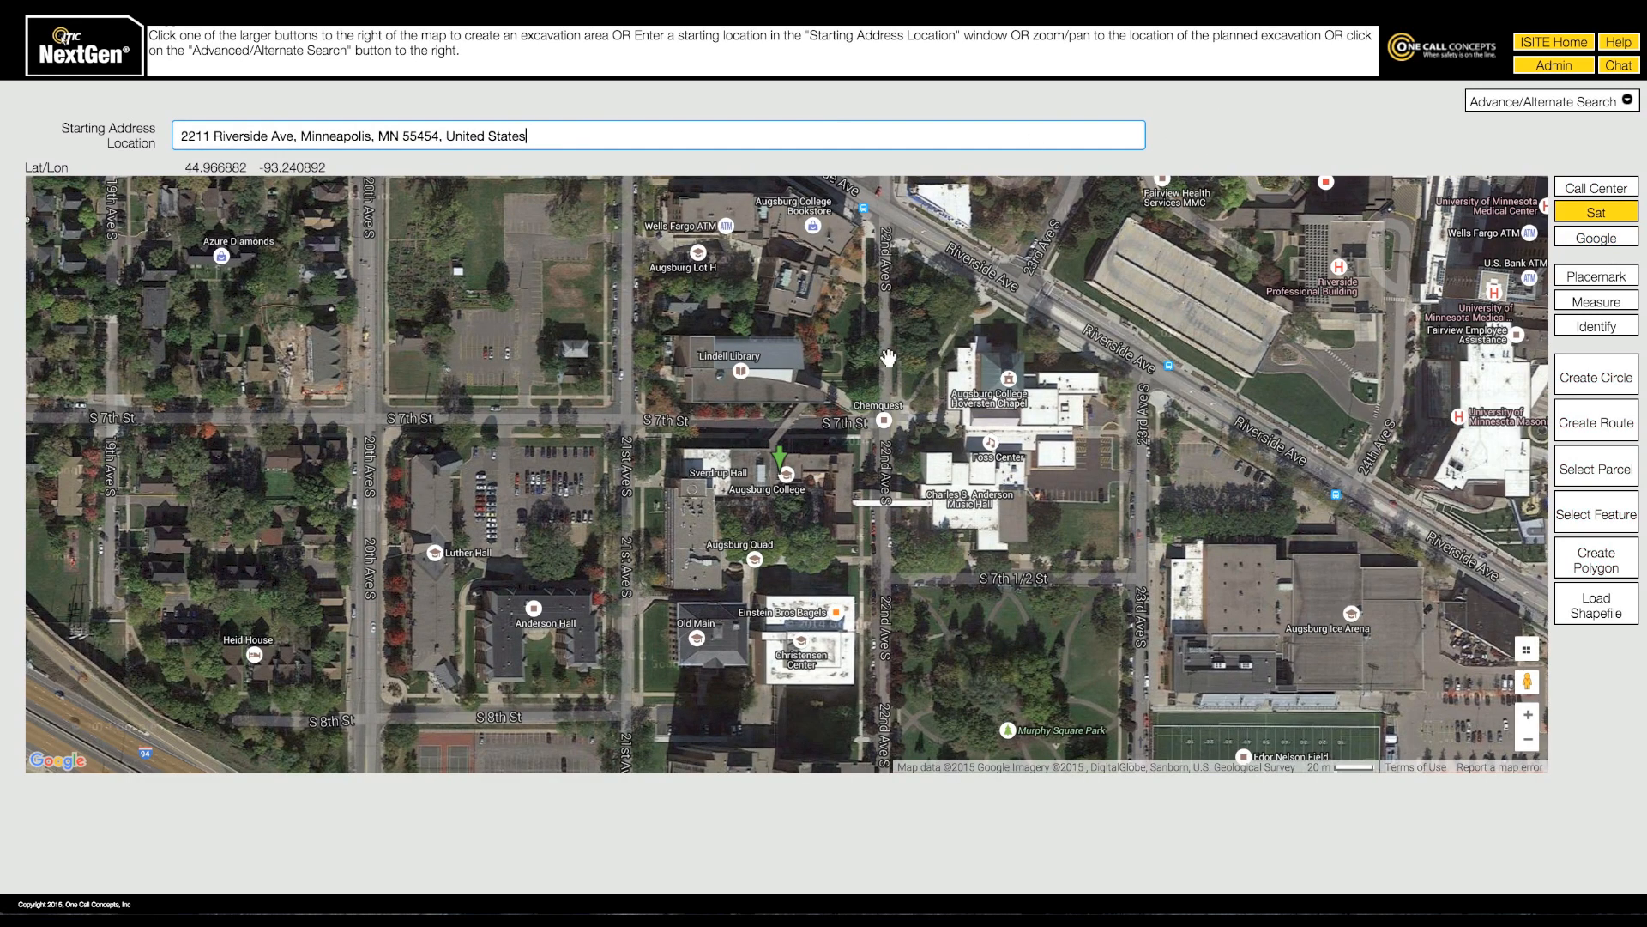
# Create a circular excavation area with a 35-foot radius at the S 6th St intersection northwest of Augsburg Lot H
pyautogui.moveTo(889, 365); pyautogui.dragTo(894, 538)
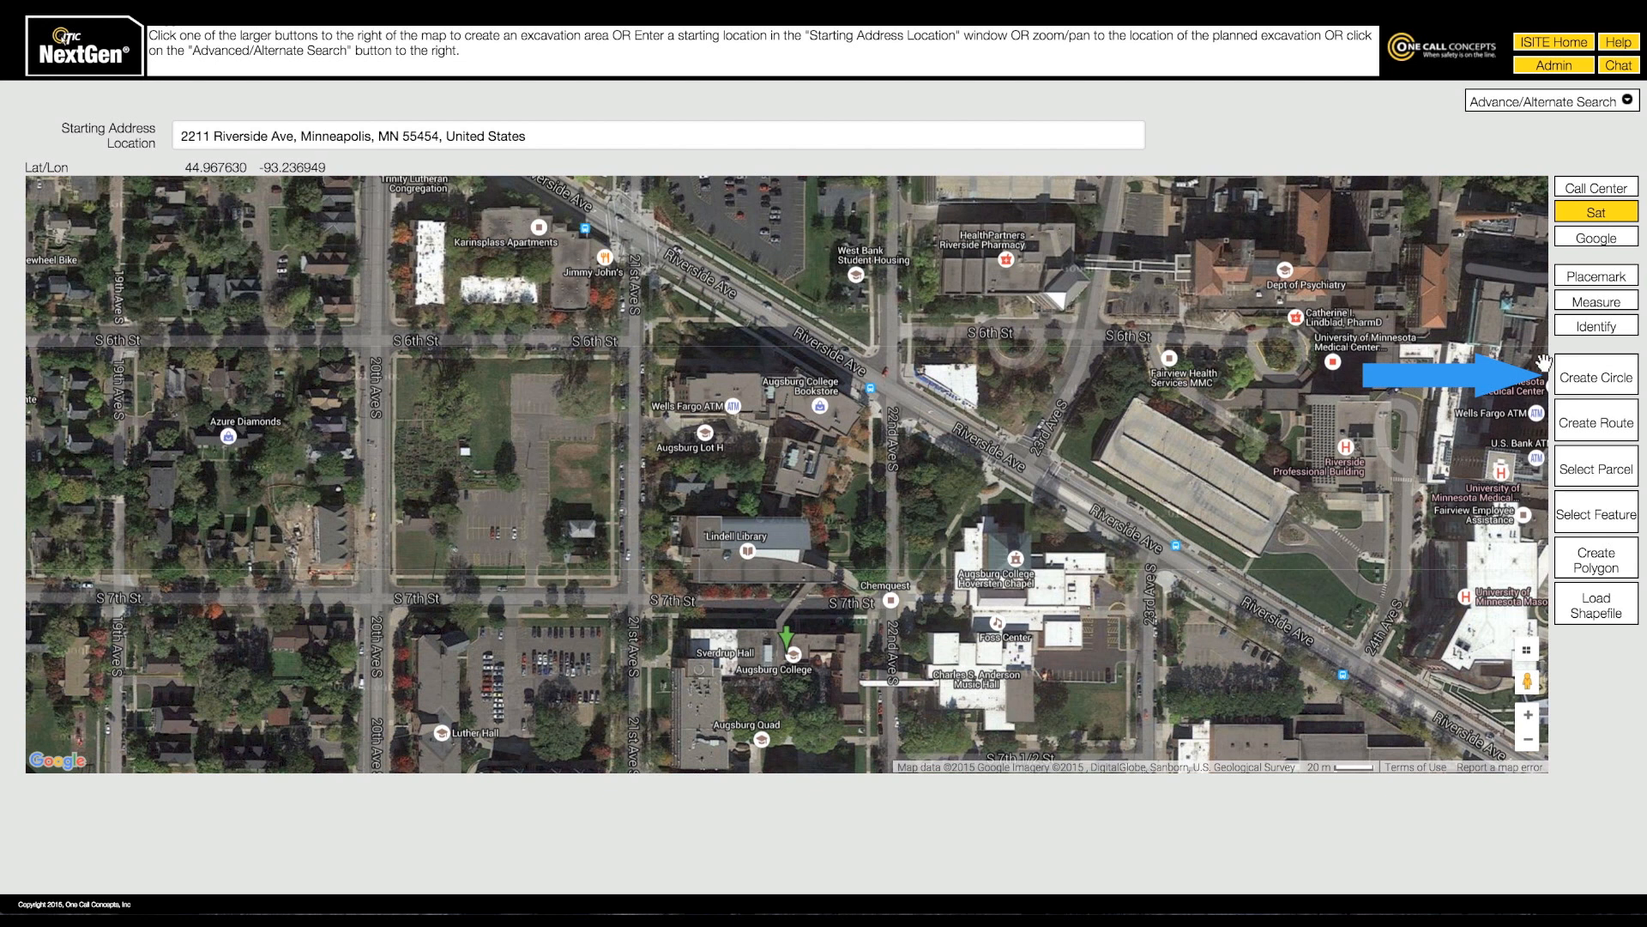
pyautogui.click(1572, 377)
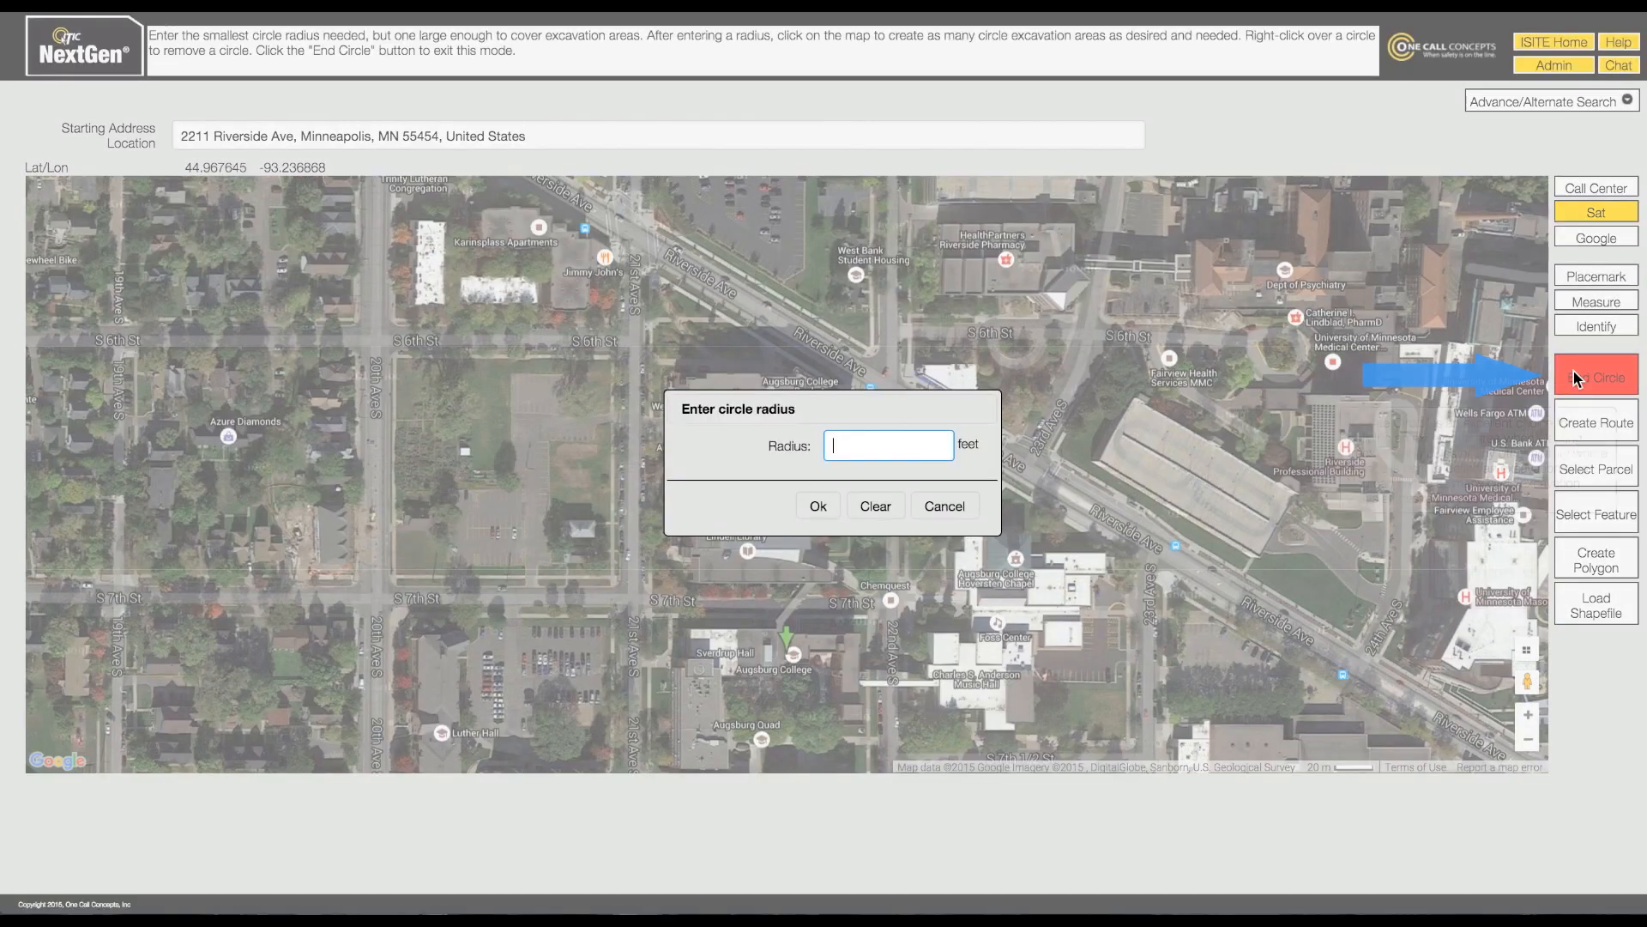
pyautogui.write('35')
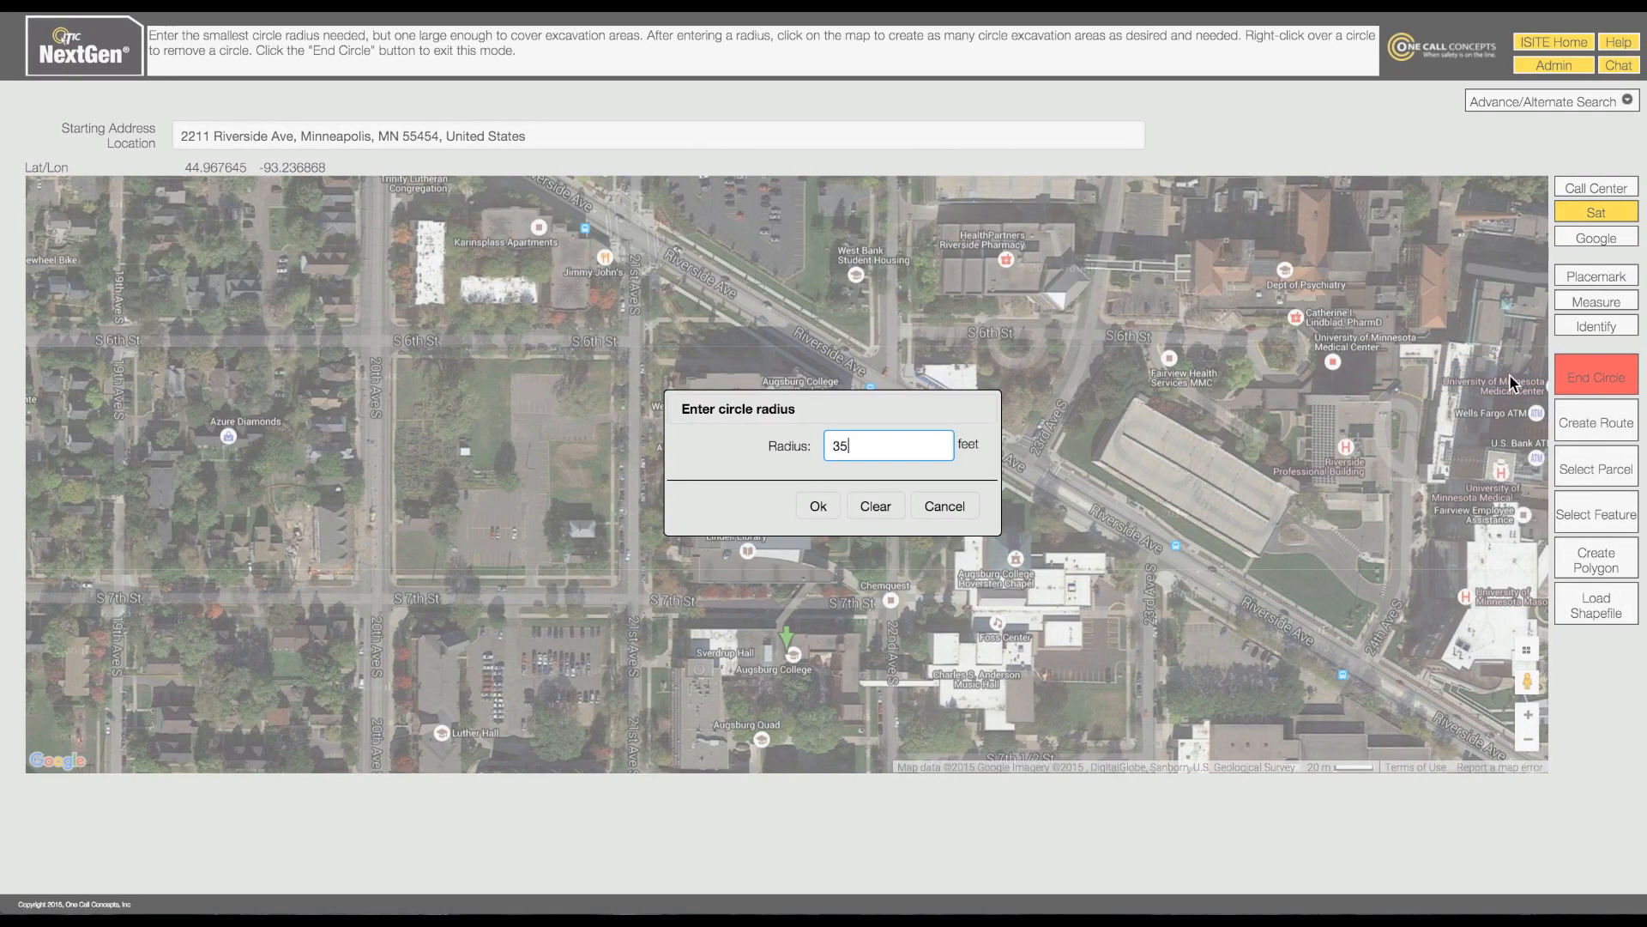
pyautogui.click(817, 505)
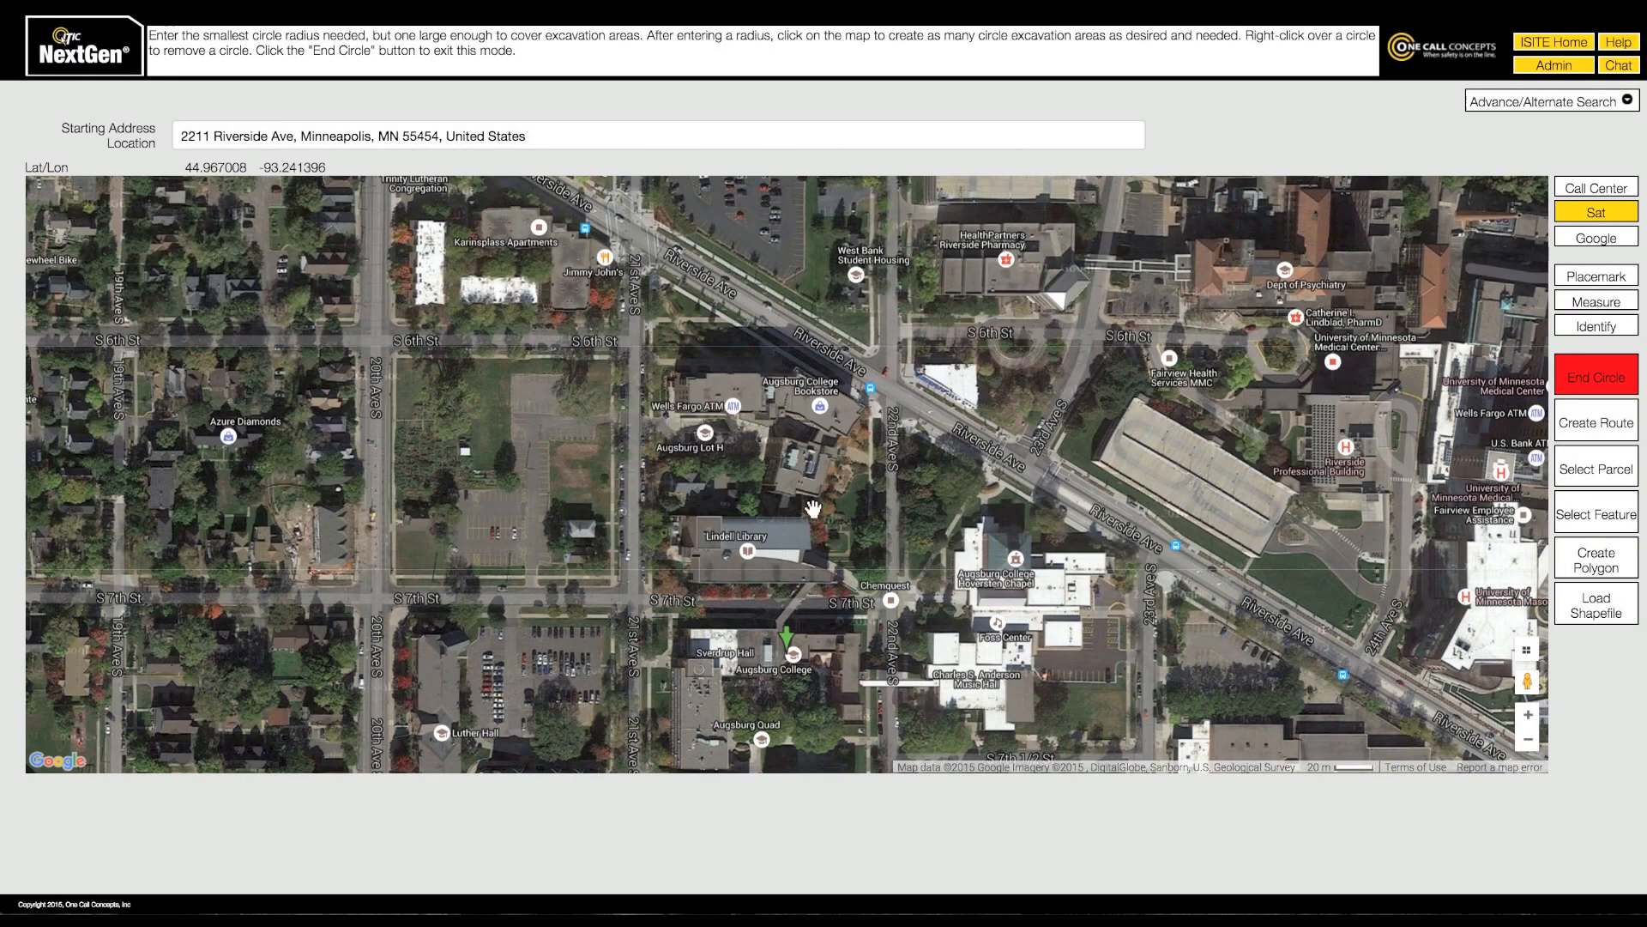
pyautogui.click(635, 340)
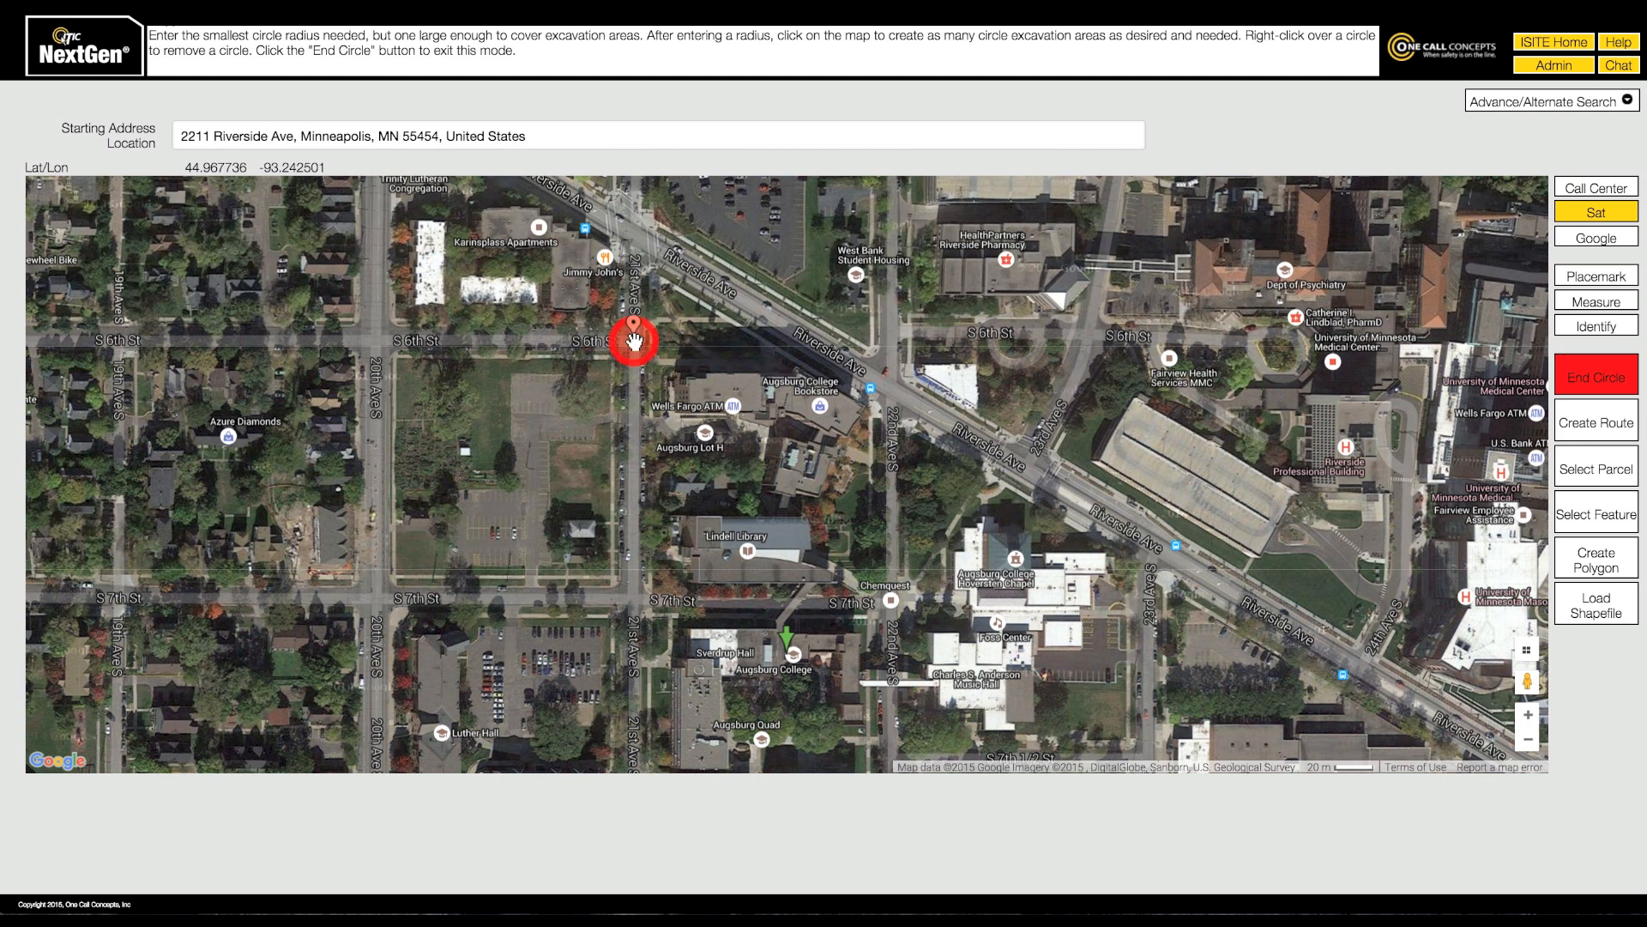
# Add a second circular excavation area at the intersection of S 6th St and 20th Ave S, and finish placing circles
pyautogui.click(374, 341)
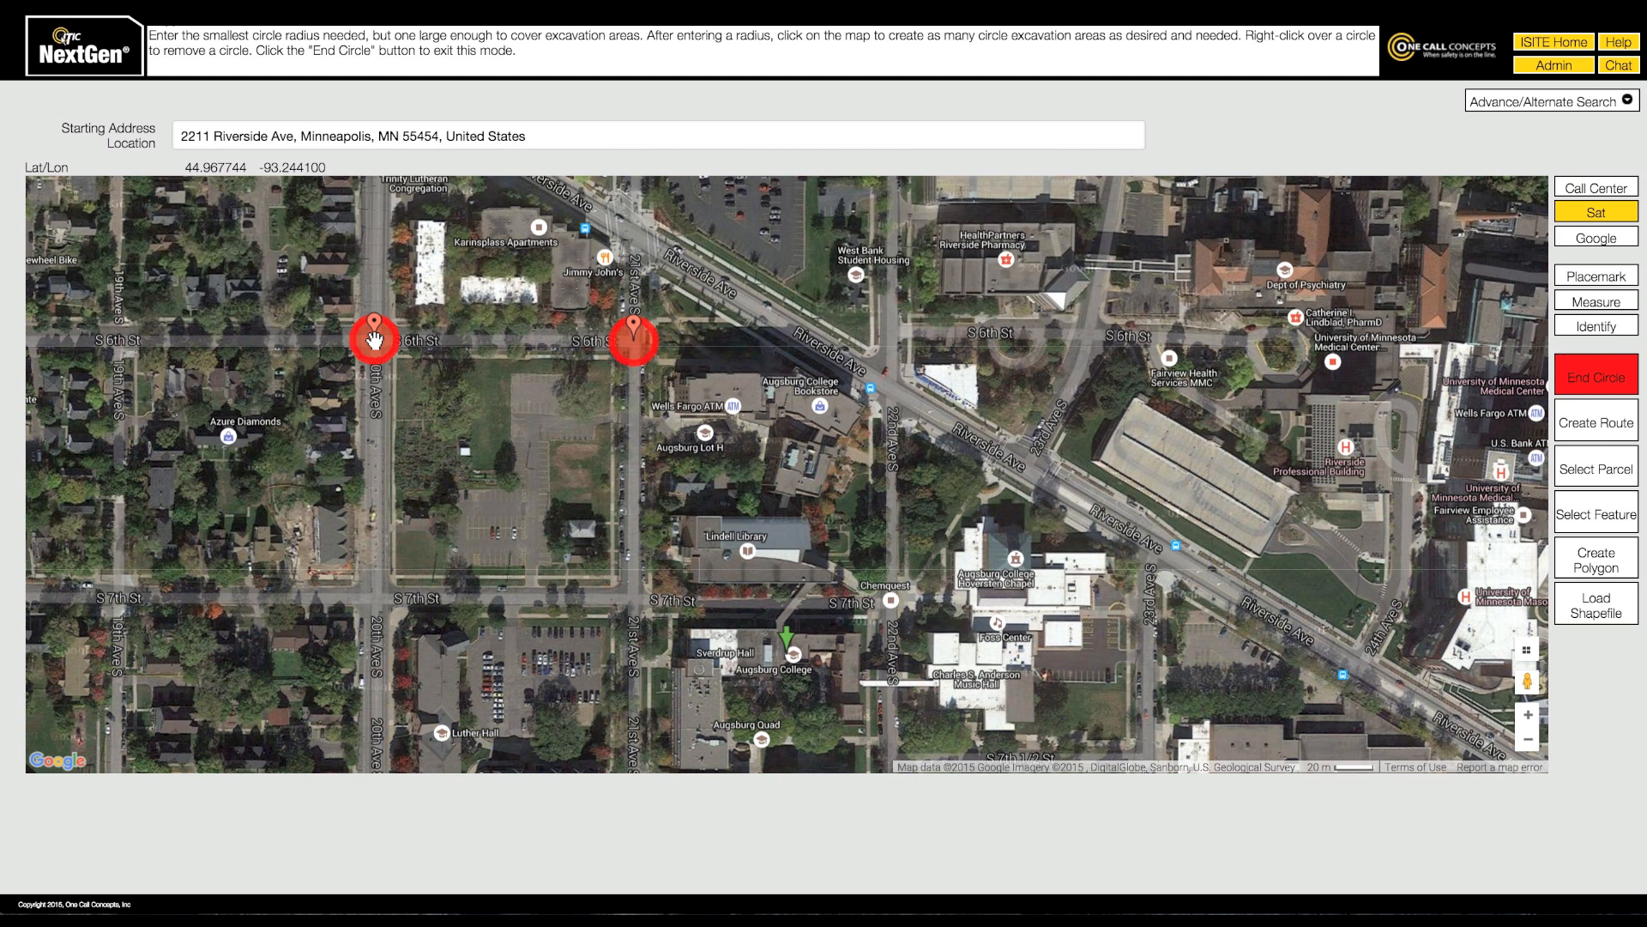
pyautogui.click(1604, 370)
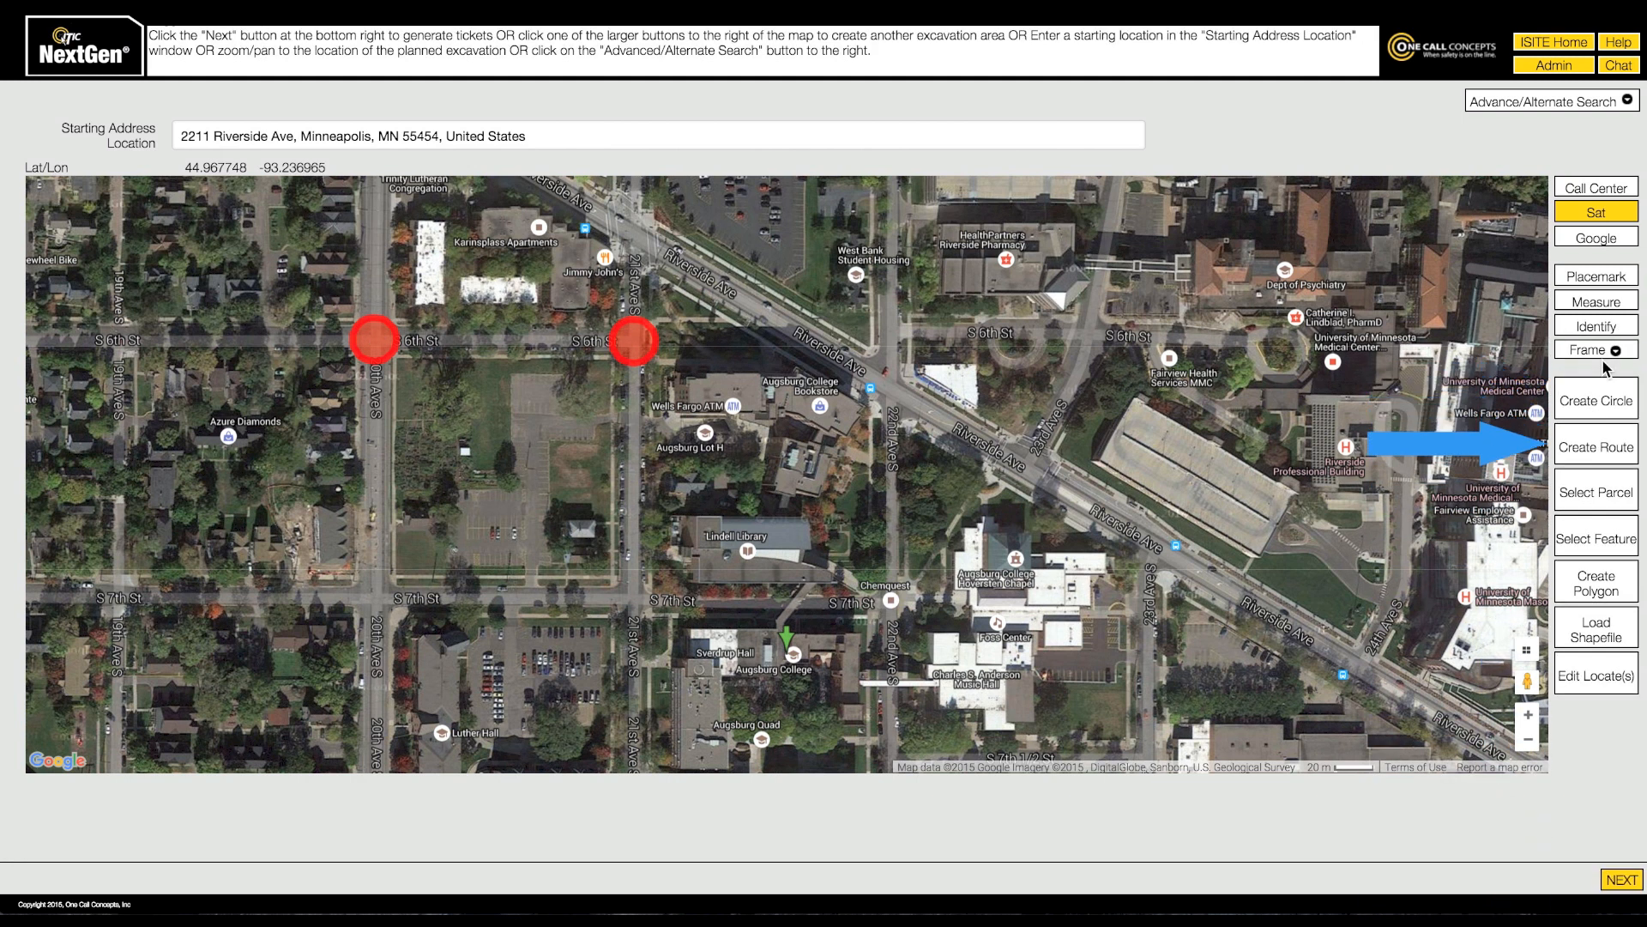
# Create a 10-foot-wide excavation route from S 7th St north beside 21st Ave S, turning west along S 6th St to 20th Ave S
pyautogui.click(1613, 455)
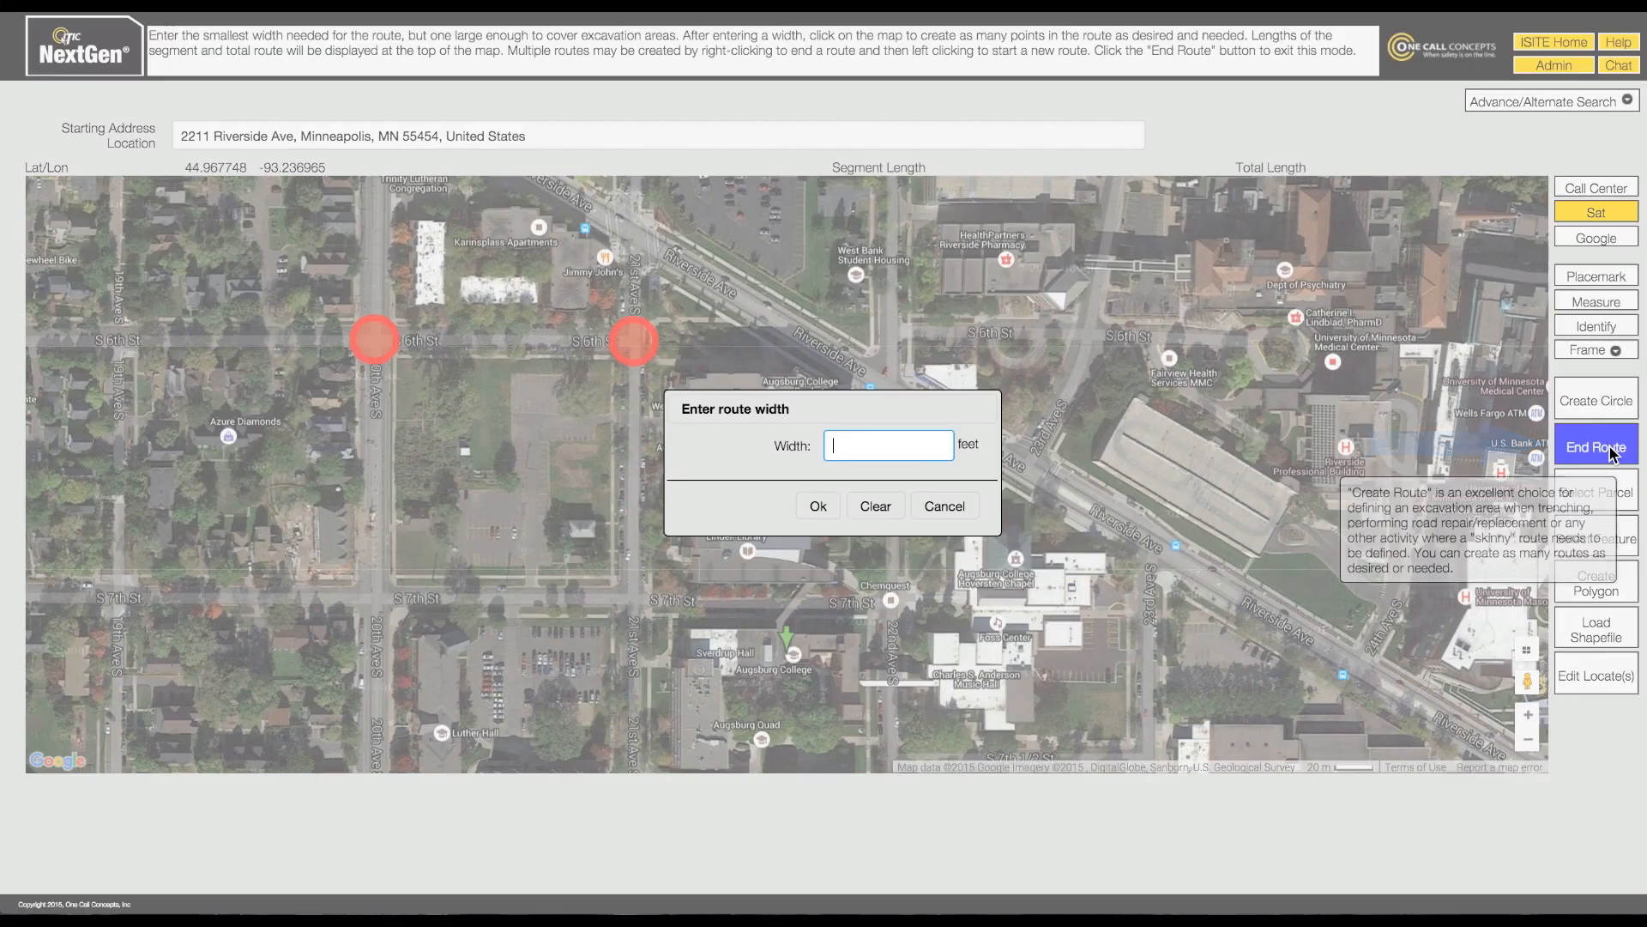
pyautogui.write('10')
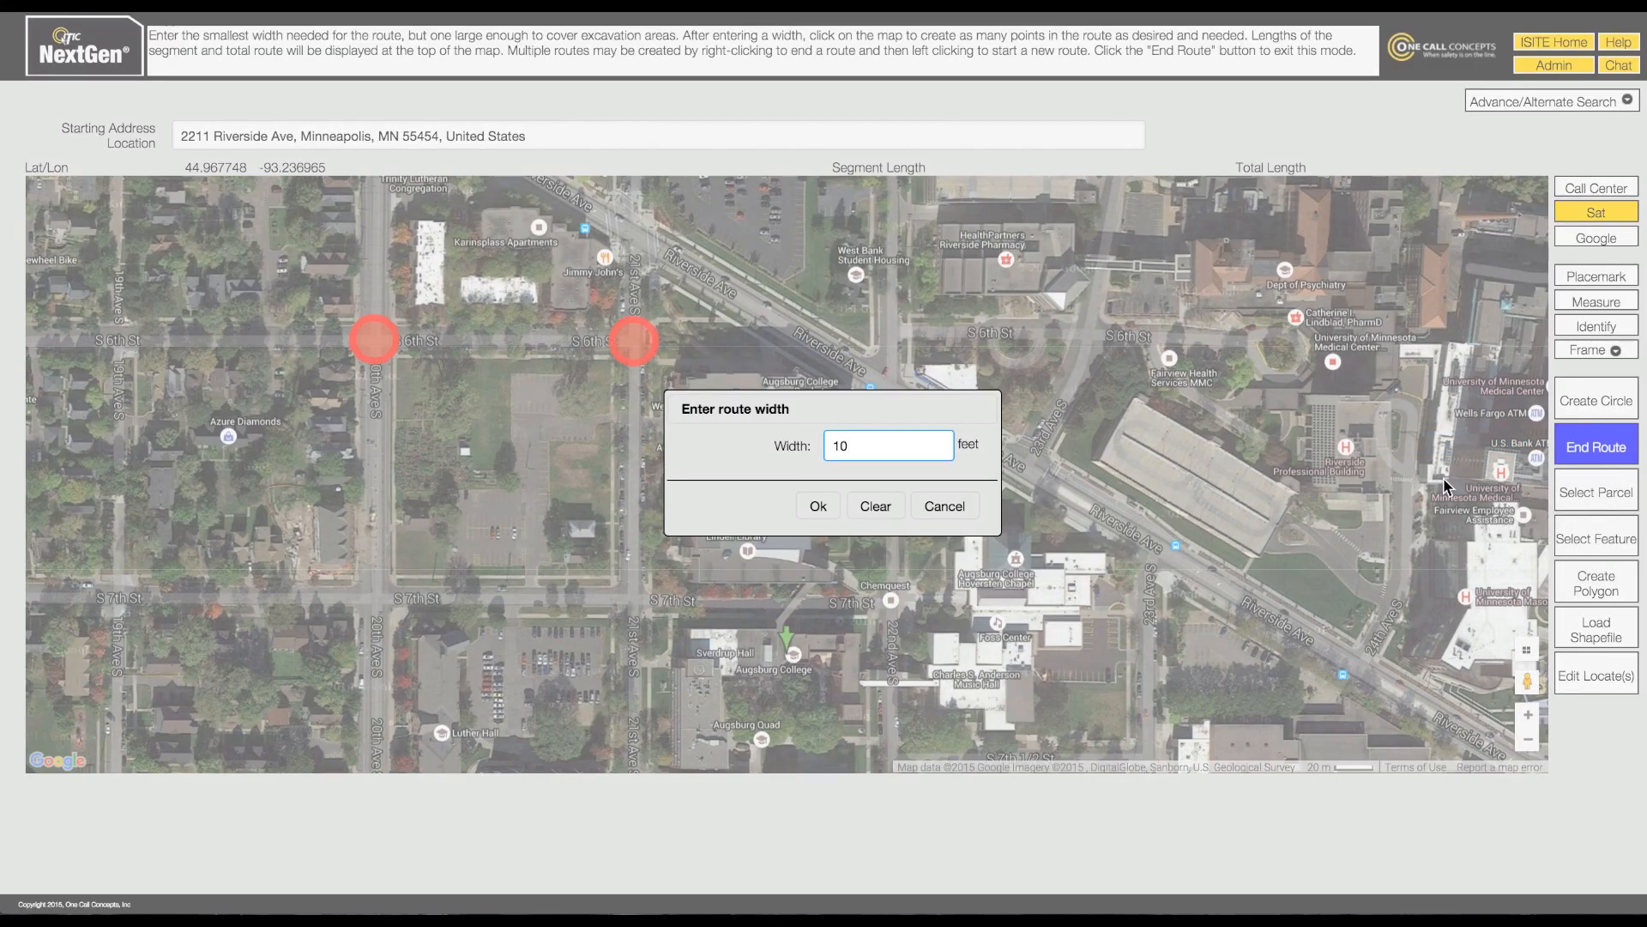
pyautogui.click(817, 506)
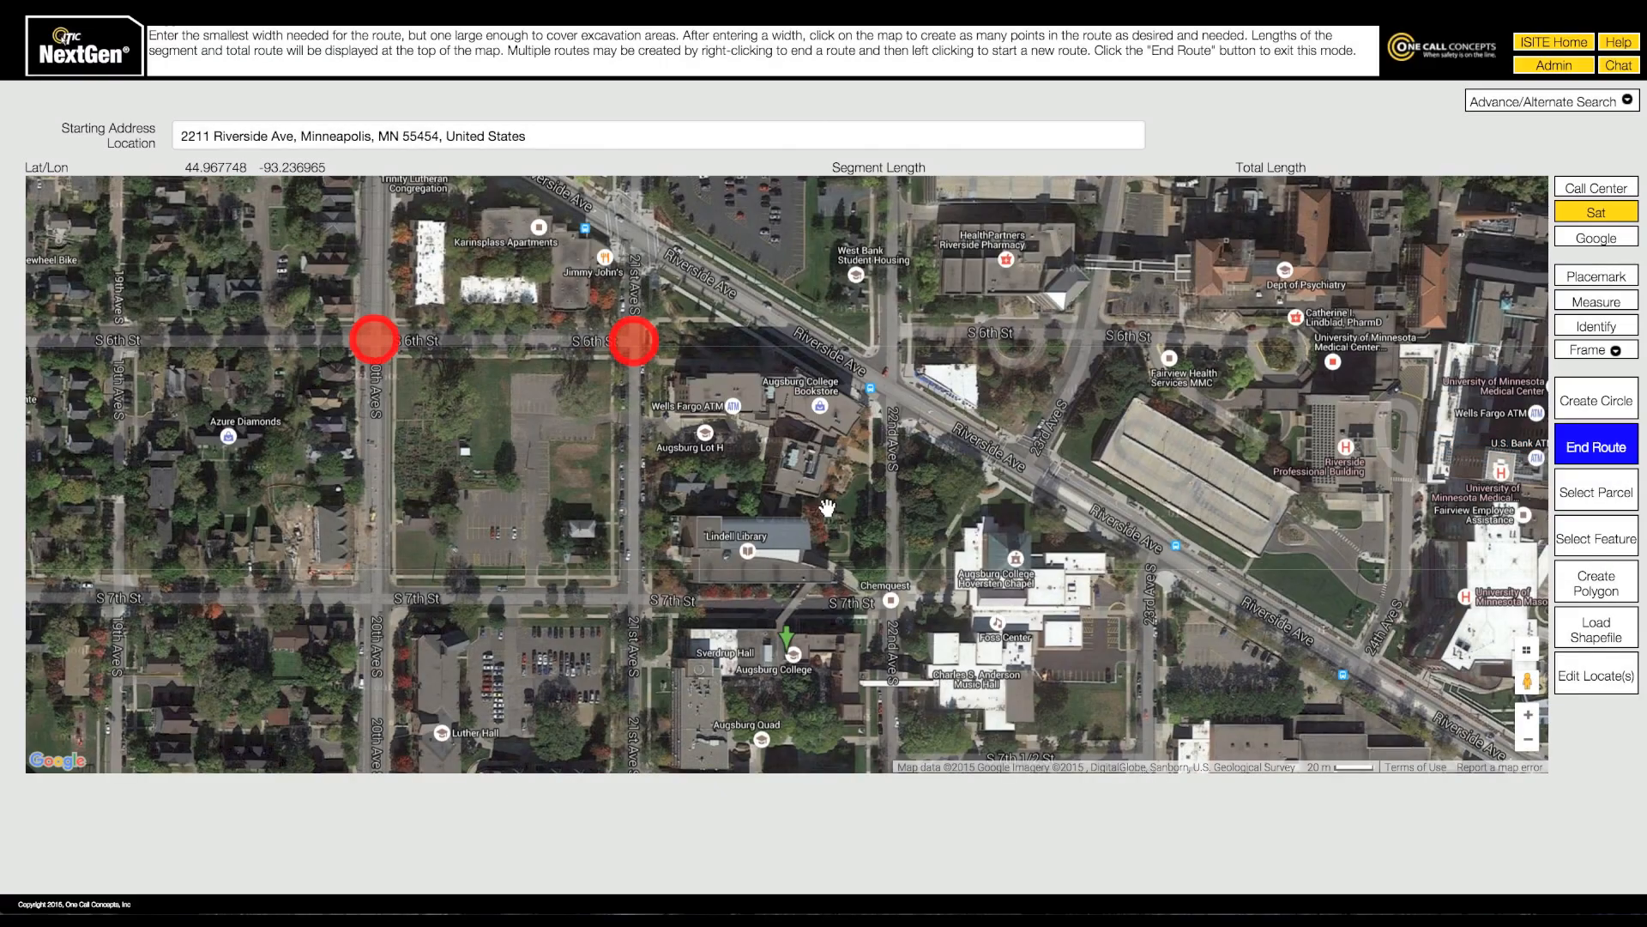
pyautogui.click(611, 574)
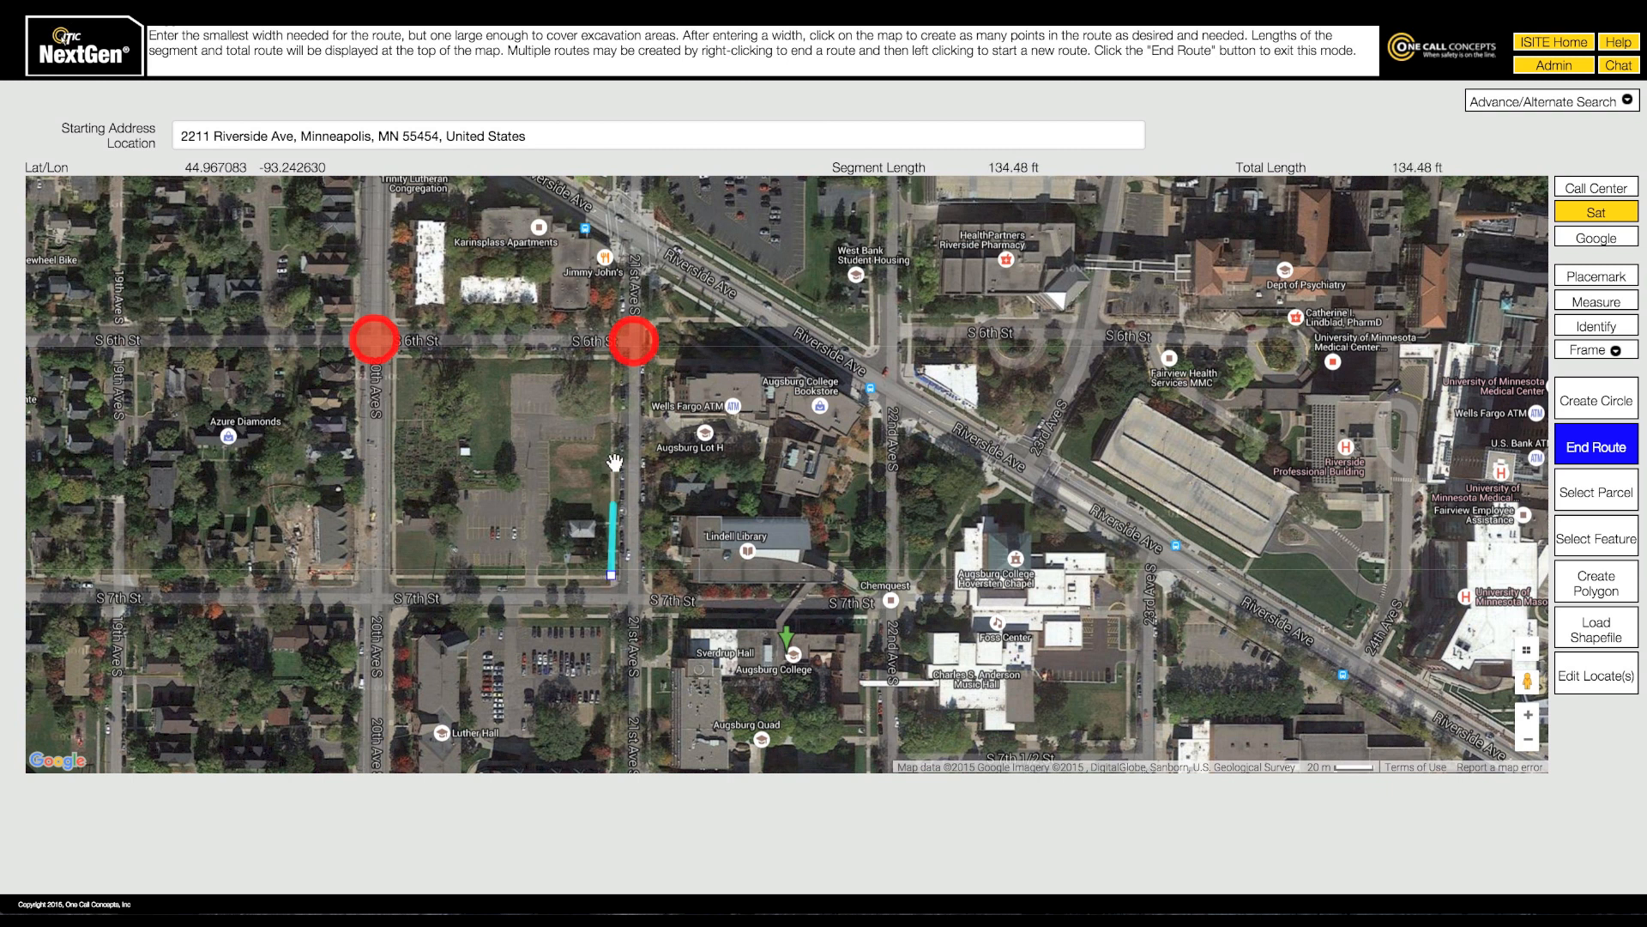
pyautogui.click(611, 356)
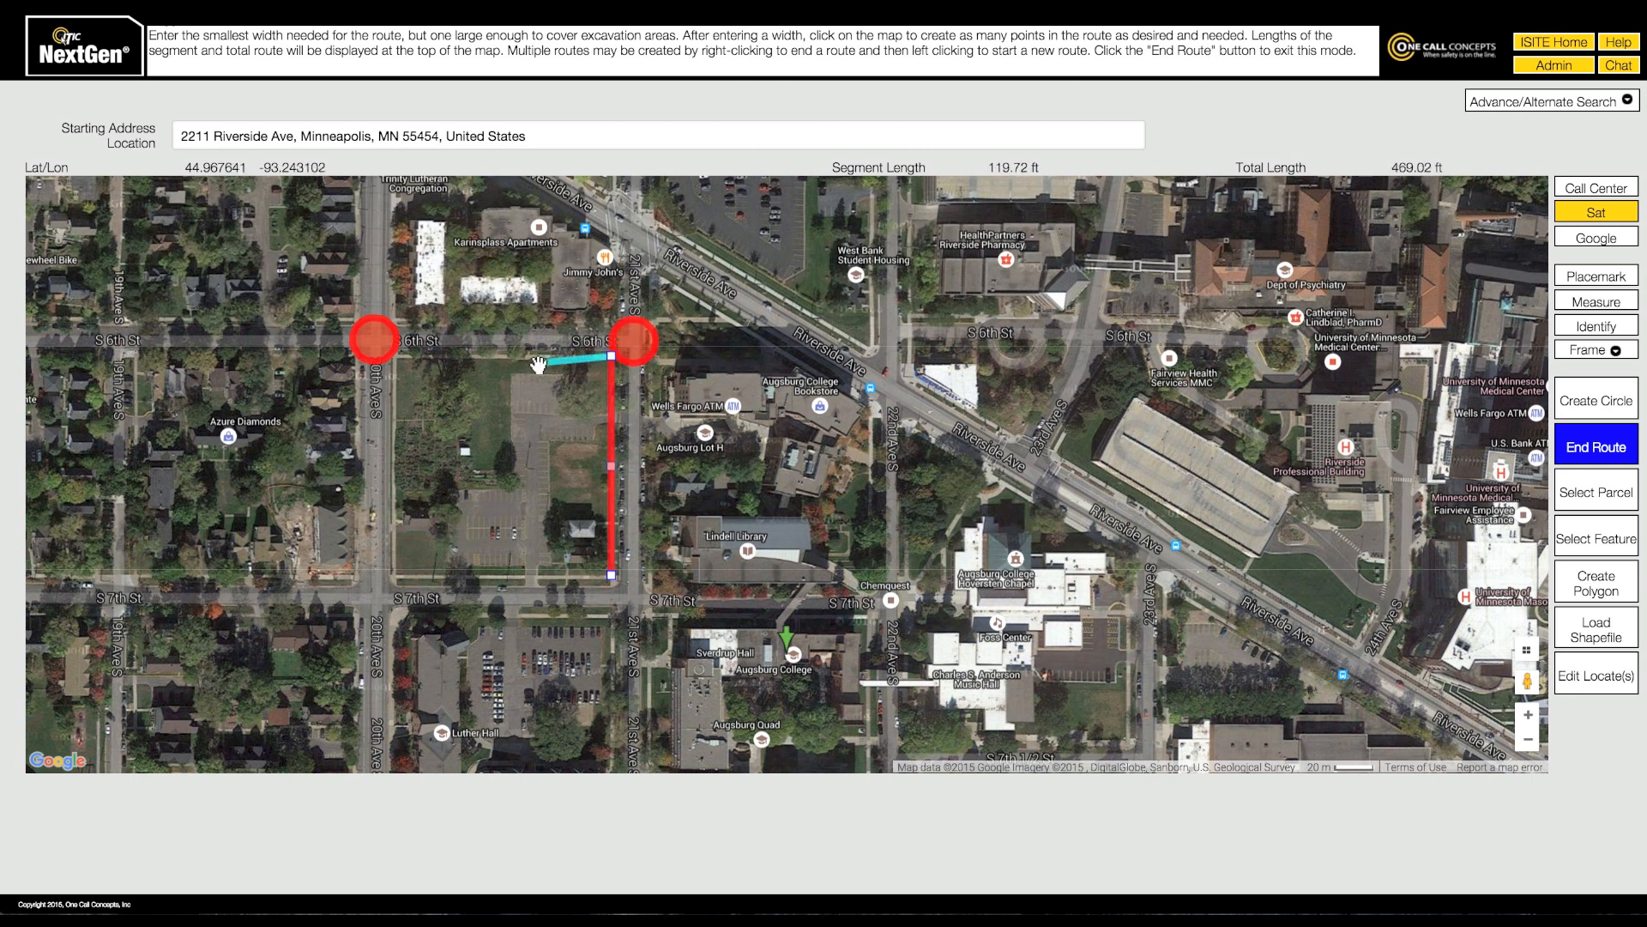
pyautogui.click(395, 357)
pyautogui.rightClick(395, 356)
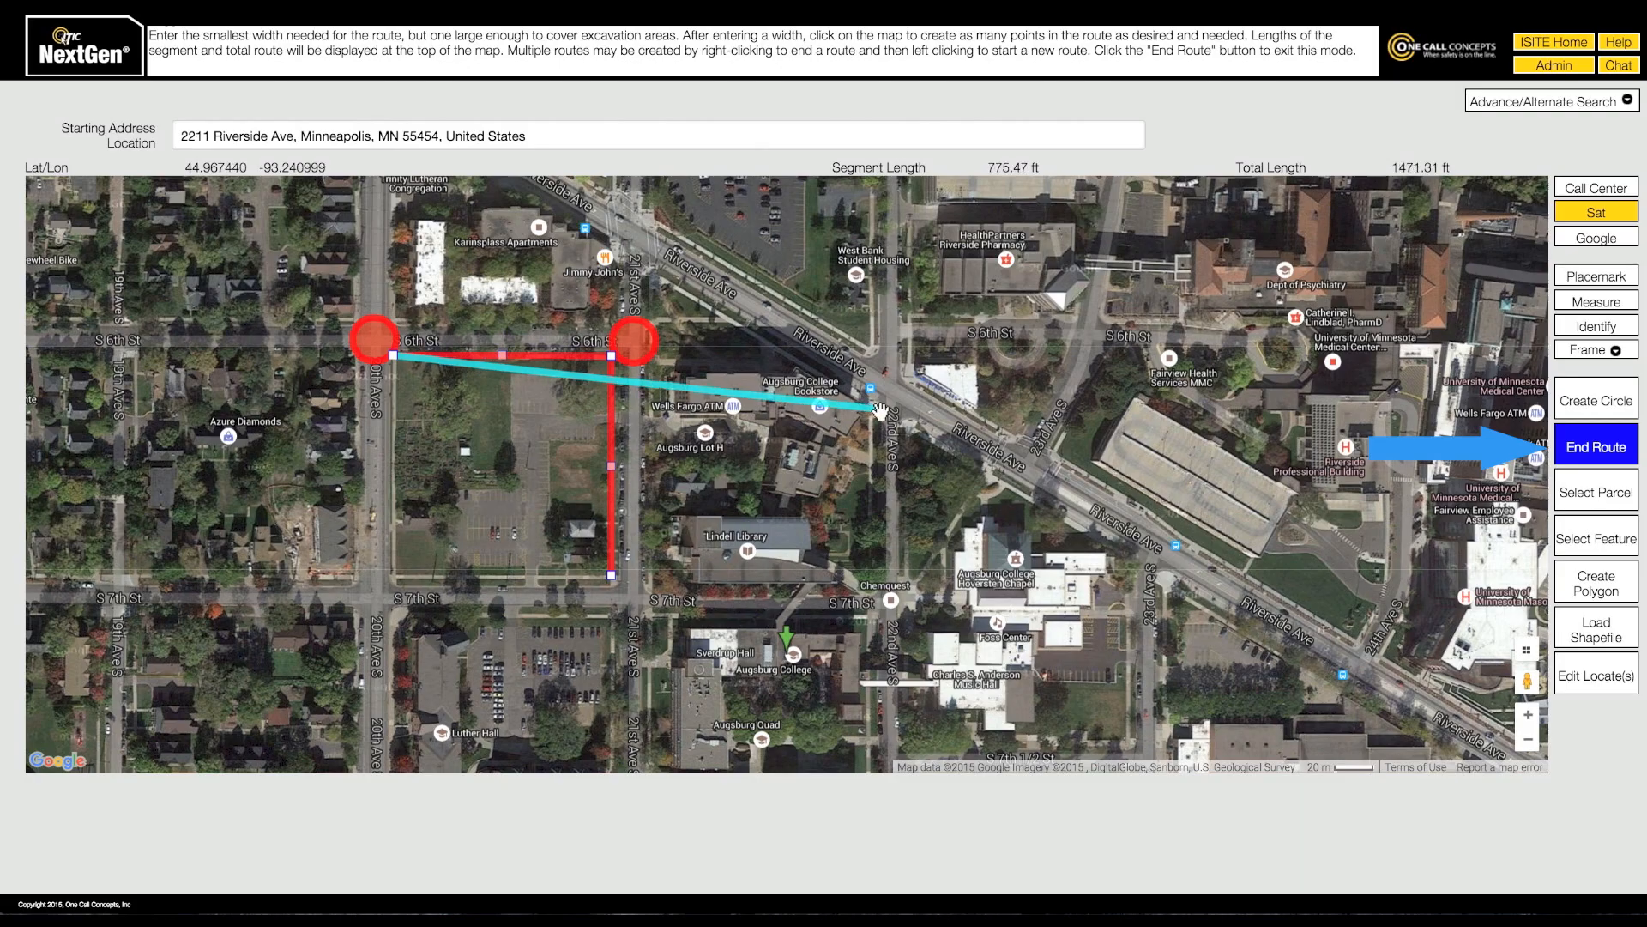
pyautogui.click(1591, 453)
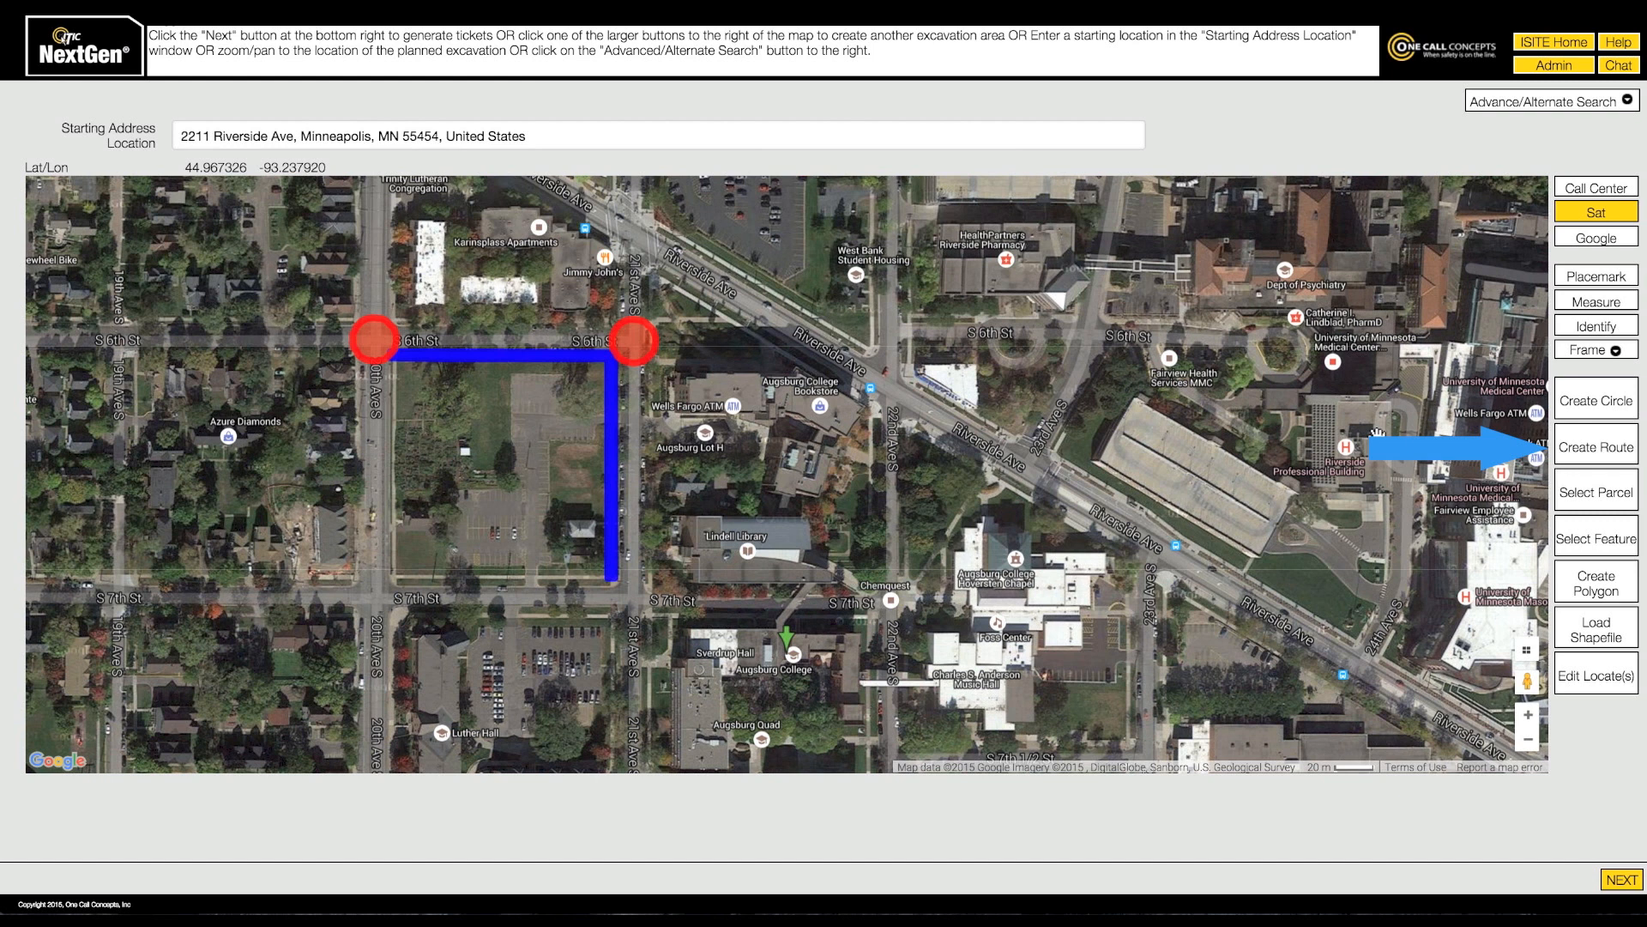
# Select the two northern pieces of the Augsburg parcel south of Riverside Ave as a parcel excavation area
pyautogui.click(1561, 491)
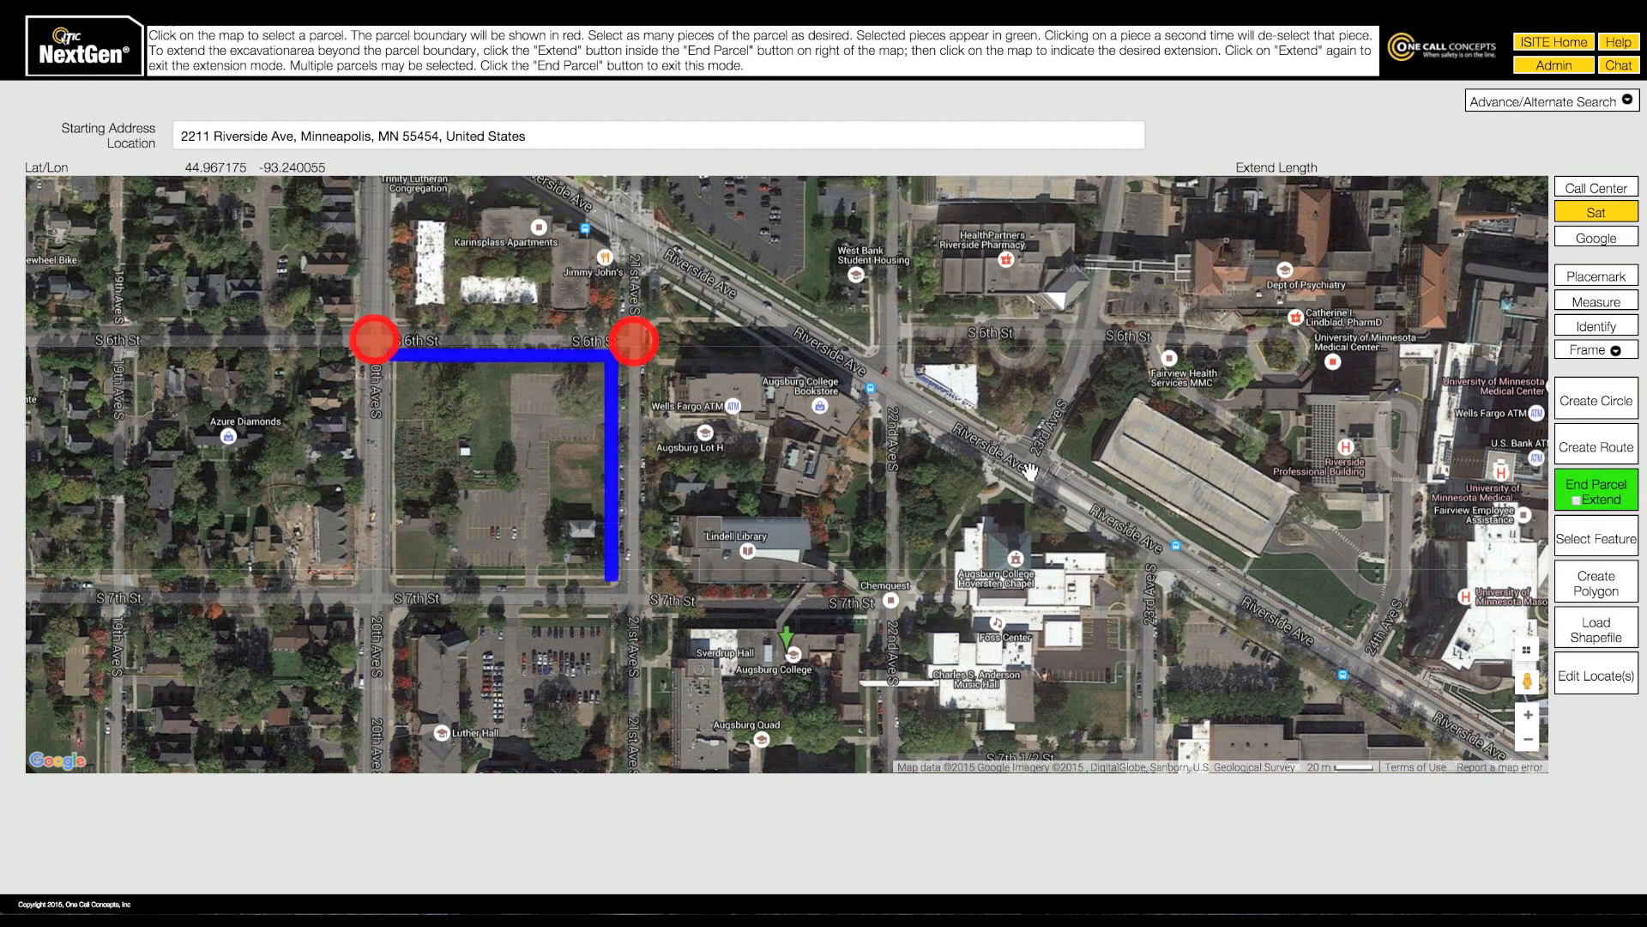
pyautogui.click(702, 364)
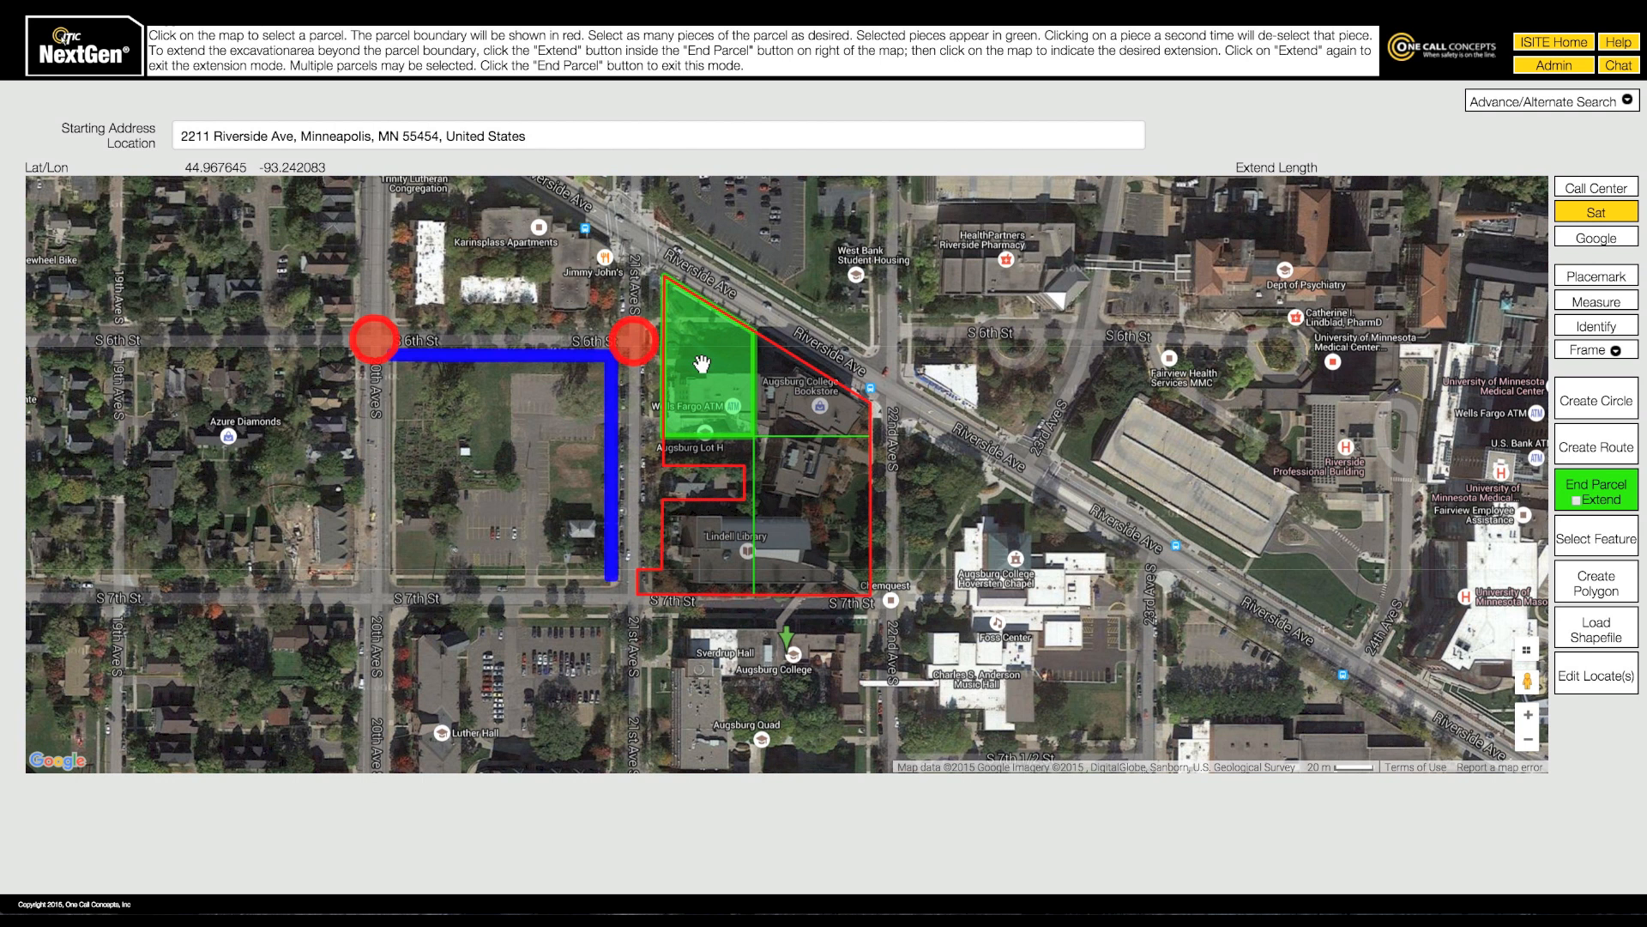
pyautogui.click(781, 394)
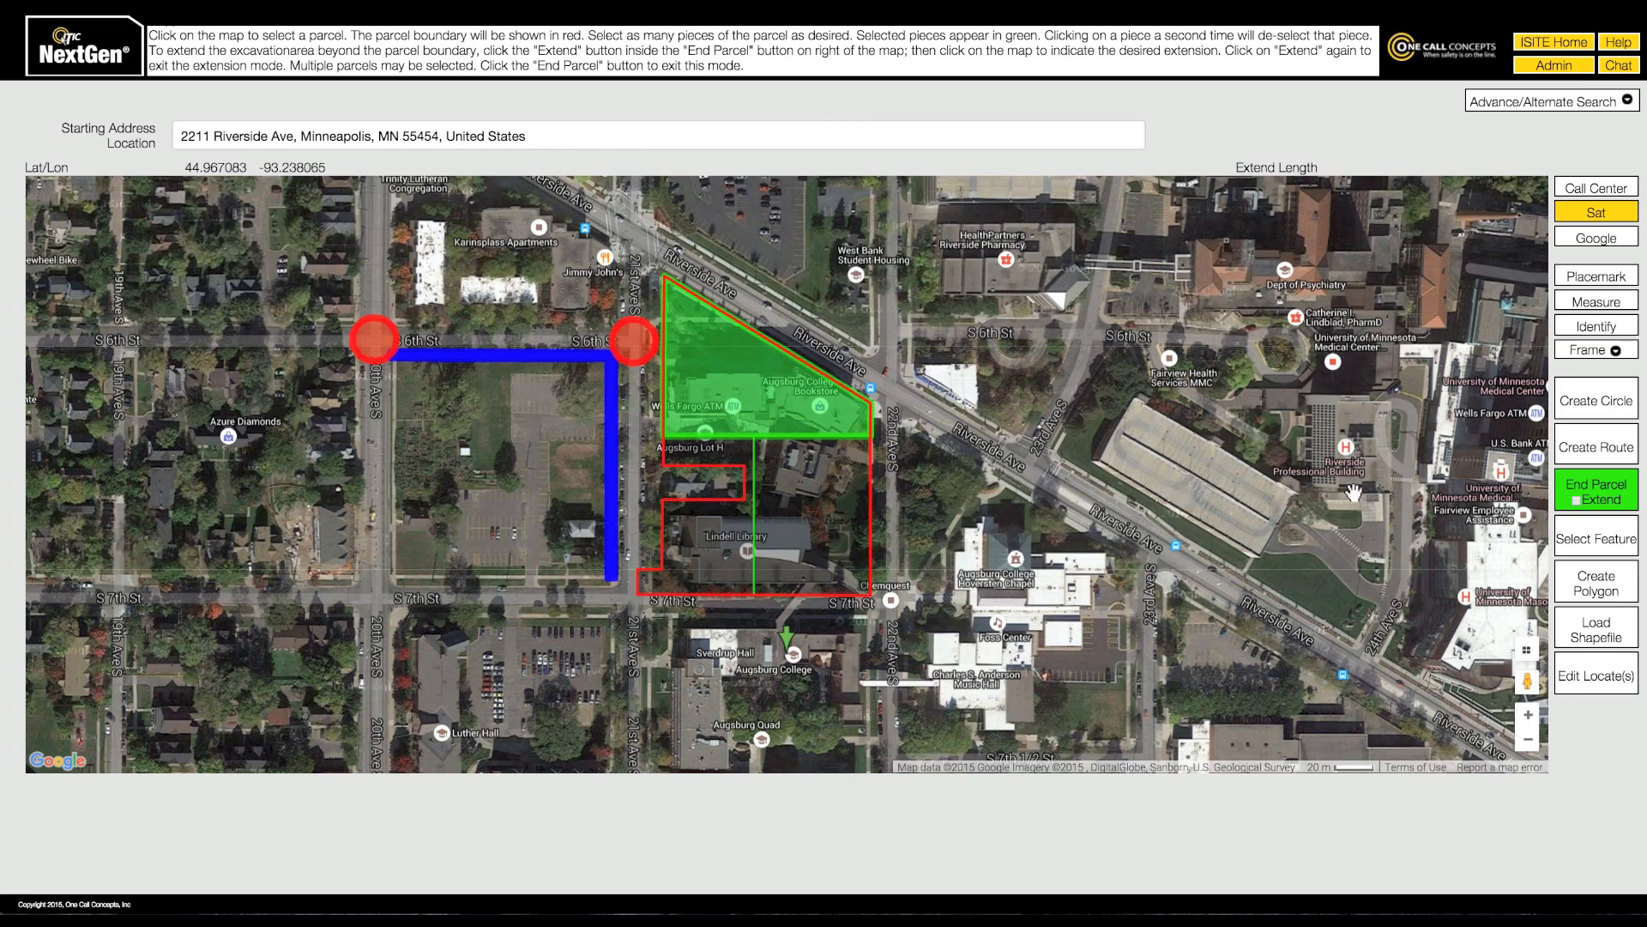
# Try extending the selected parcel area about 49 ft over Riverside Ave and about 36 ft toward 22nd Ave S, and remove the extension
pyautogui.click(1576, 503)
pyautogui.click(778, 321)
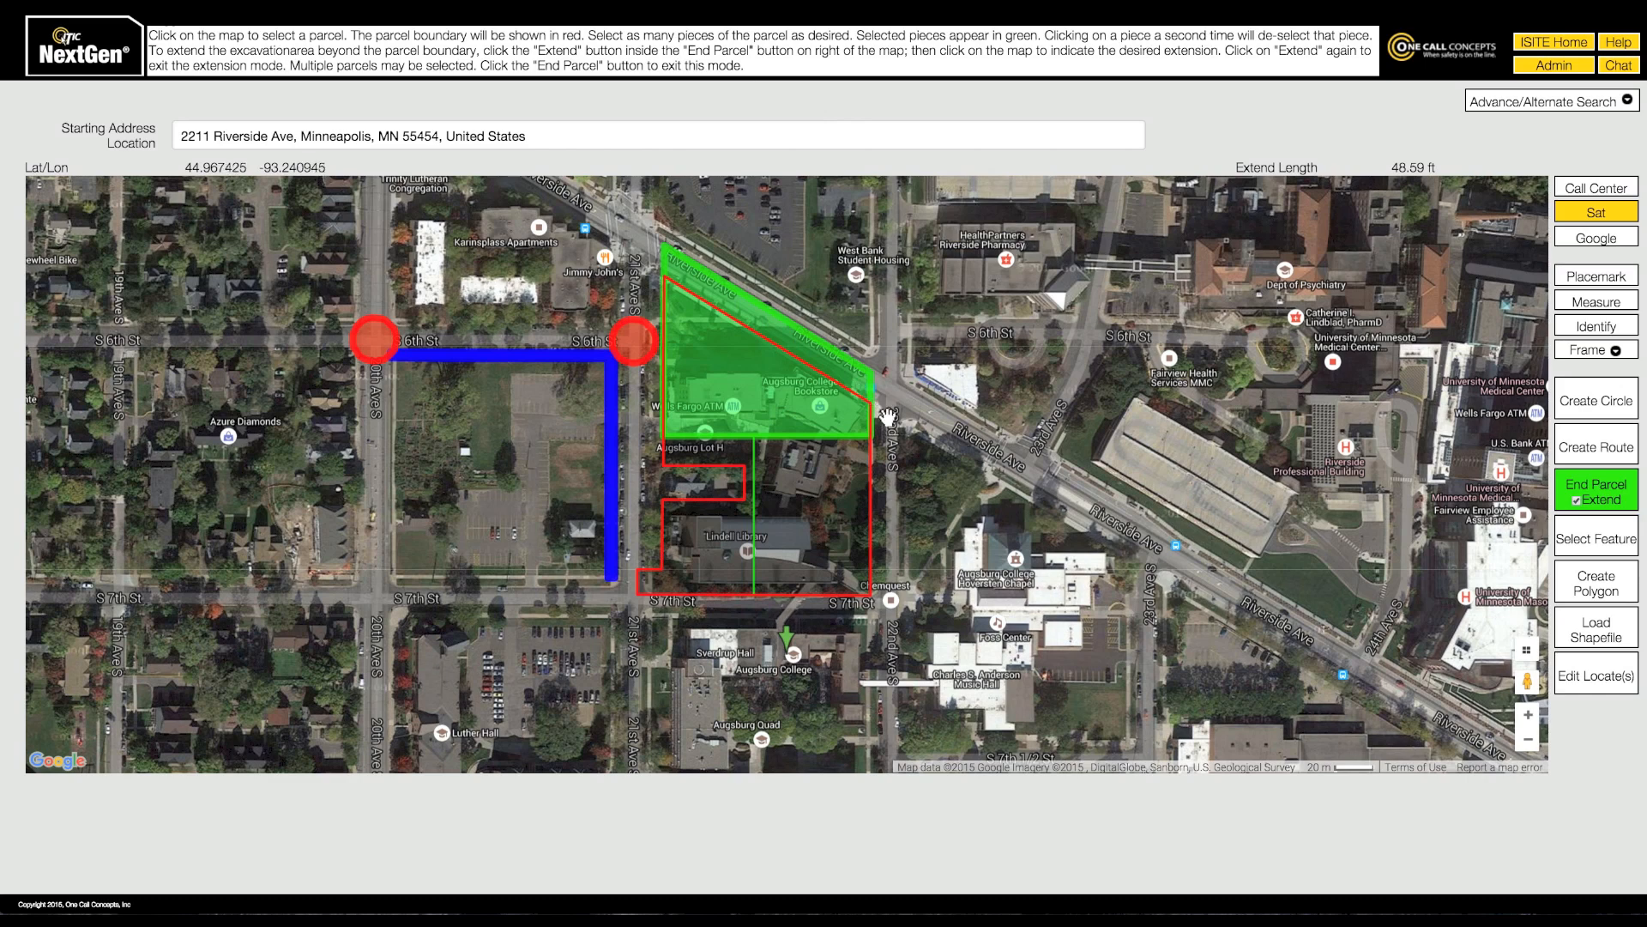
pyautogui.click(894, 441)
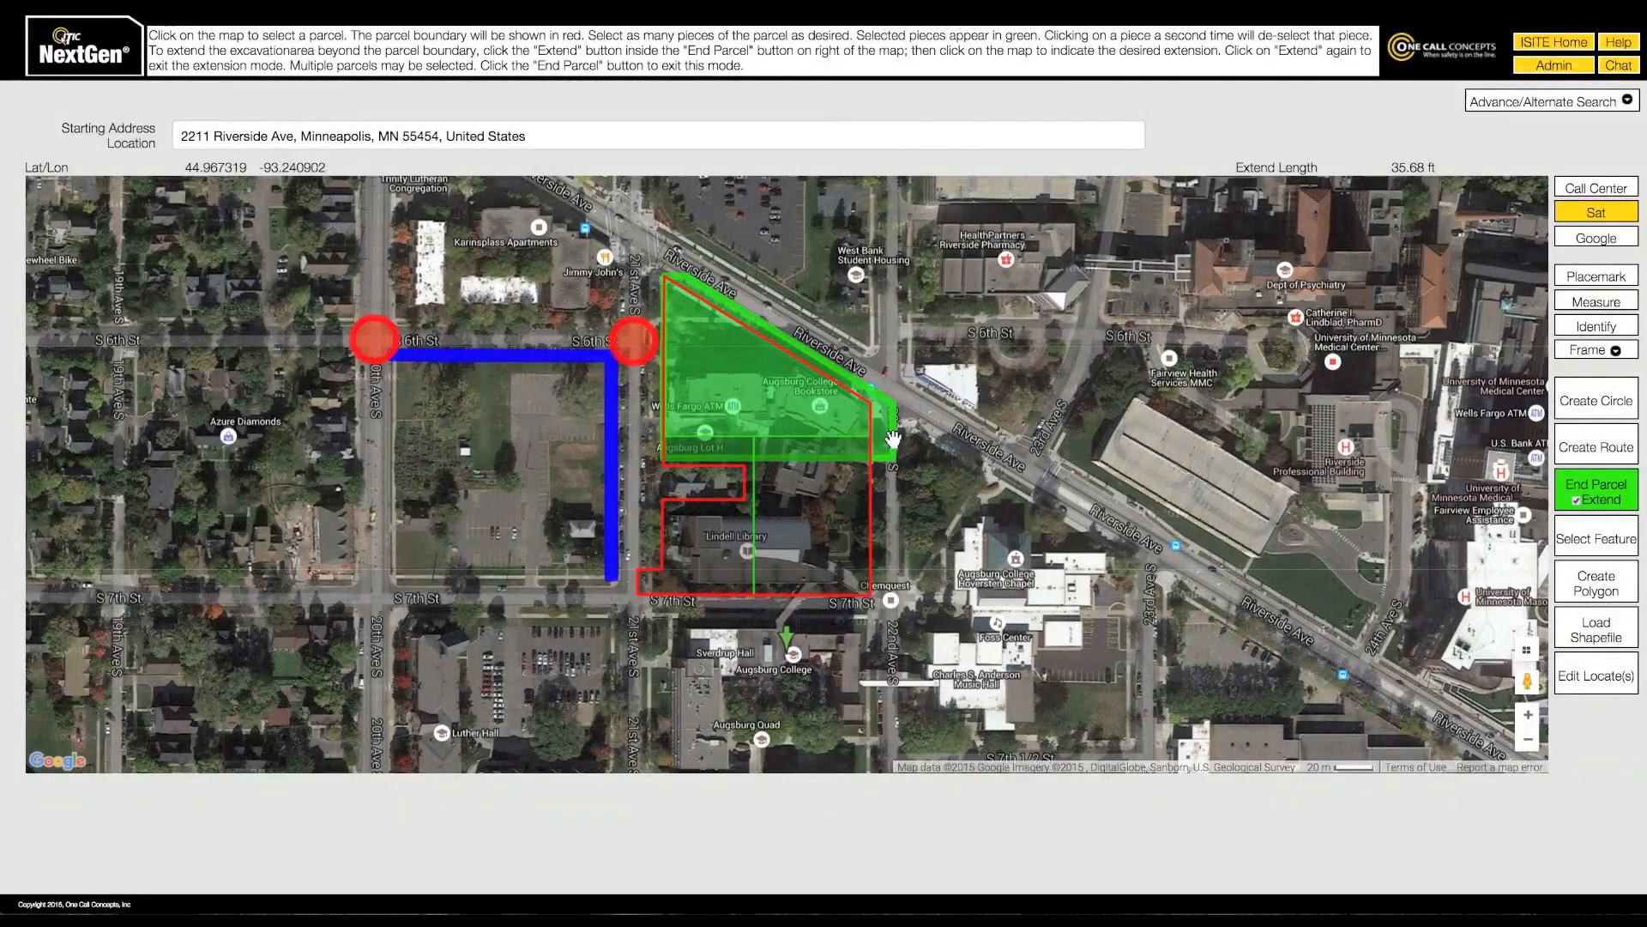
pyautogui.click(743, 386)
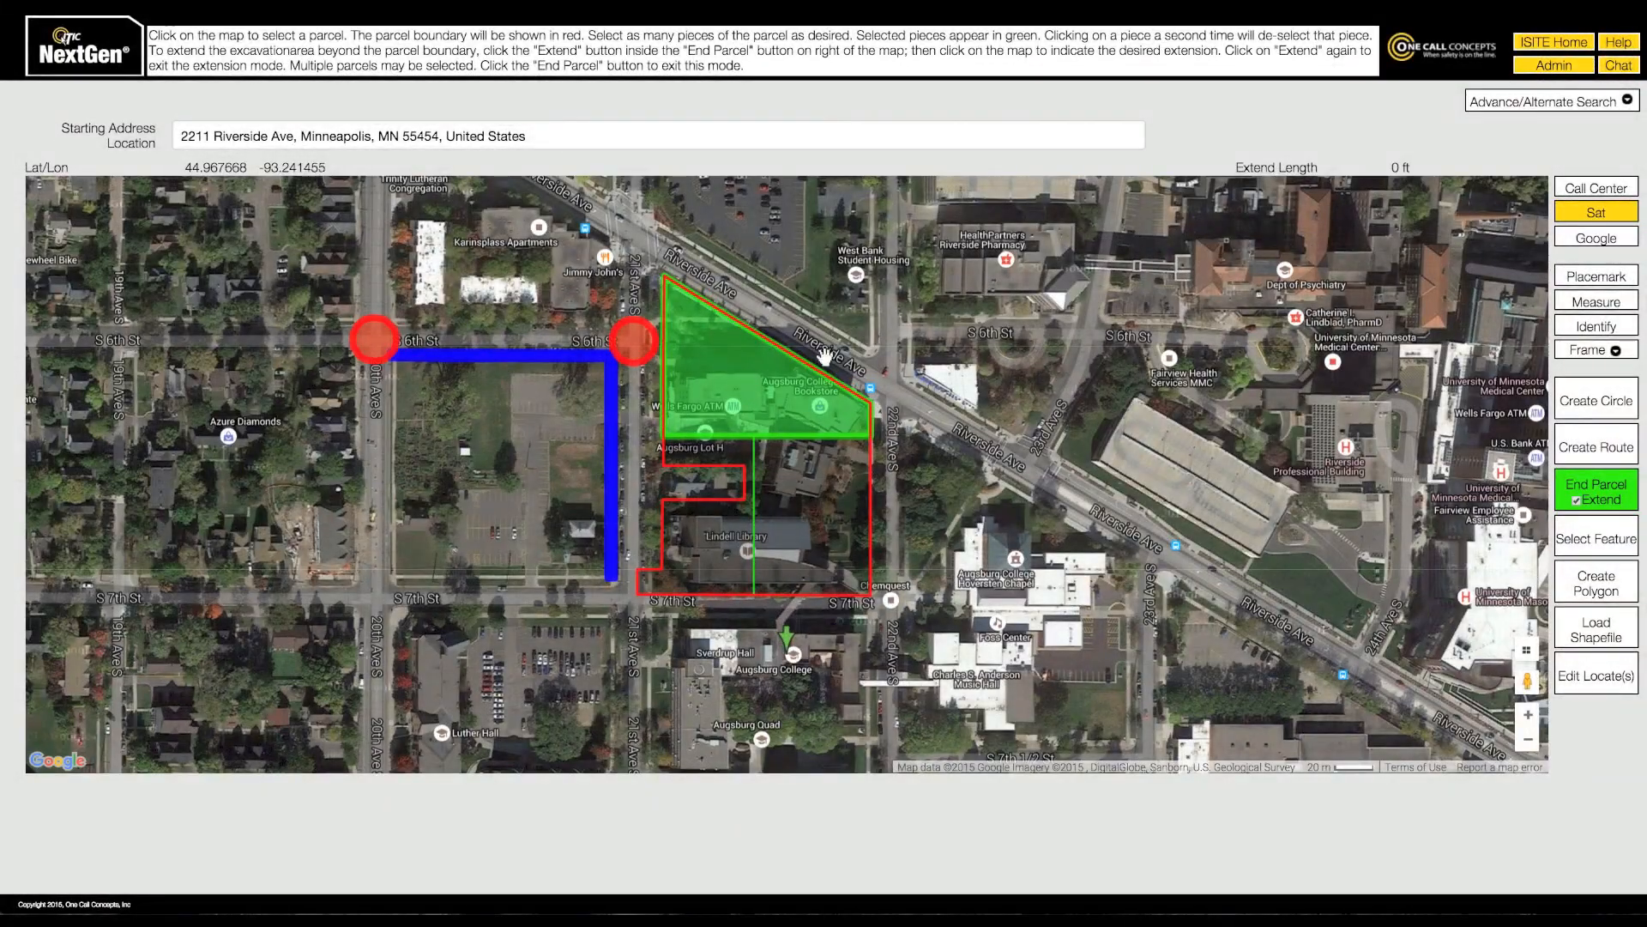
# Finish the parcel selection and mark only the 22nd Ave S segment between Riverside Ave and S 7th St as a 25-foot-wide feature
pyautogui.click(1596, 485)
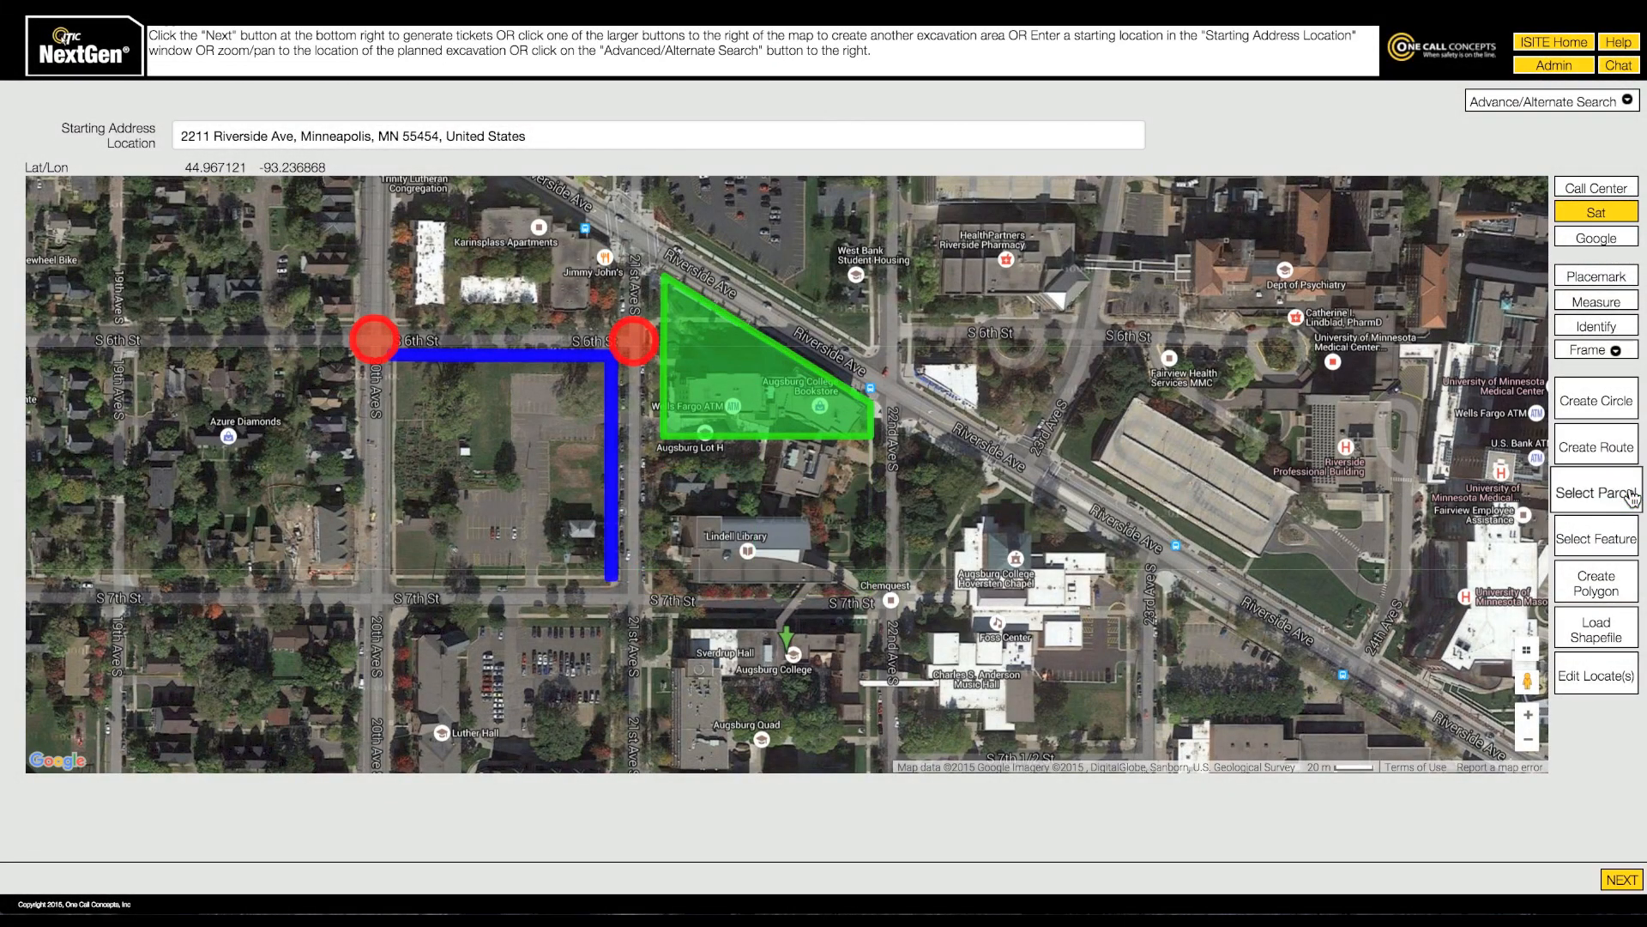
pyautogui.click(1582, 549)
pyautogui.write('25')
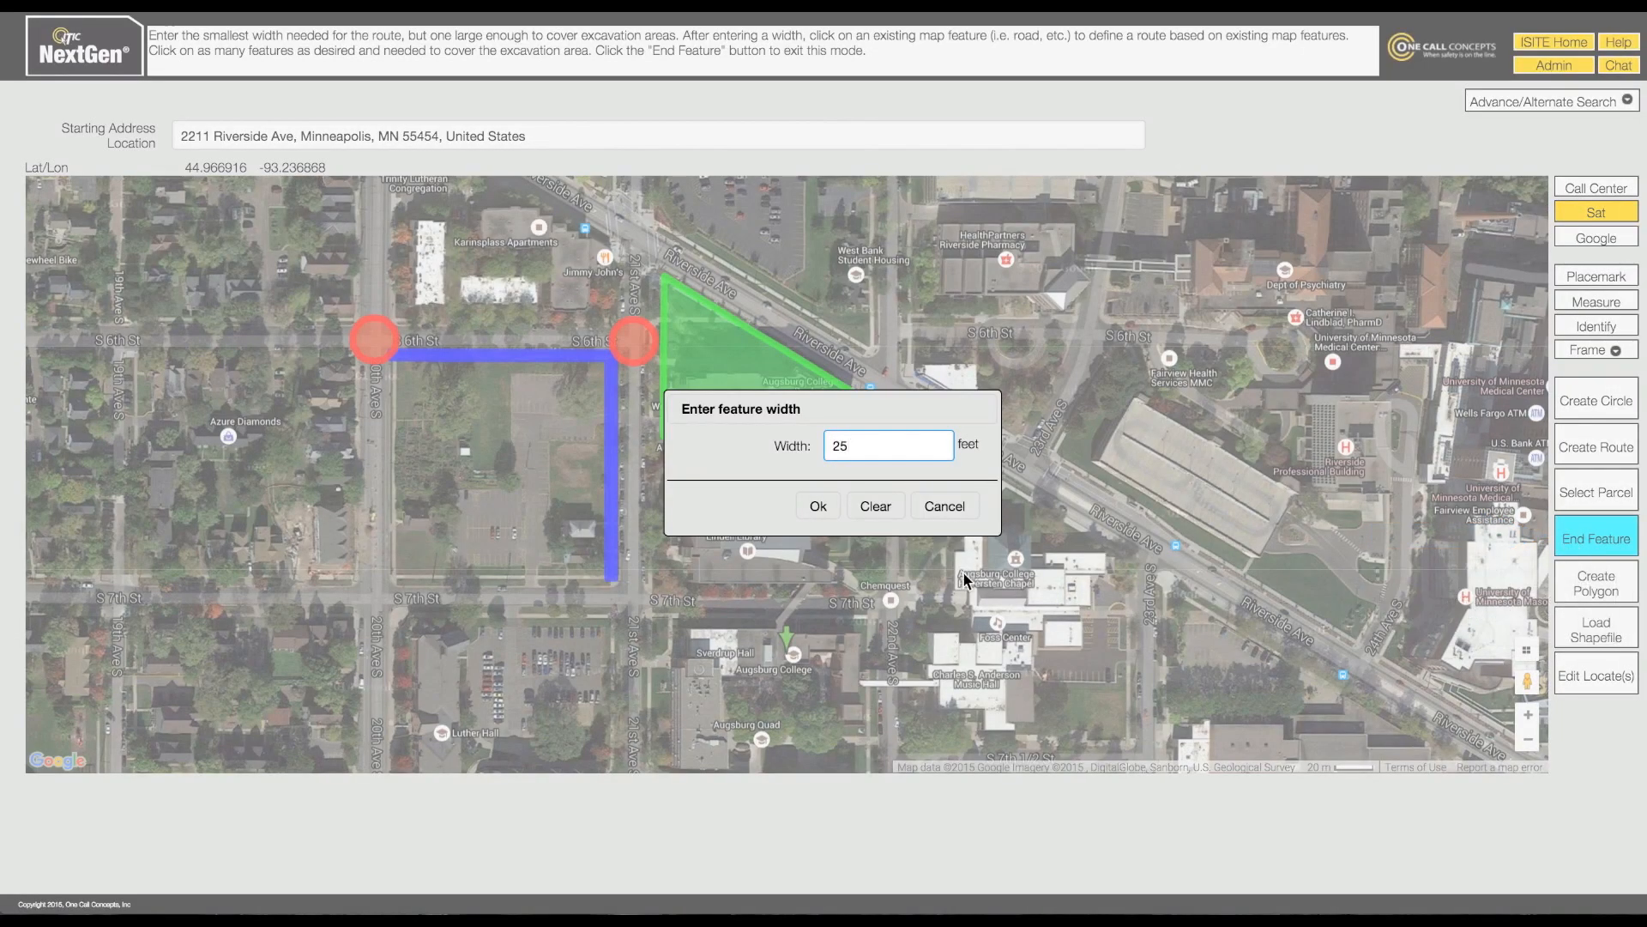
pyautogui.click(816, 508)
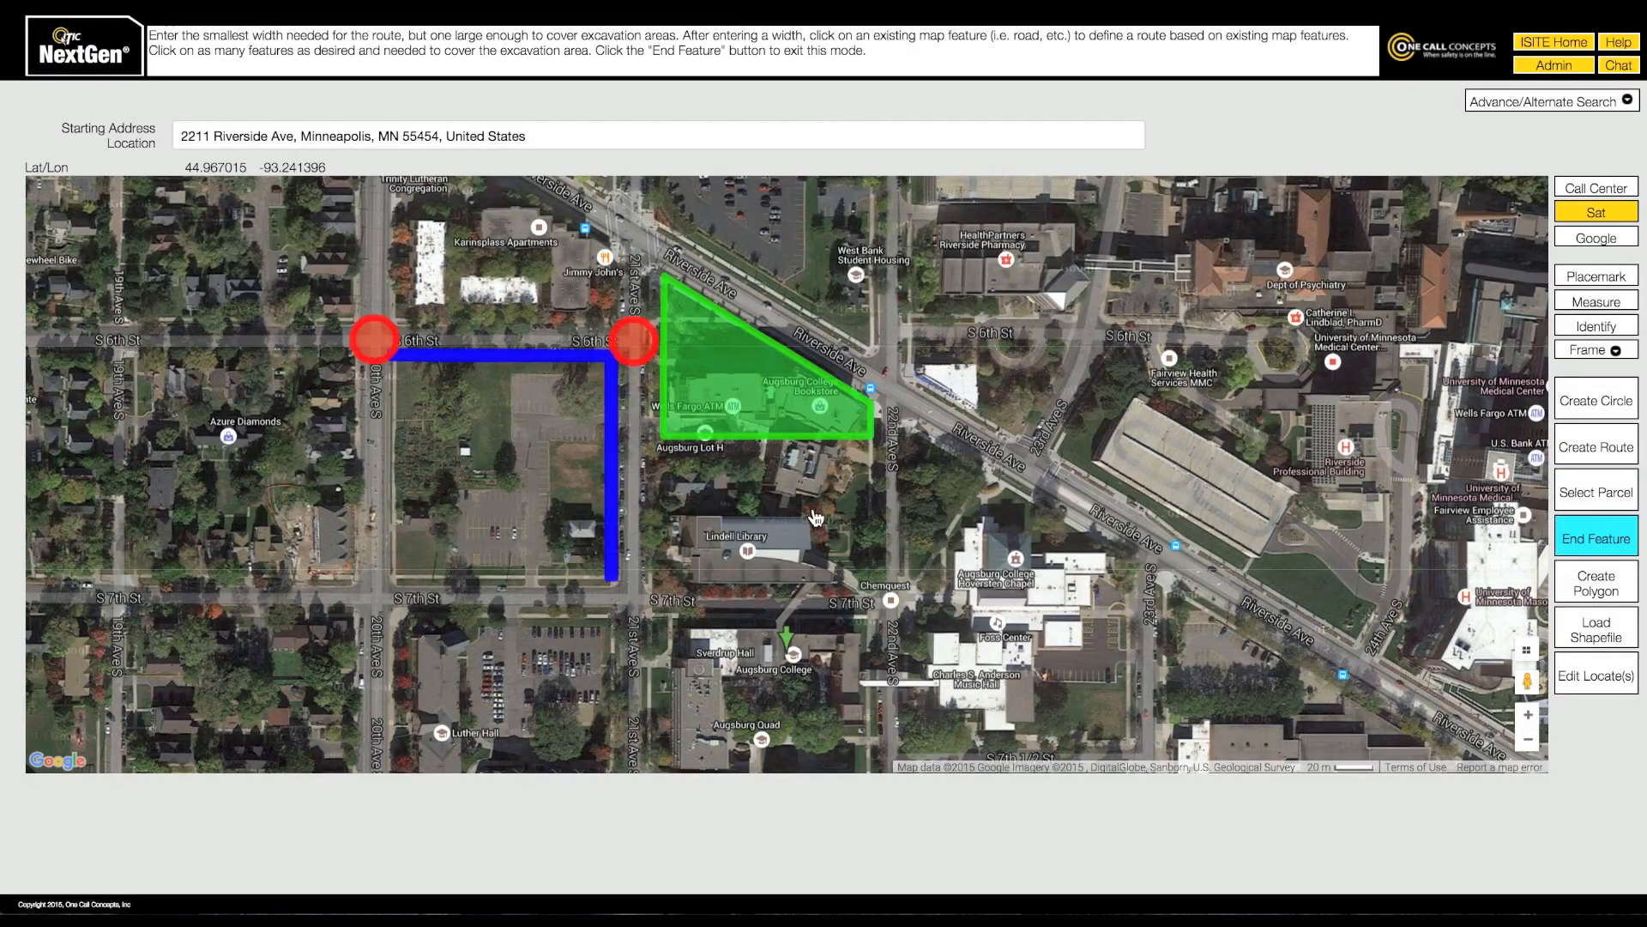
pyautogui.click(894, 479)
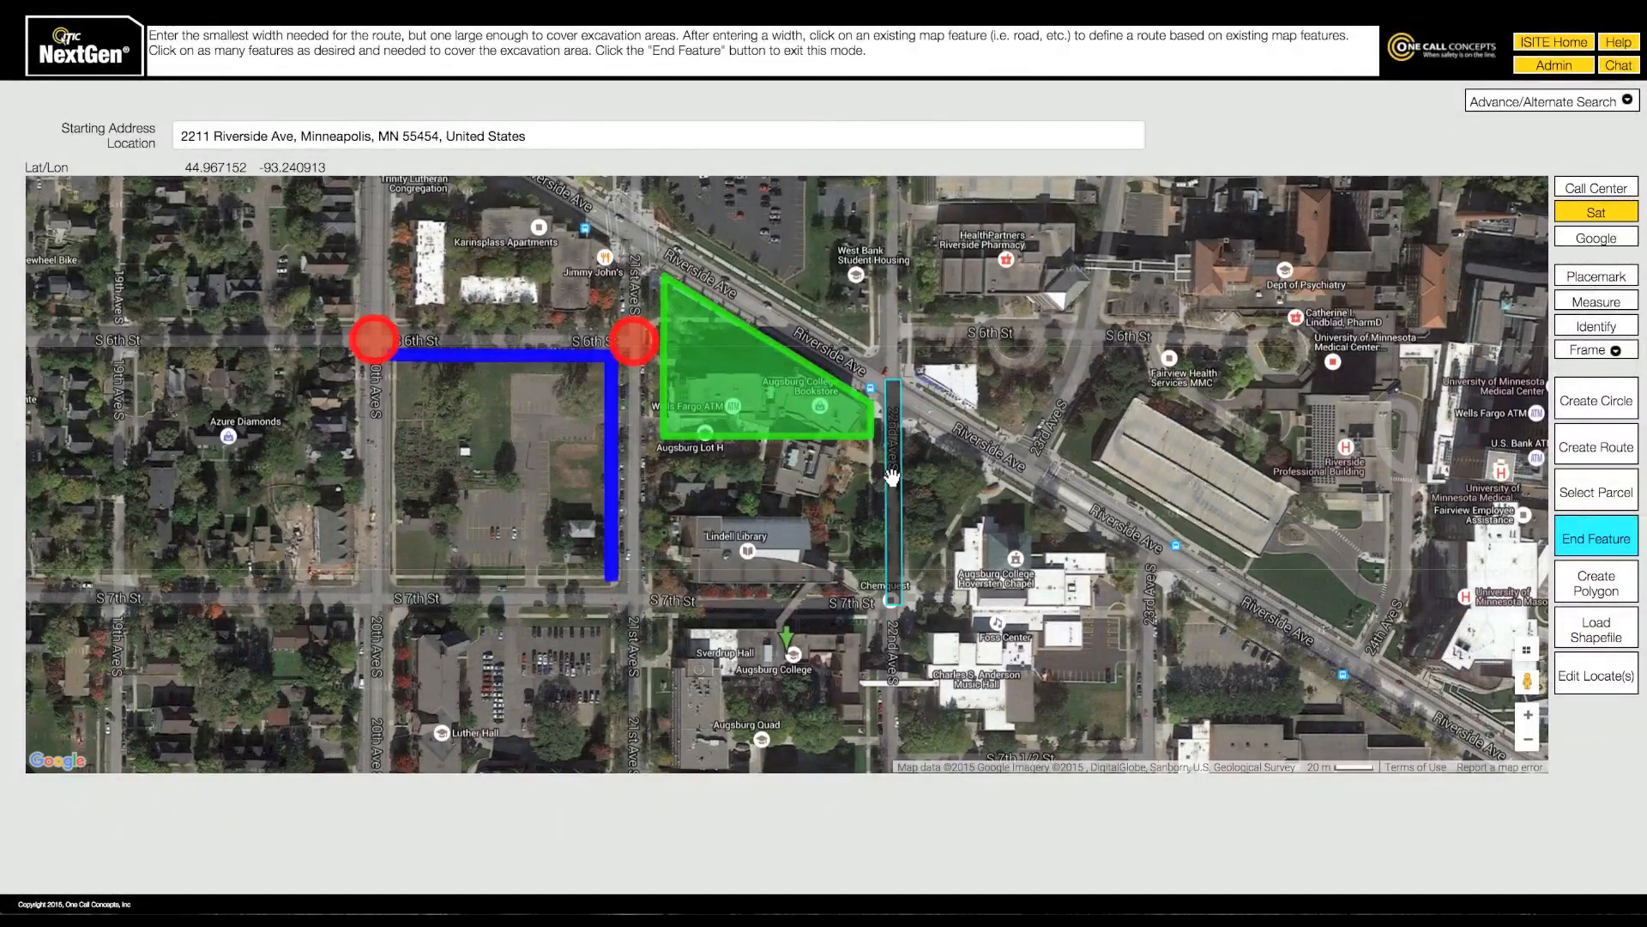
pyautogui.click(948, 426)
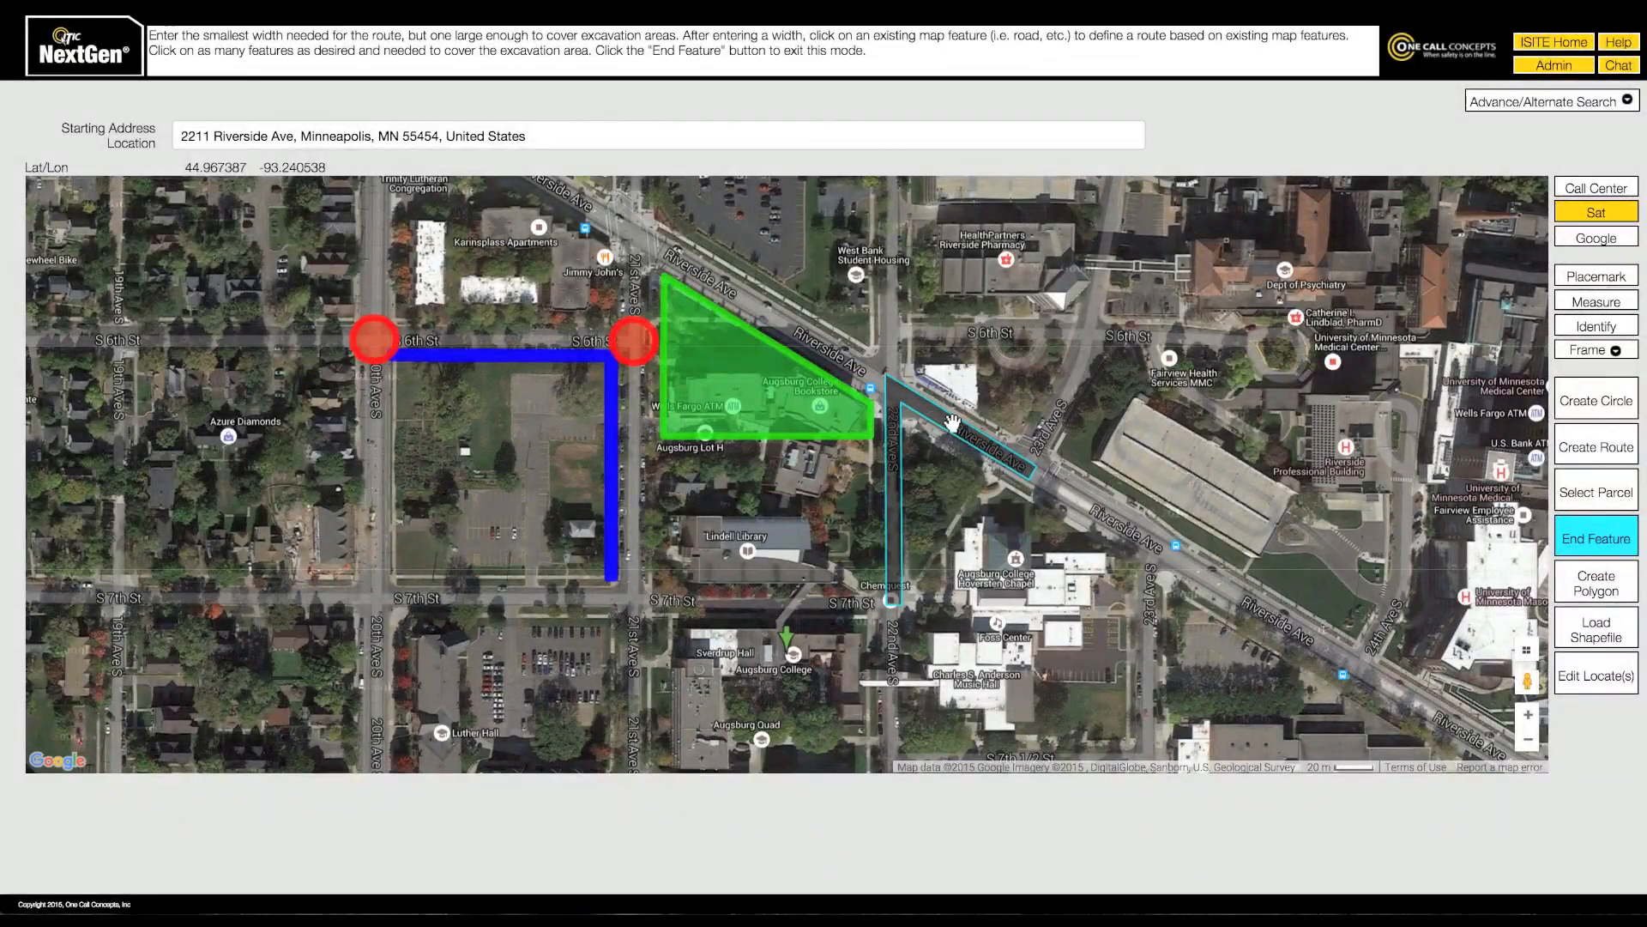
pyautogui.click(952, 422)
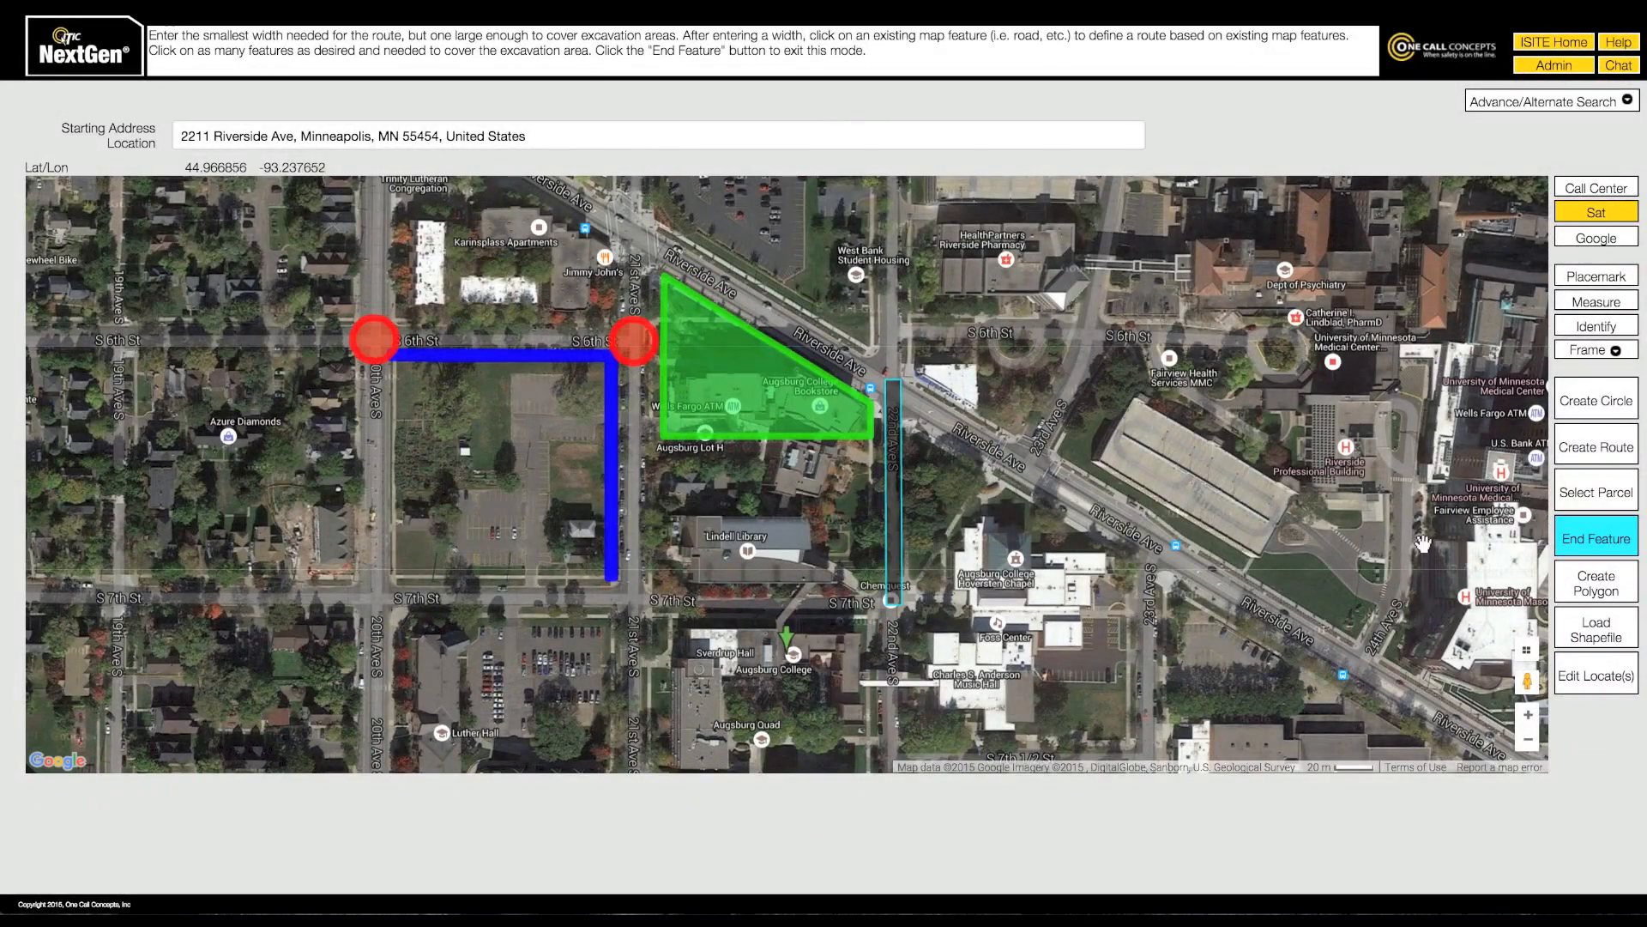
pyautogui.click(1541, 539)
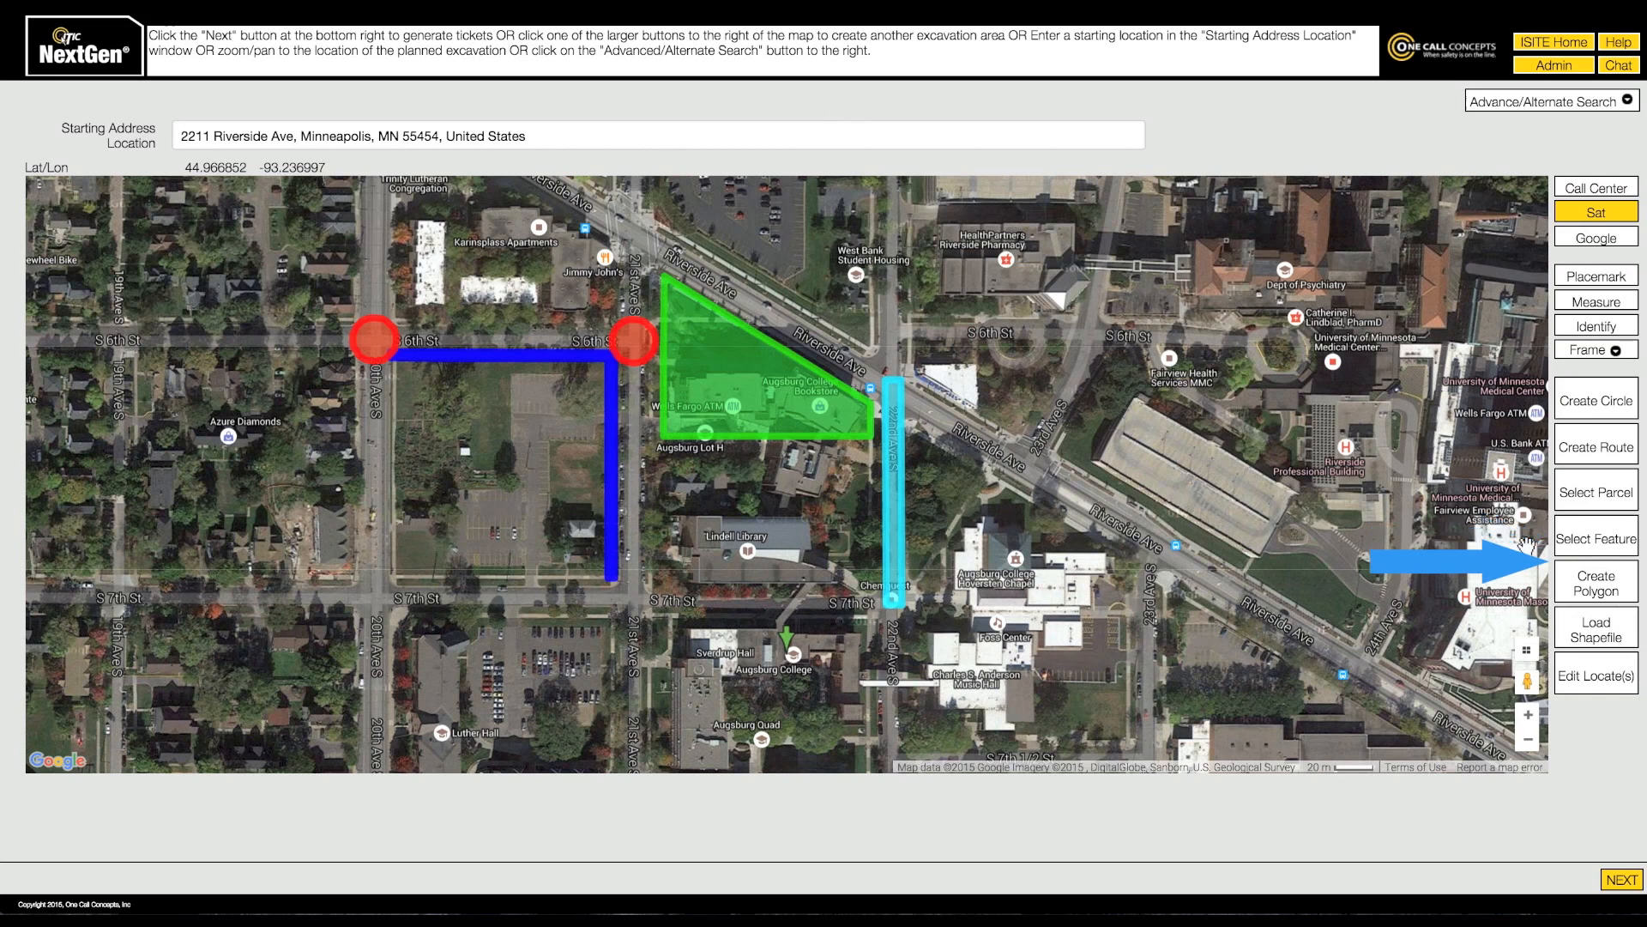
# Draw a closed five-point excavation polygon around West Bank Student Housing, north of Riverside Ave
pyautogui.click(1562, 598)
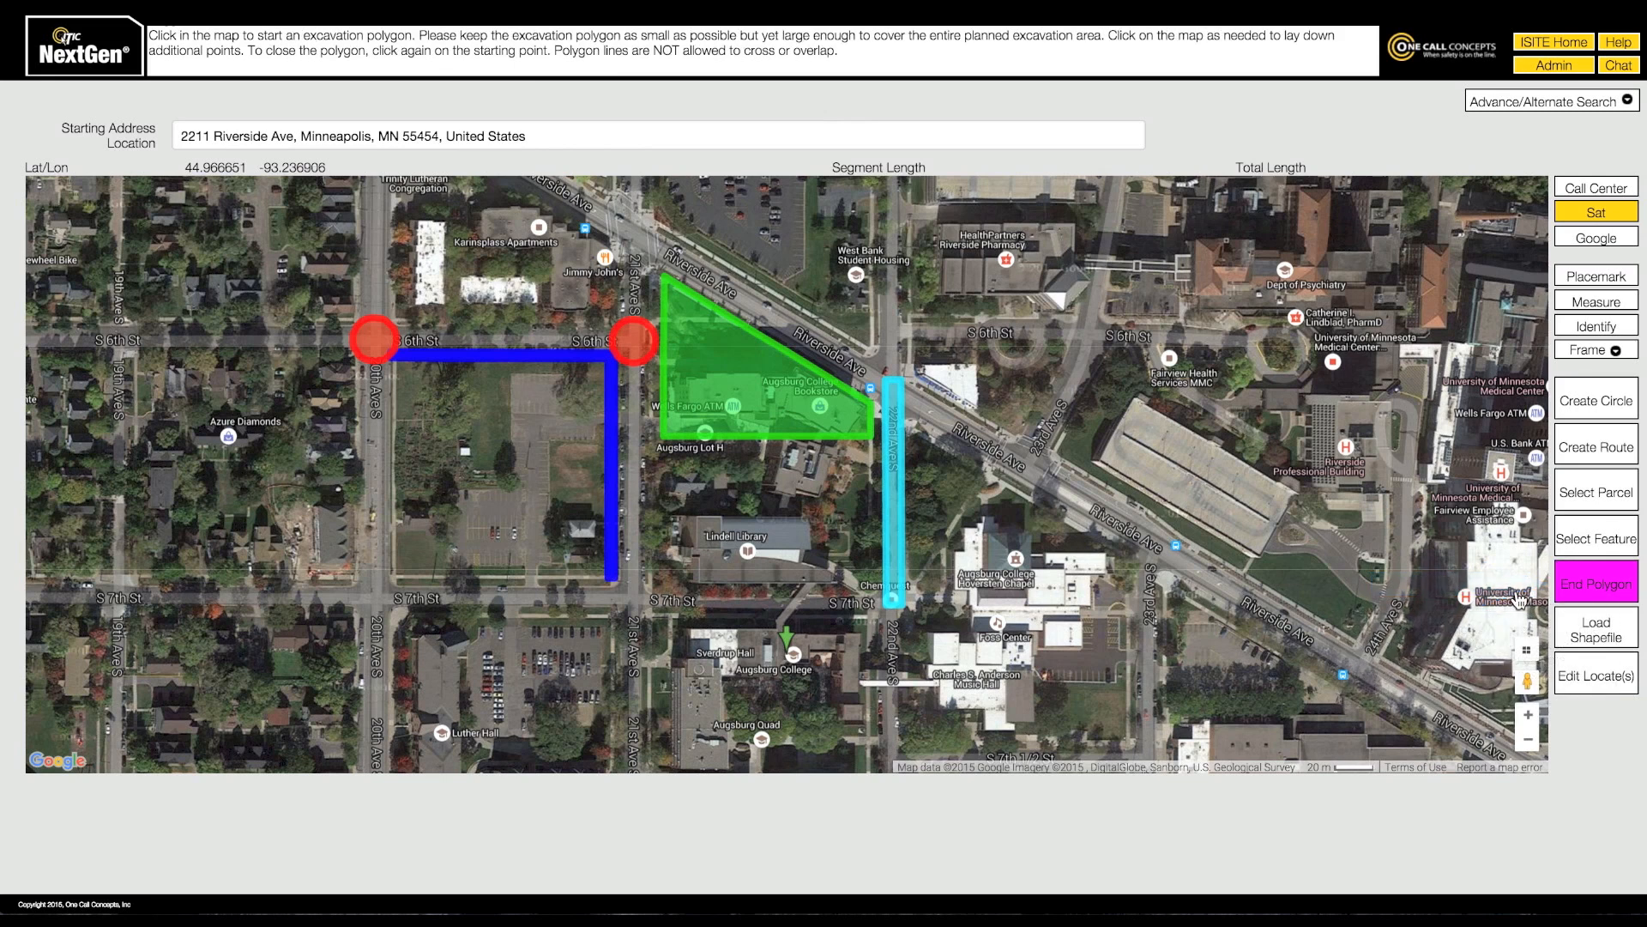
pyautogui.moveTo(958, 268); pyautogui.dragTo(965, 393)
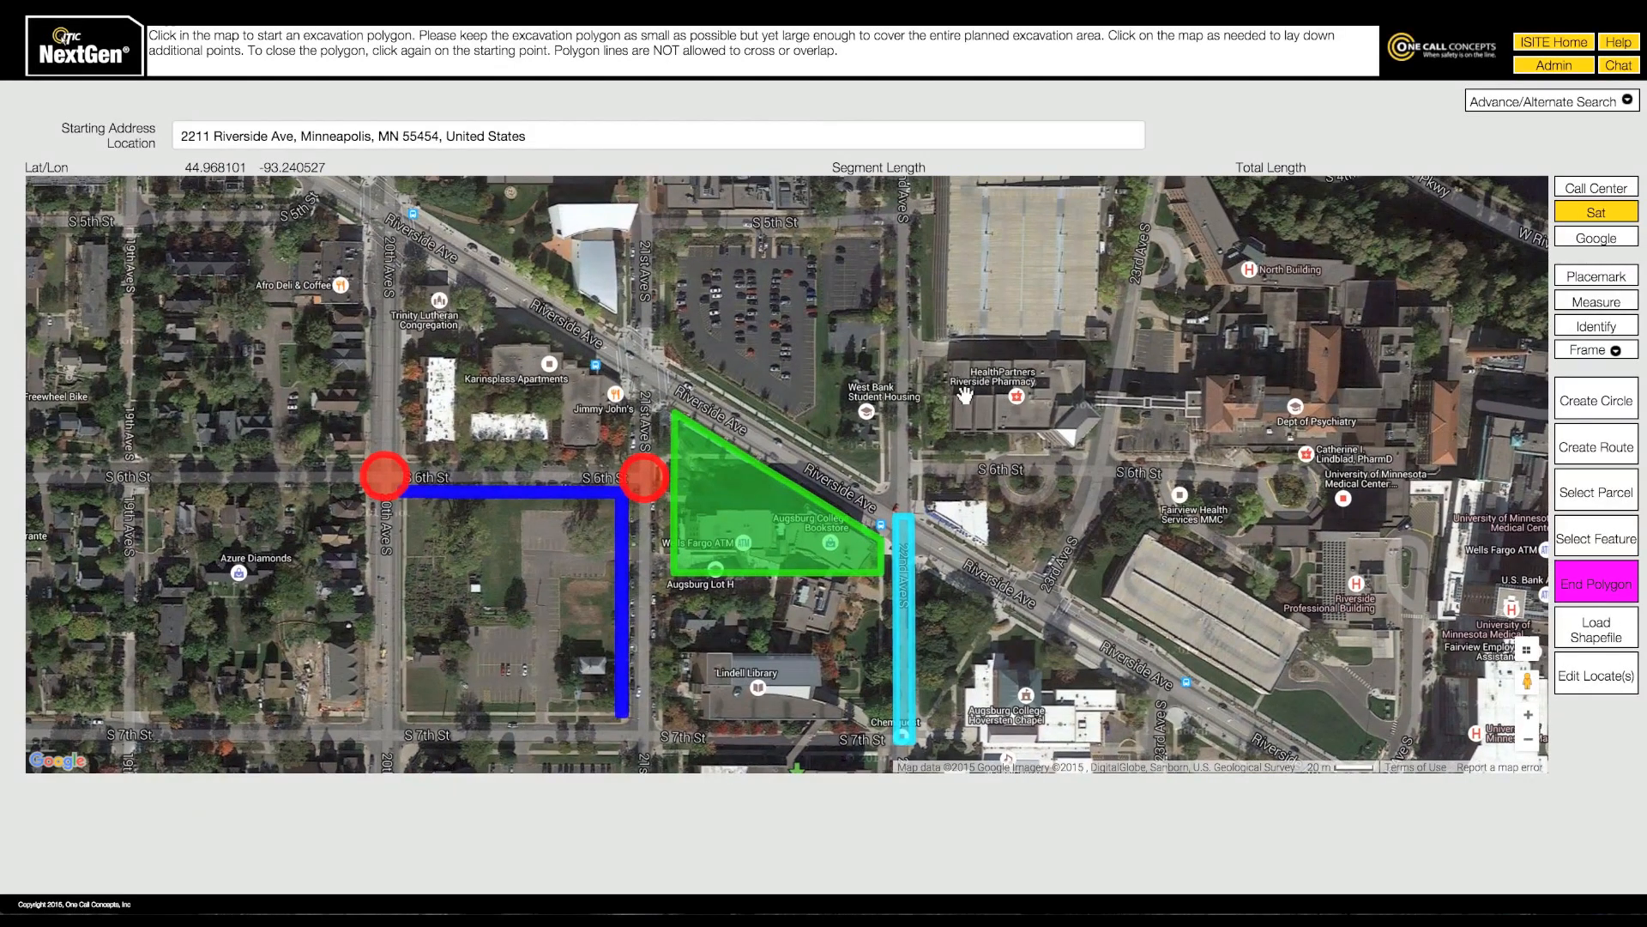
pyautogui.click(815, 312)
pyautogui.click(816, 403)
pyautogui.click(789, 423)
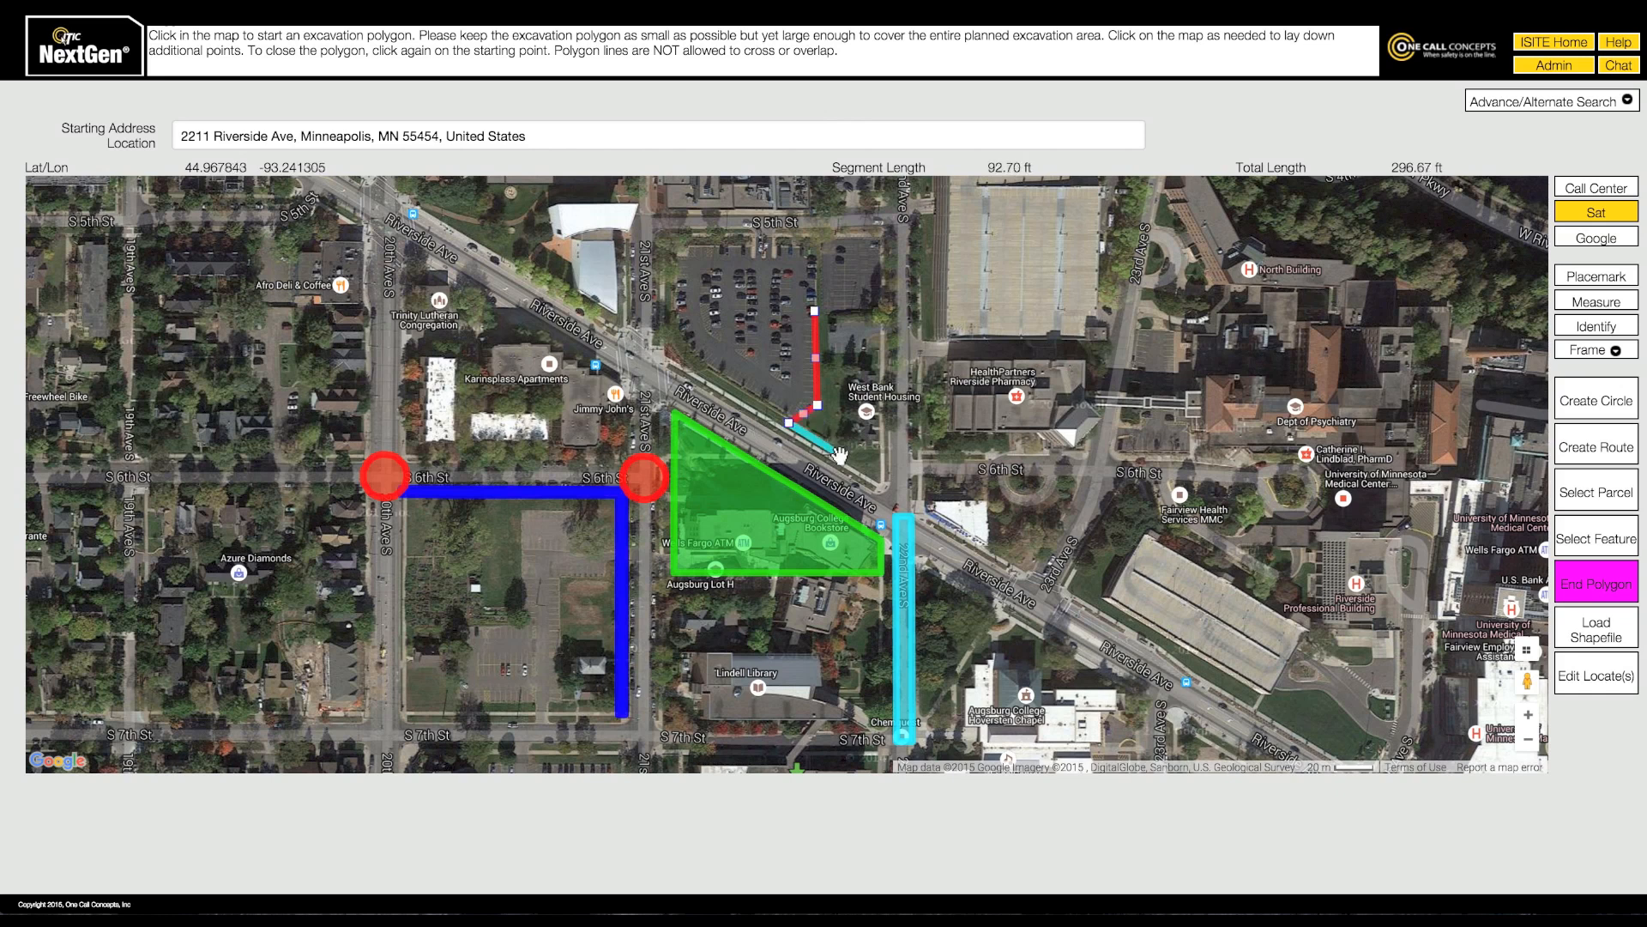
pyautogui.click(876, 481)
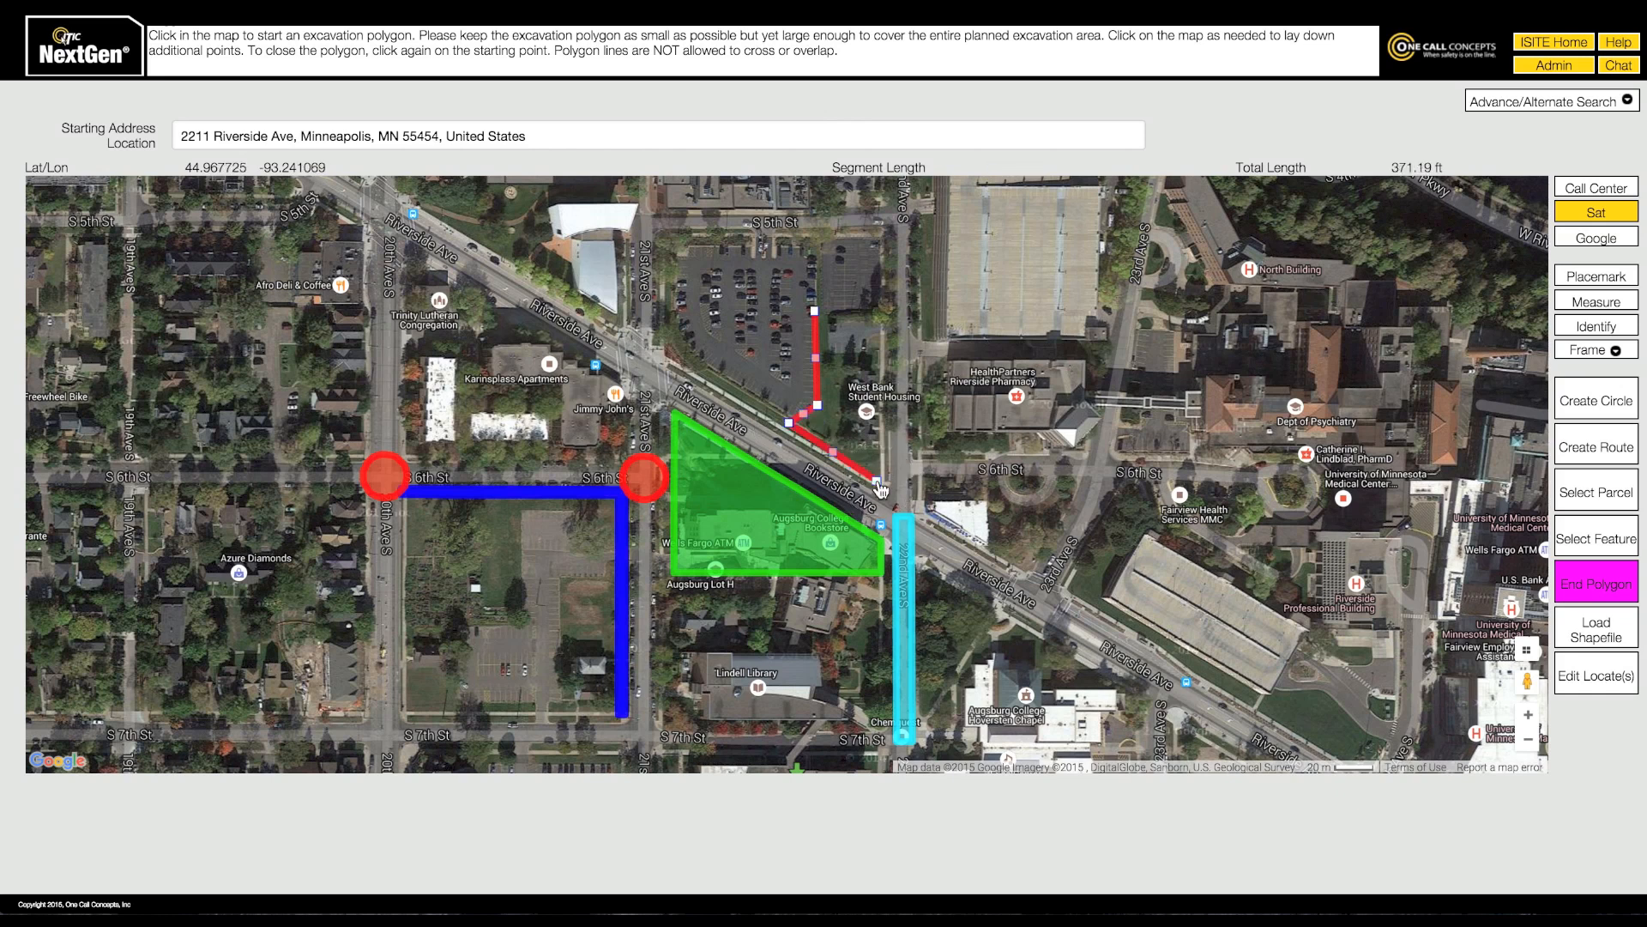
pyautogui.click(877, 312)
pyautogui.click(815, 312)
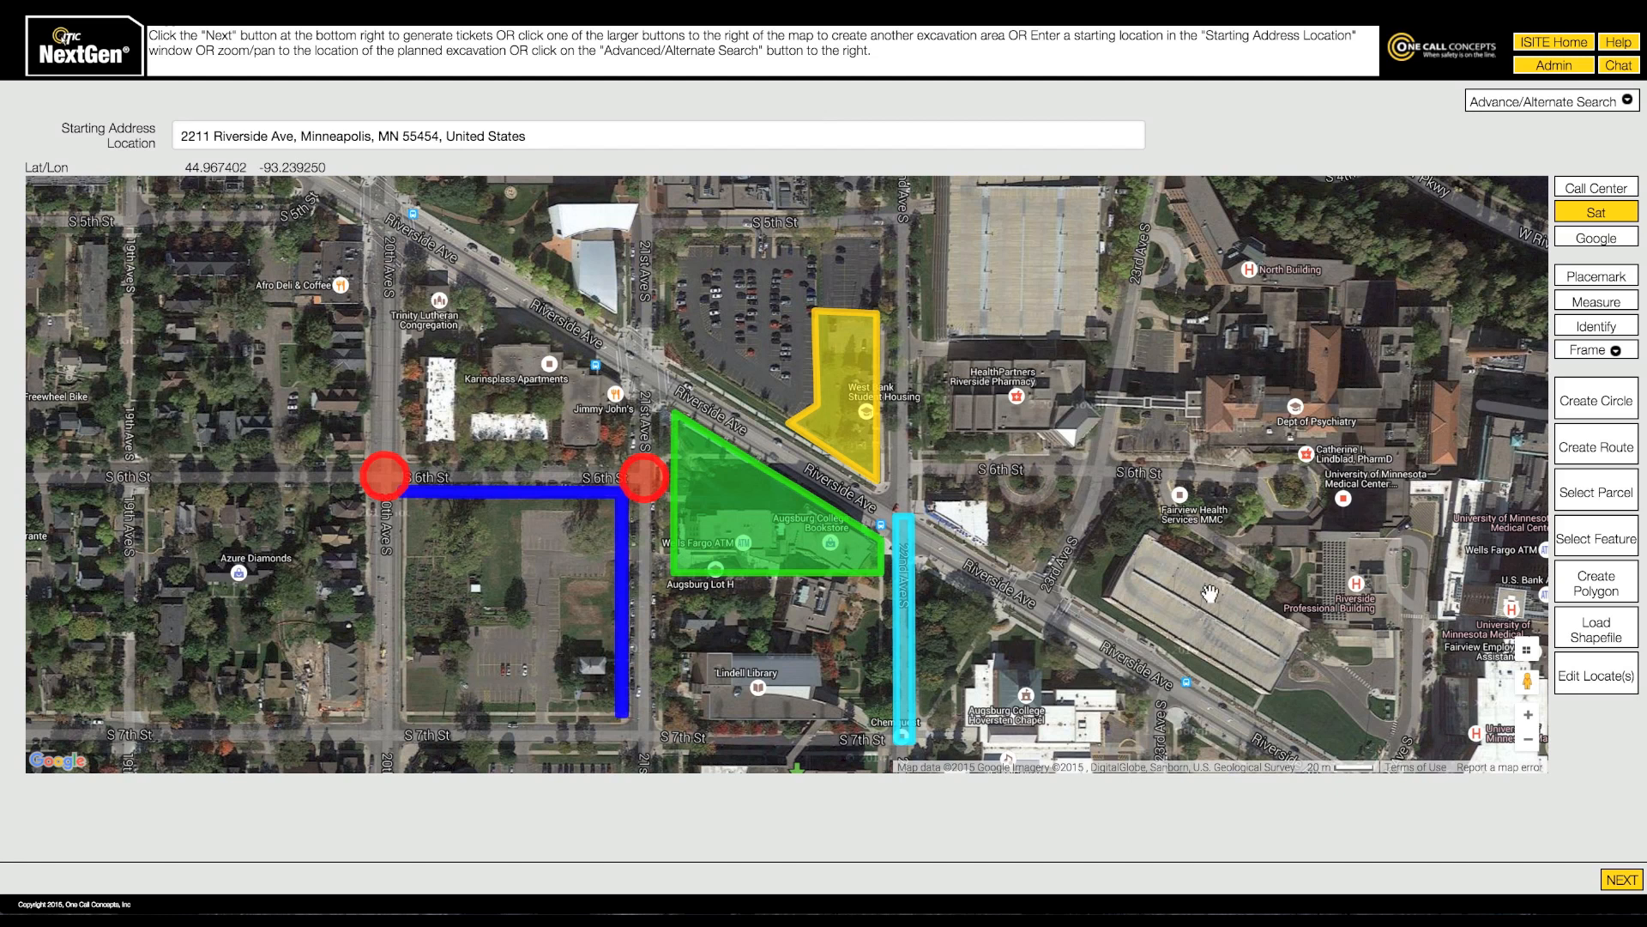
# Edit the excavation route along 21st Ave S and S 6th St to make it wider, and end the edit session
pyautogui.click(1593, 678)
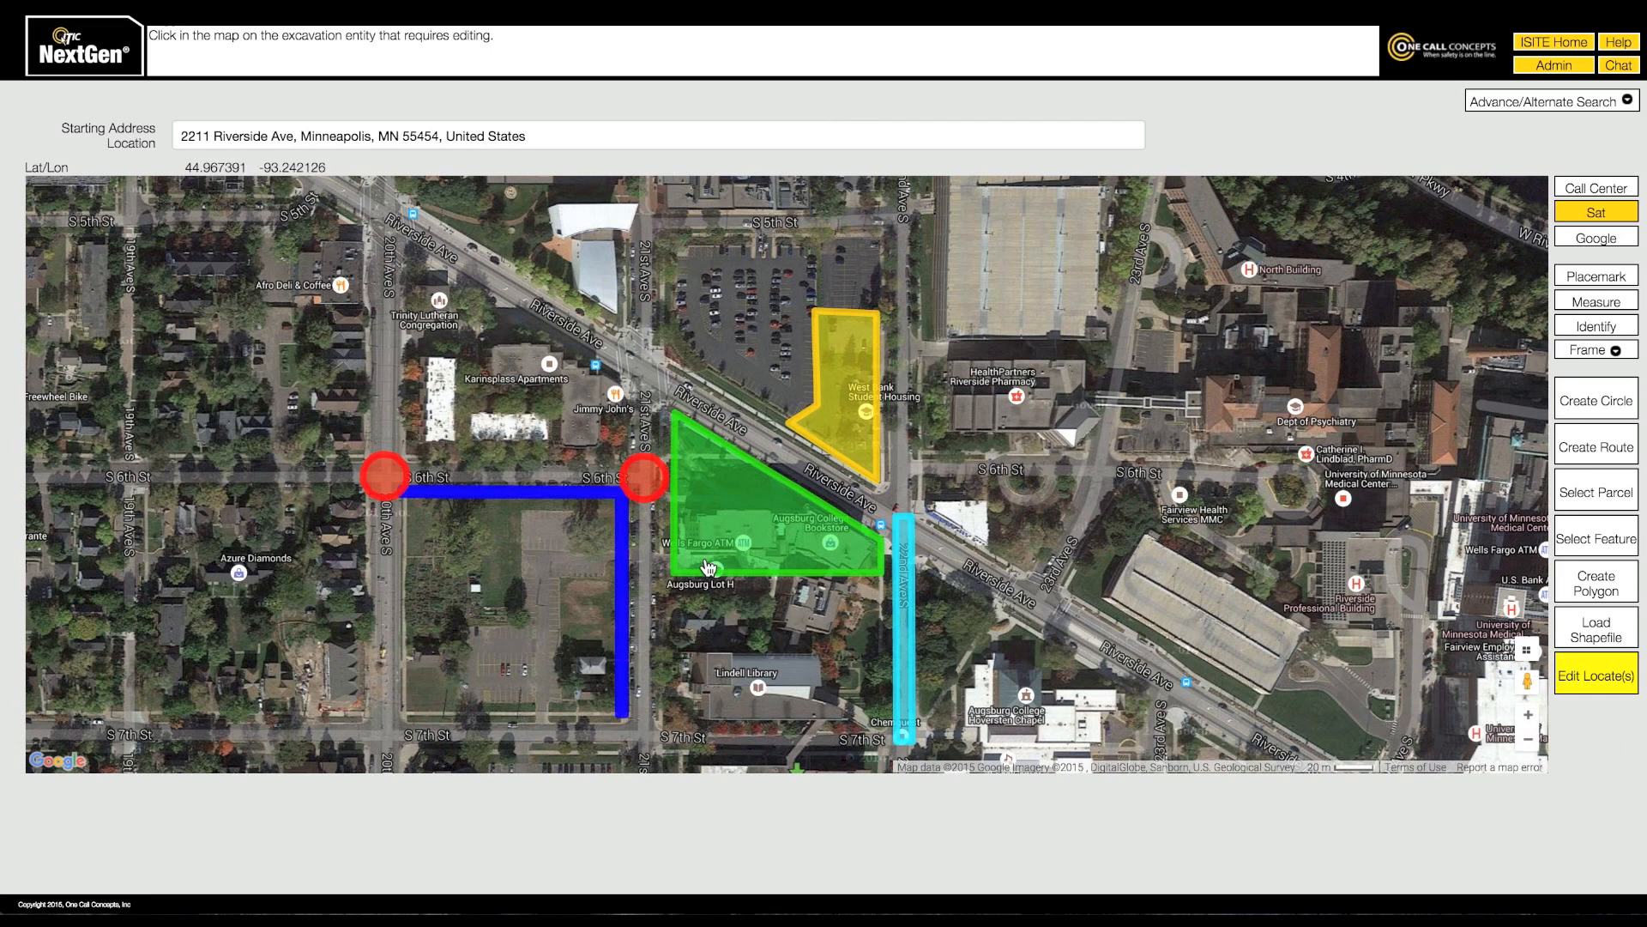
pyautogui.click(623, 571)
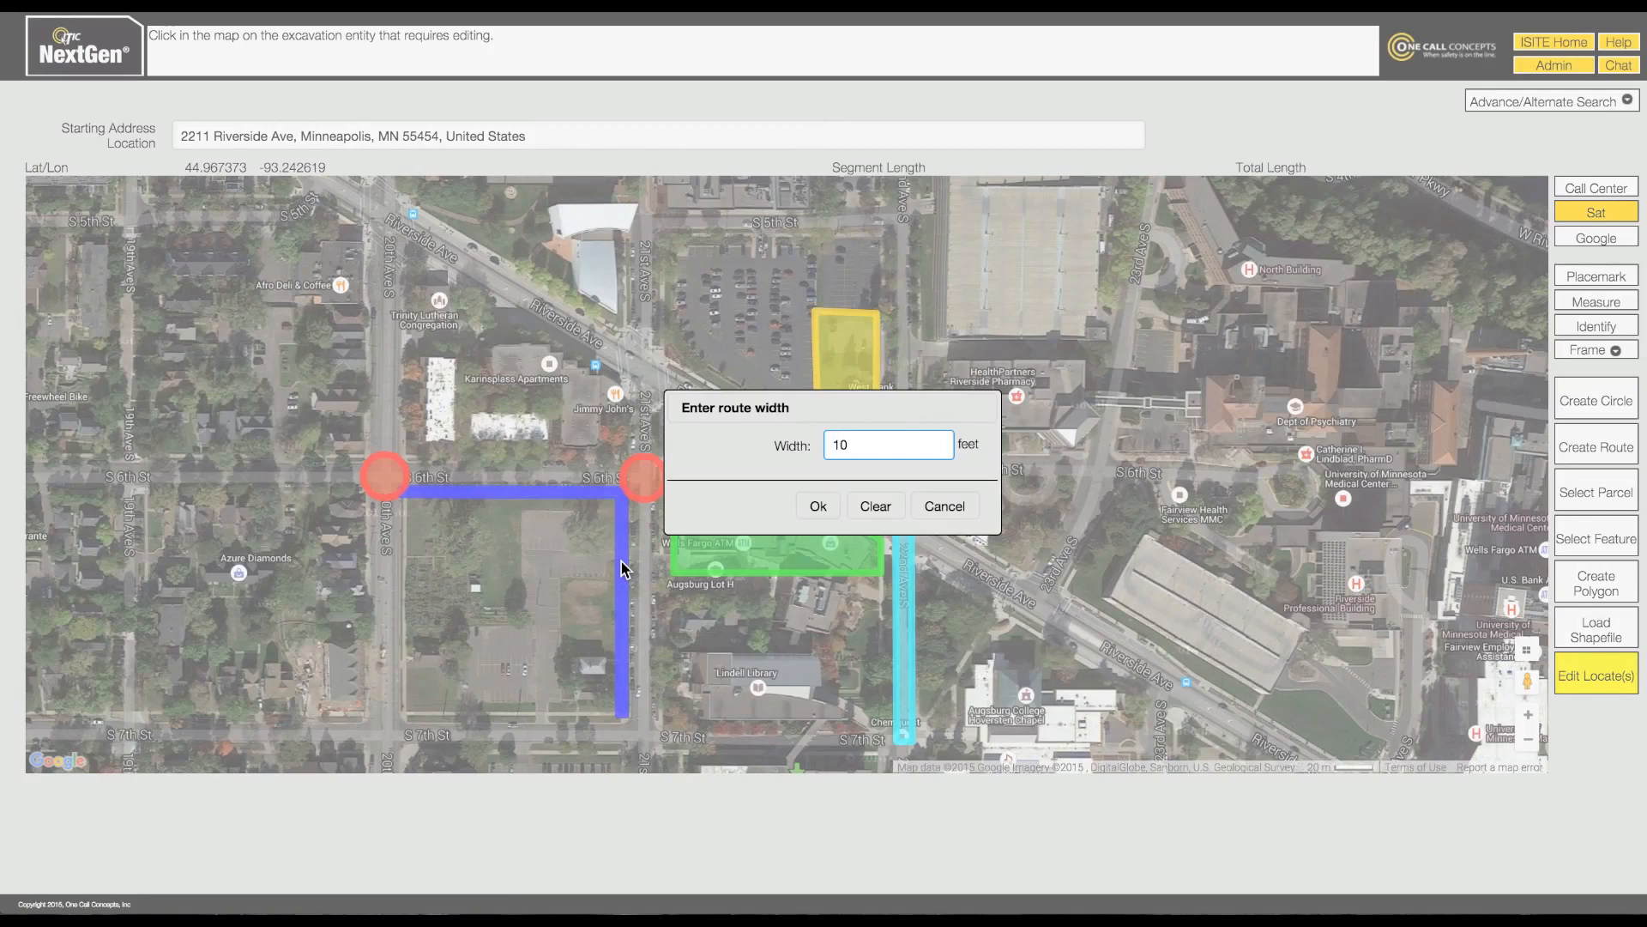
pyautogui.press('BackSpace')
pyautogui.click(818, 505)
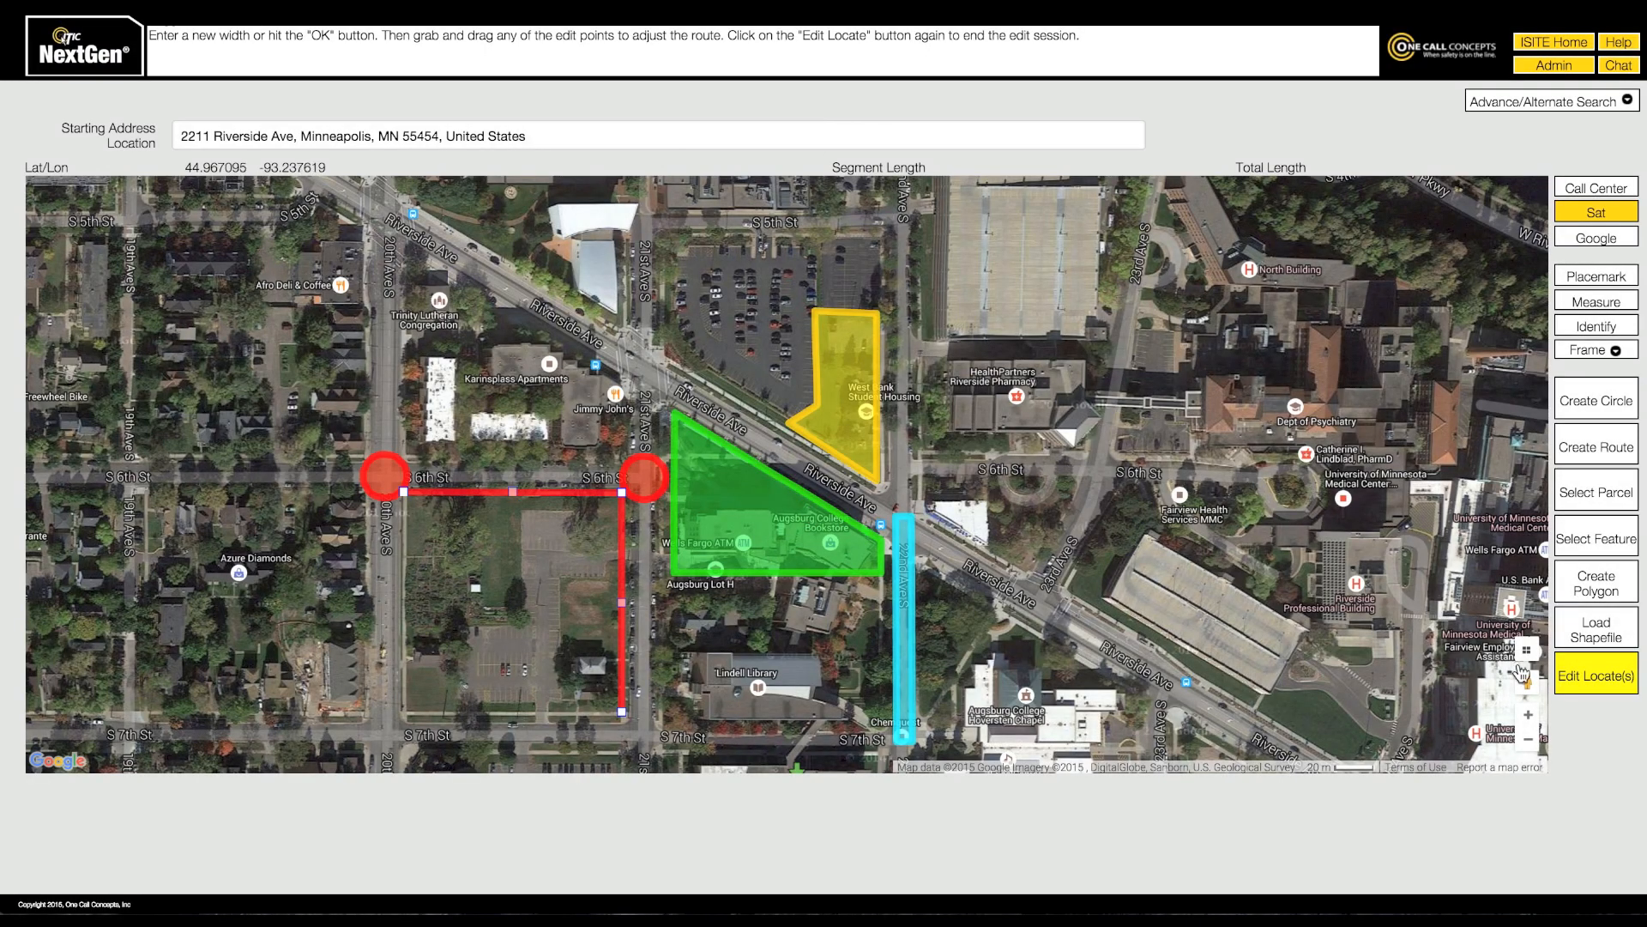
pyautogui.click(1570, 683)
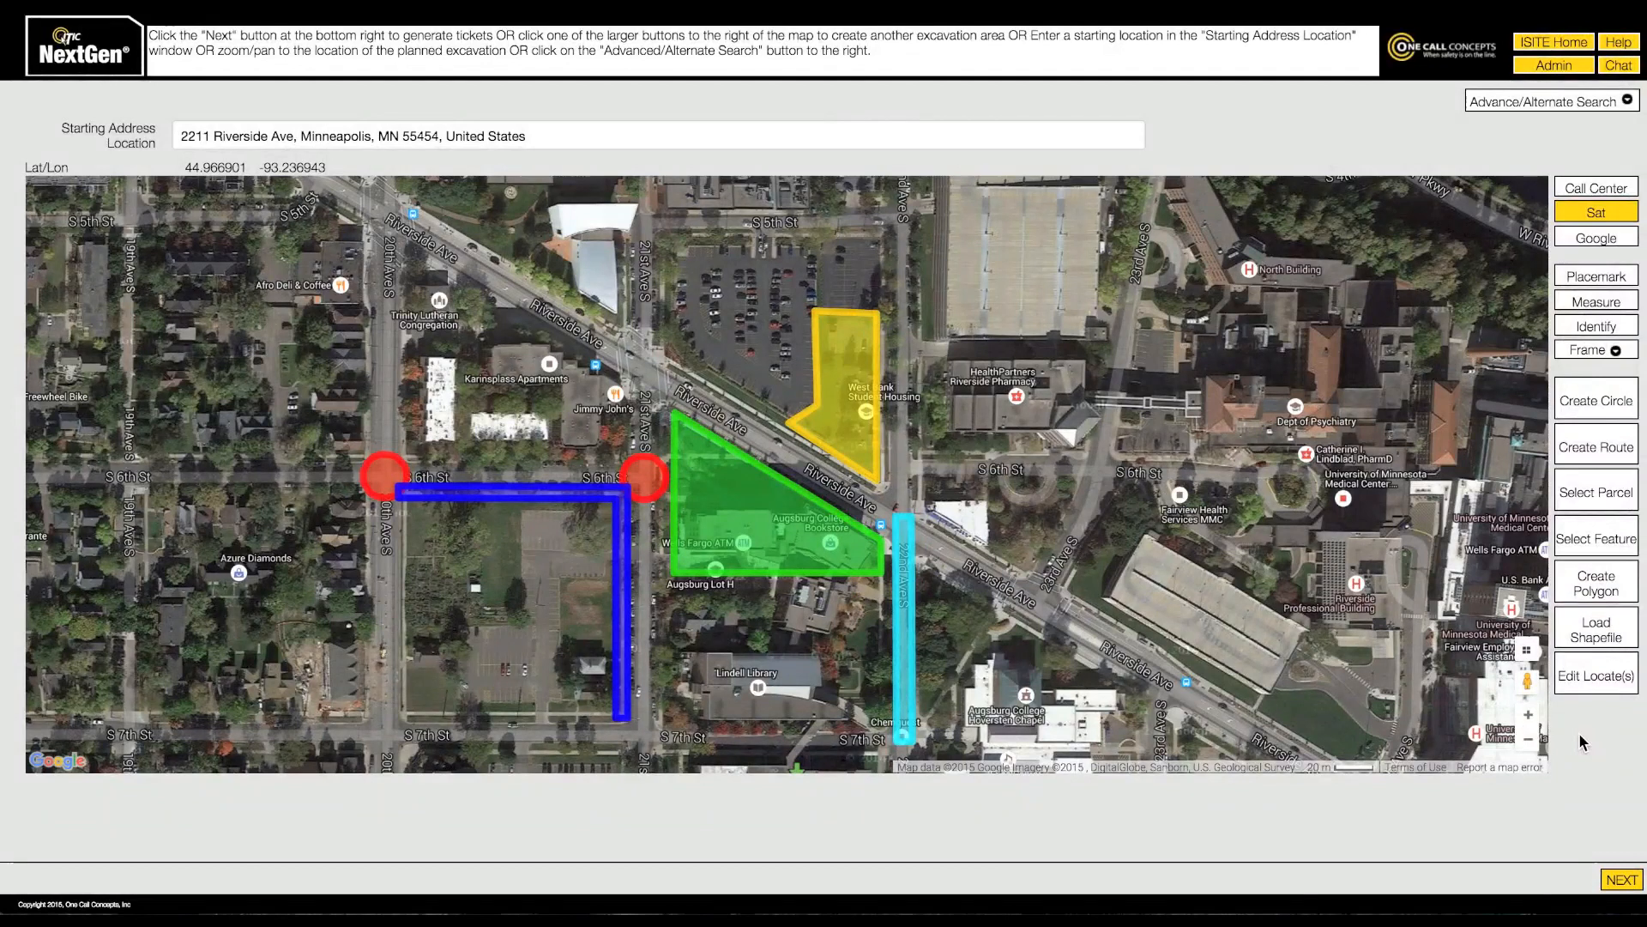
# Delete the excavation polygon around West Bank Student Housing
pyautogui.click(1587, 682)
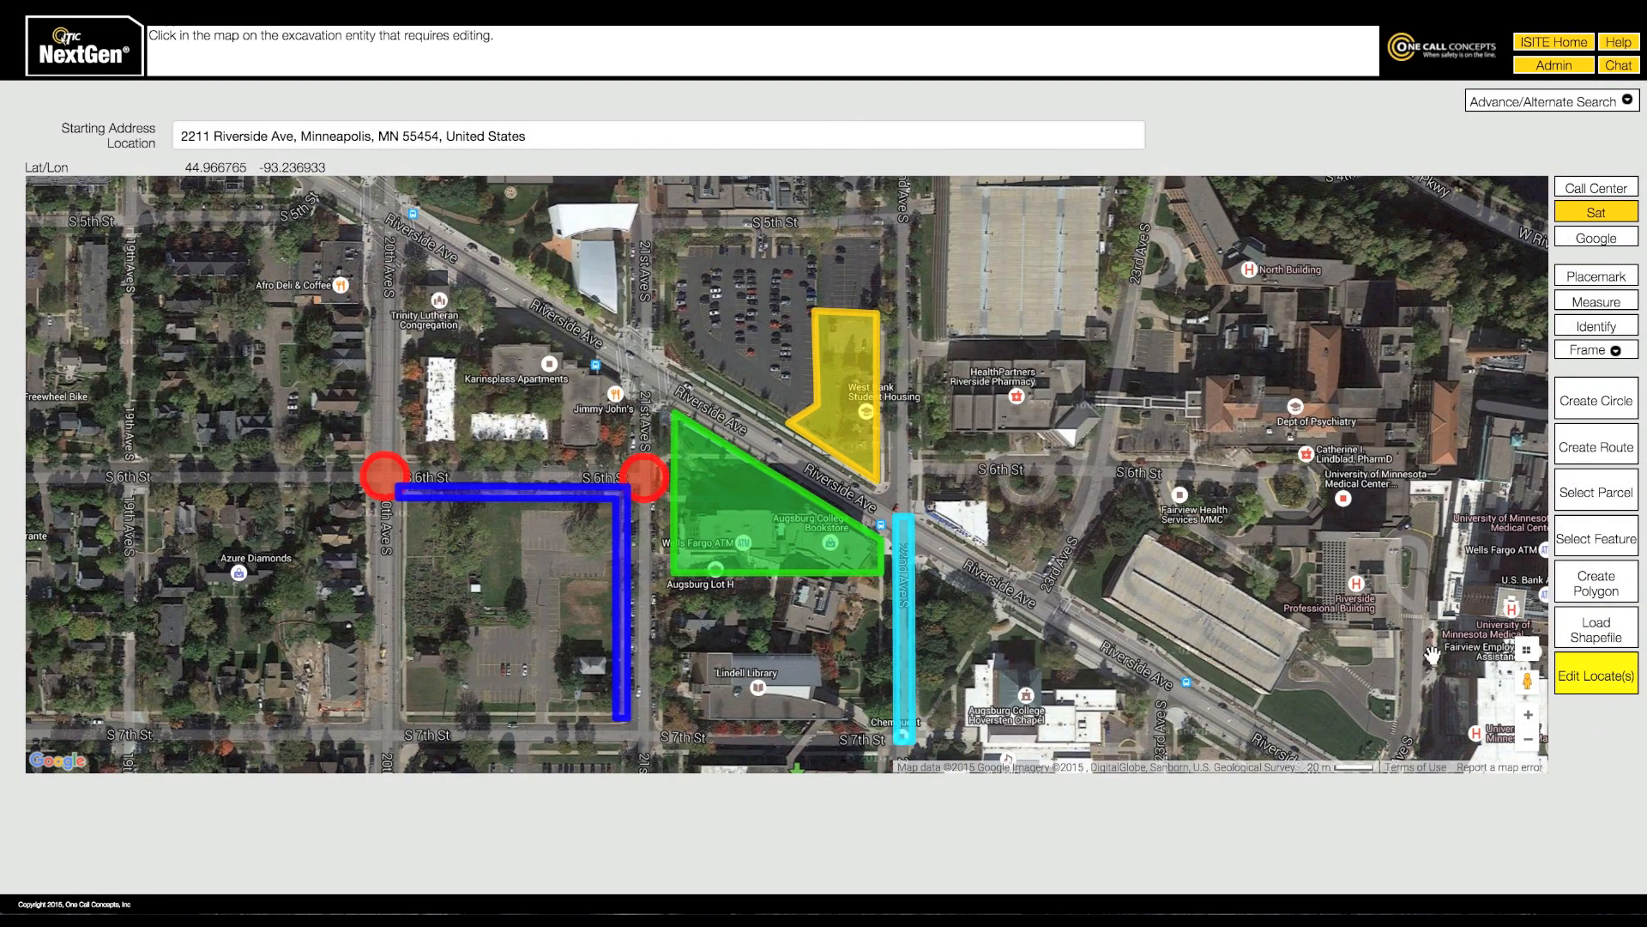
pyautogui.click(833, 400)
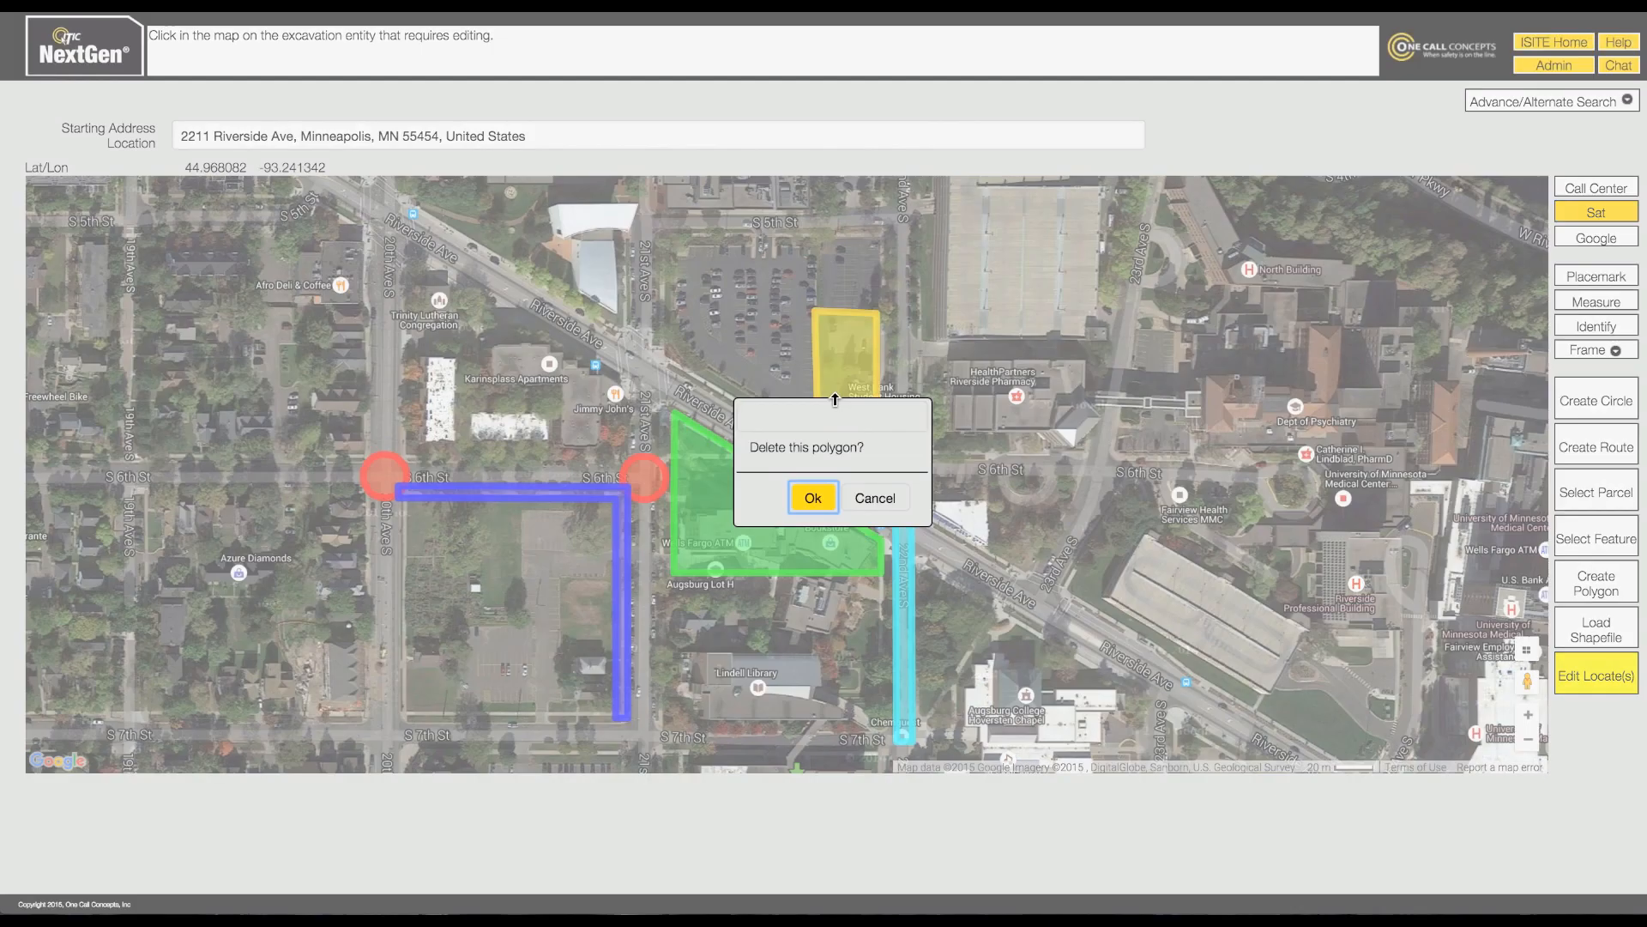
pyautogui.click(813, 497)
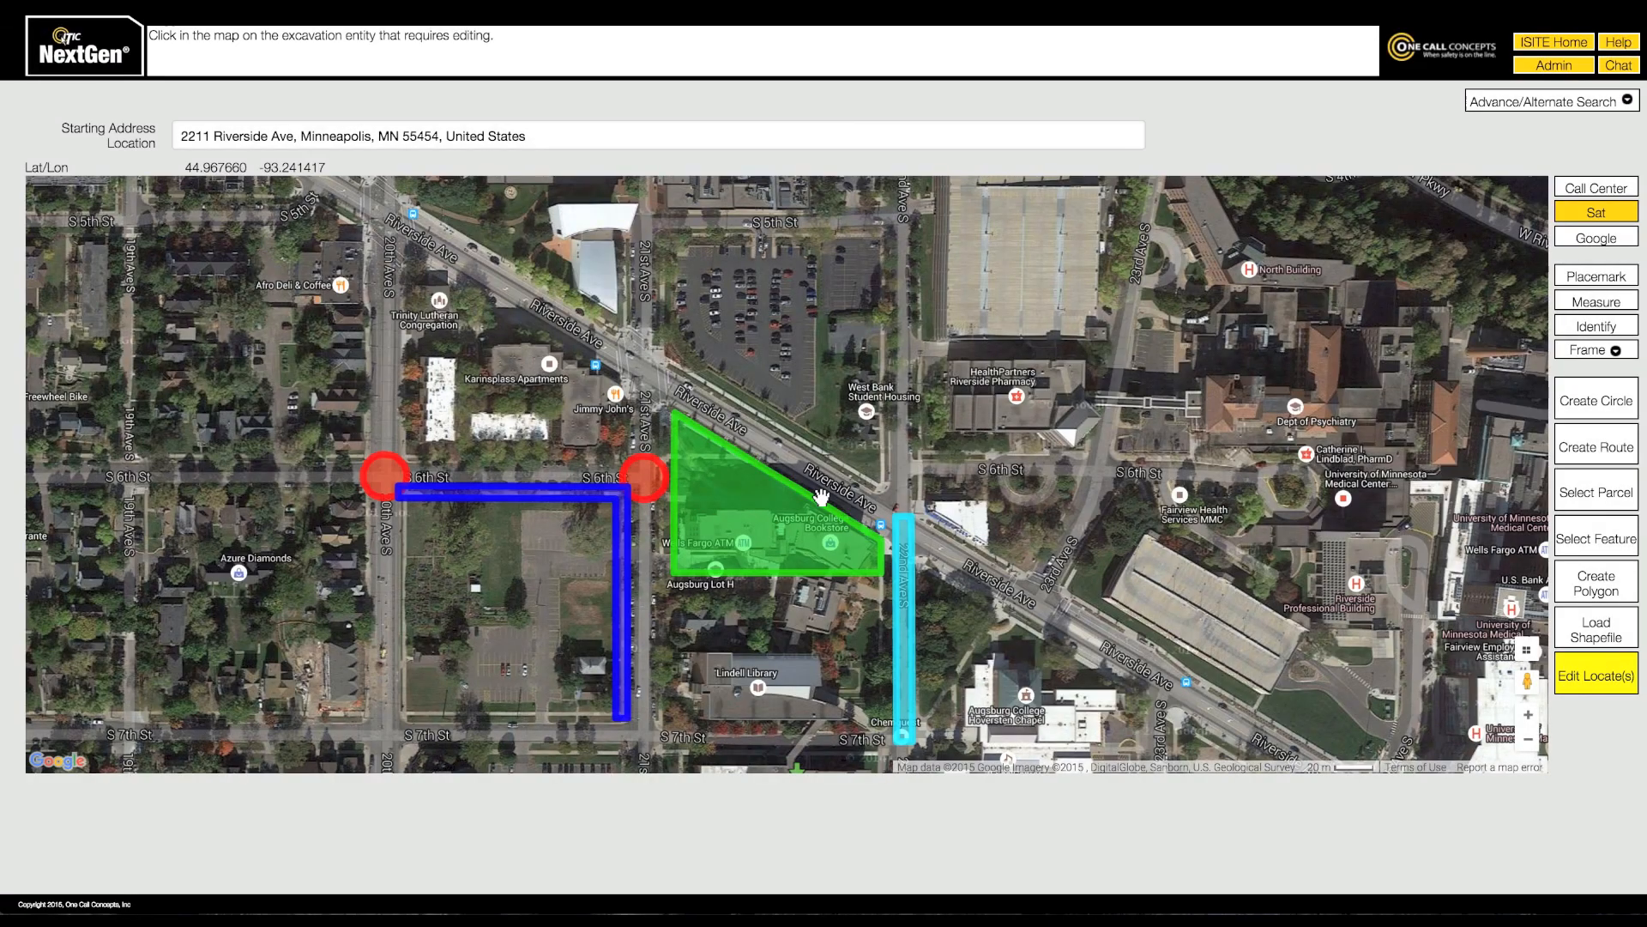
# Delete the excavation circle at the intersection of 20th Ave S and S 6th St, and end the edit session
pyautogui.click(383, 473)
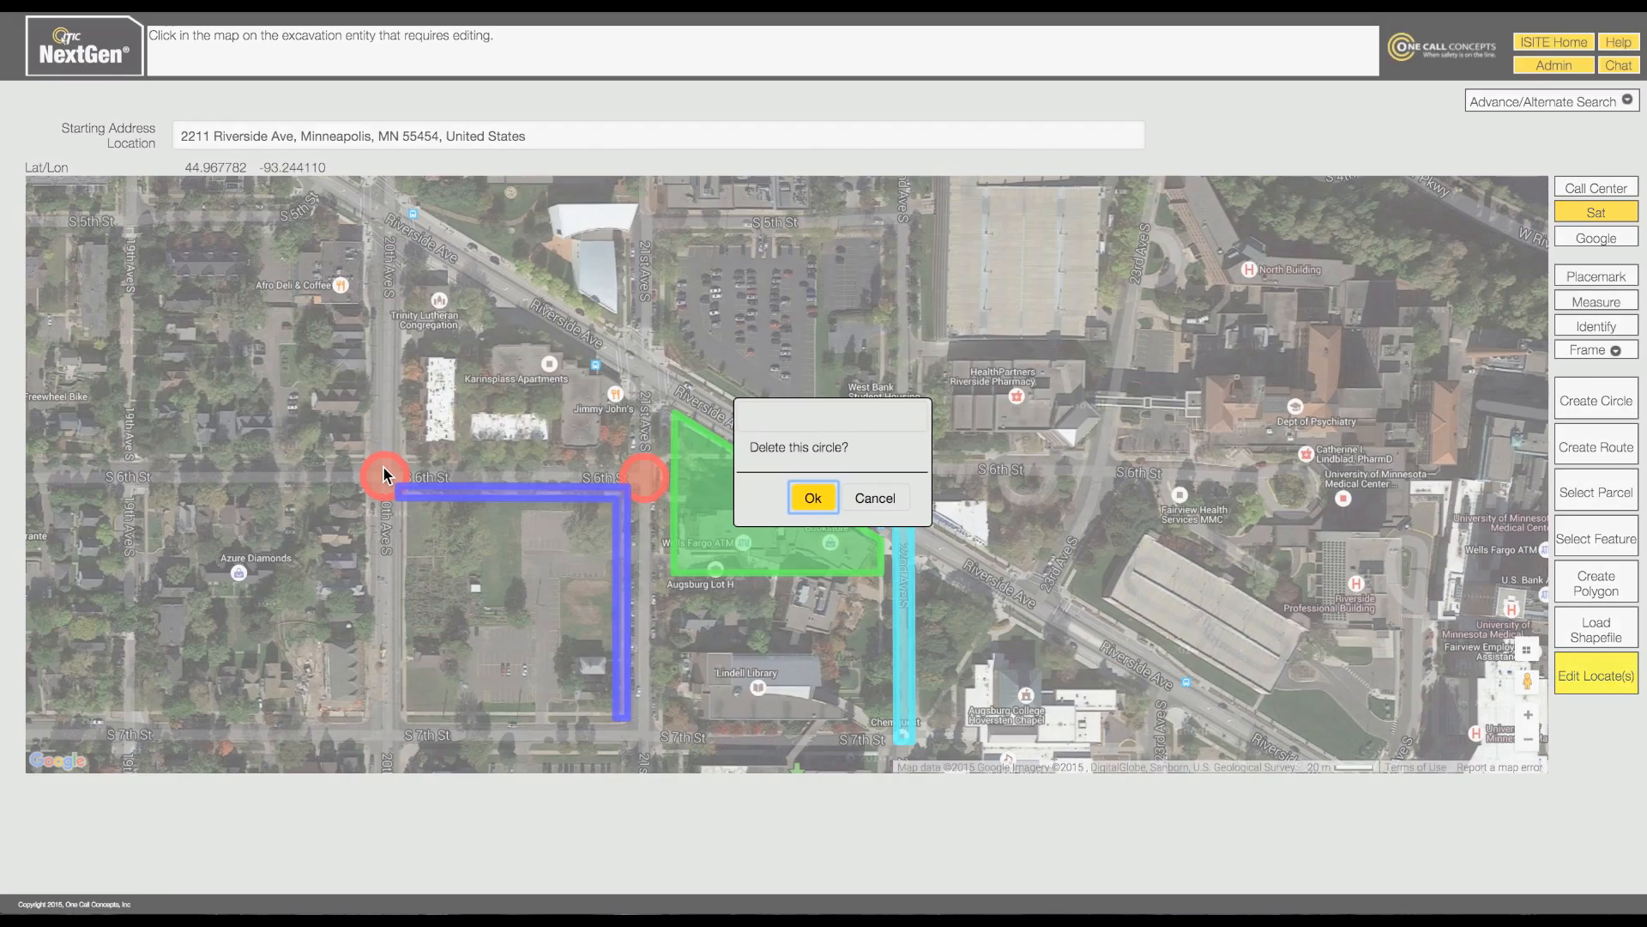
pyautogui.click(813, 497)
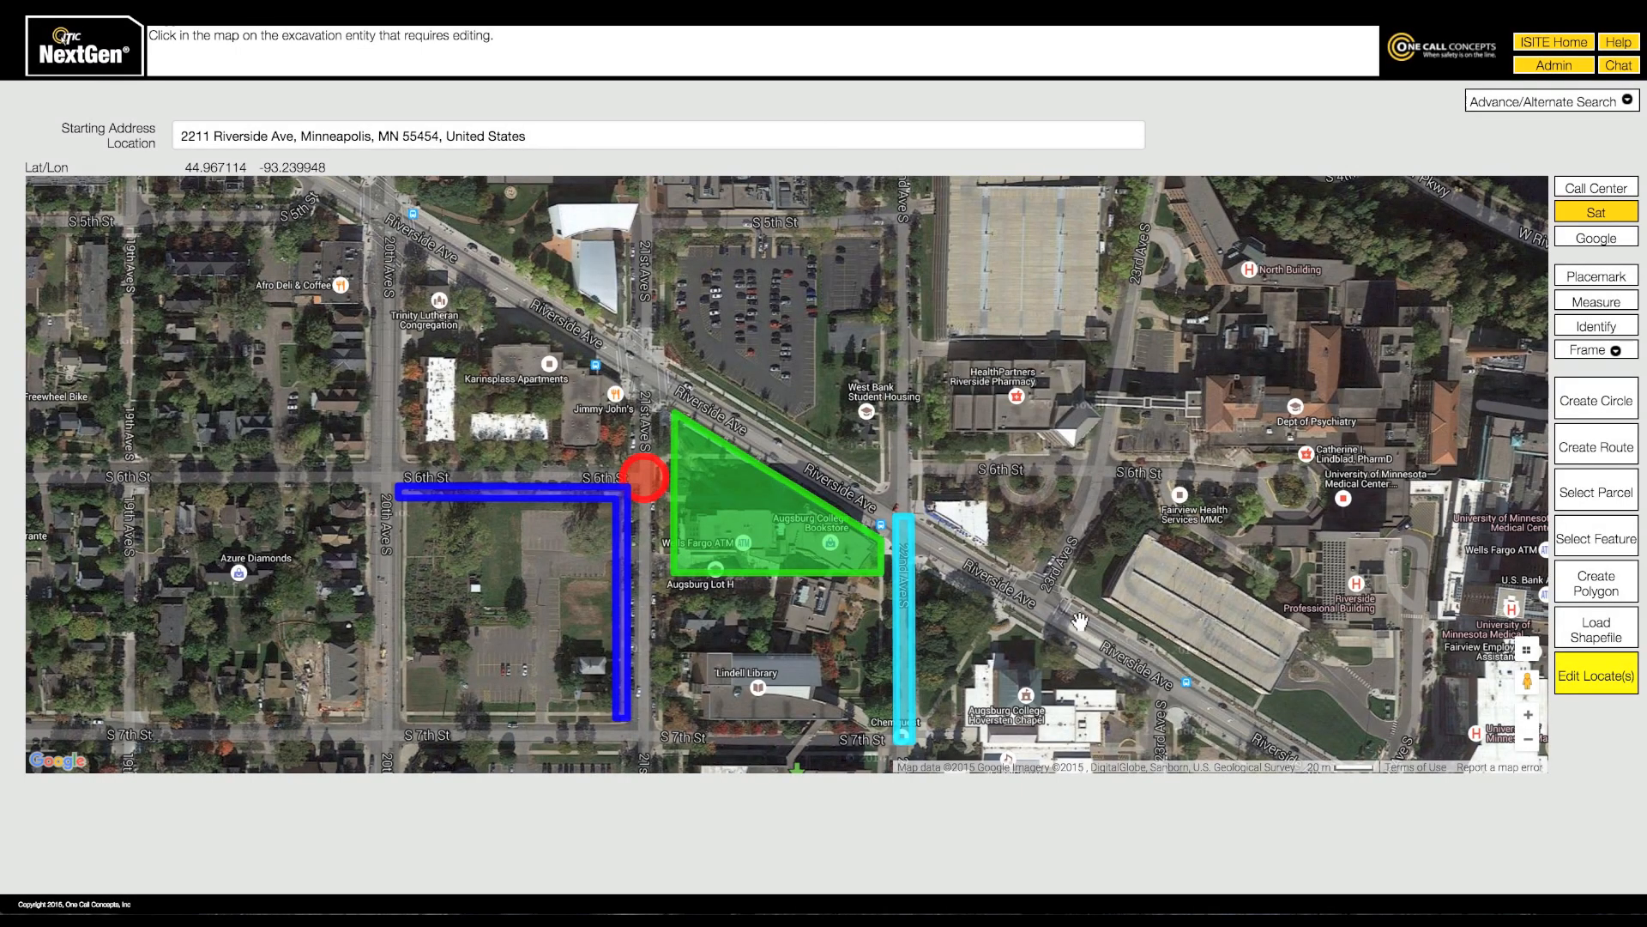
pyautogui.click(1622, 678)
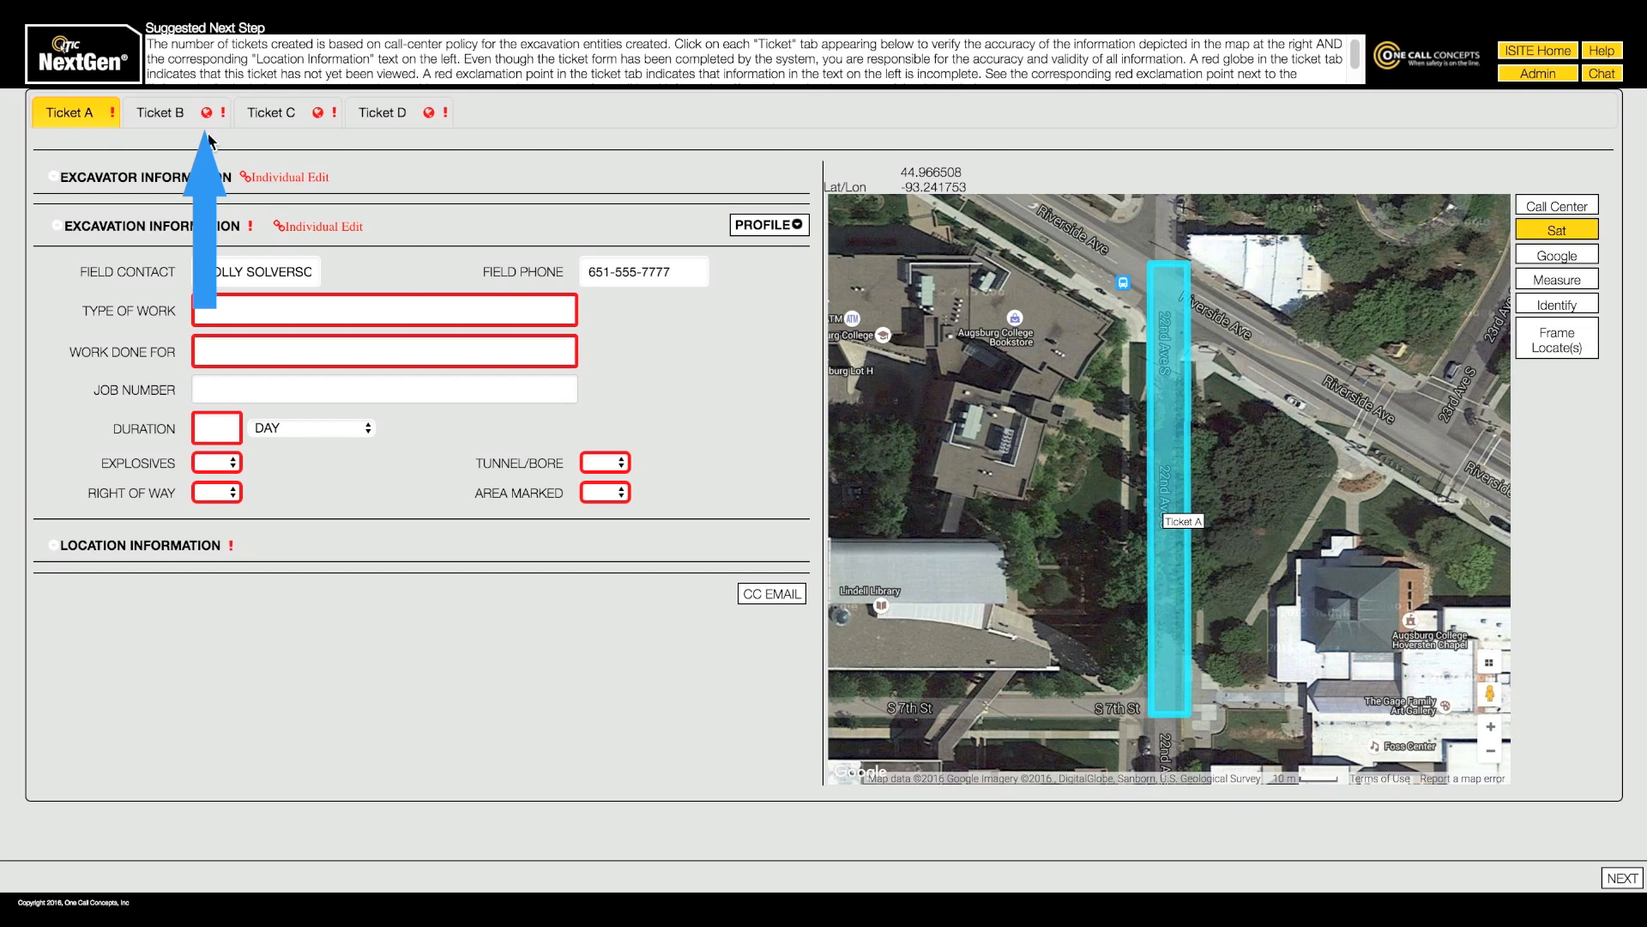
# Switch the Excavation Information to group edit and enter North Central Positronics as Work Done For
pyautogui.click(312, 224)
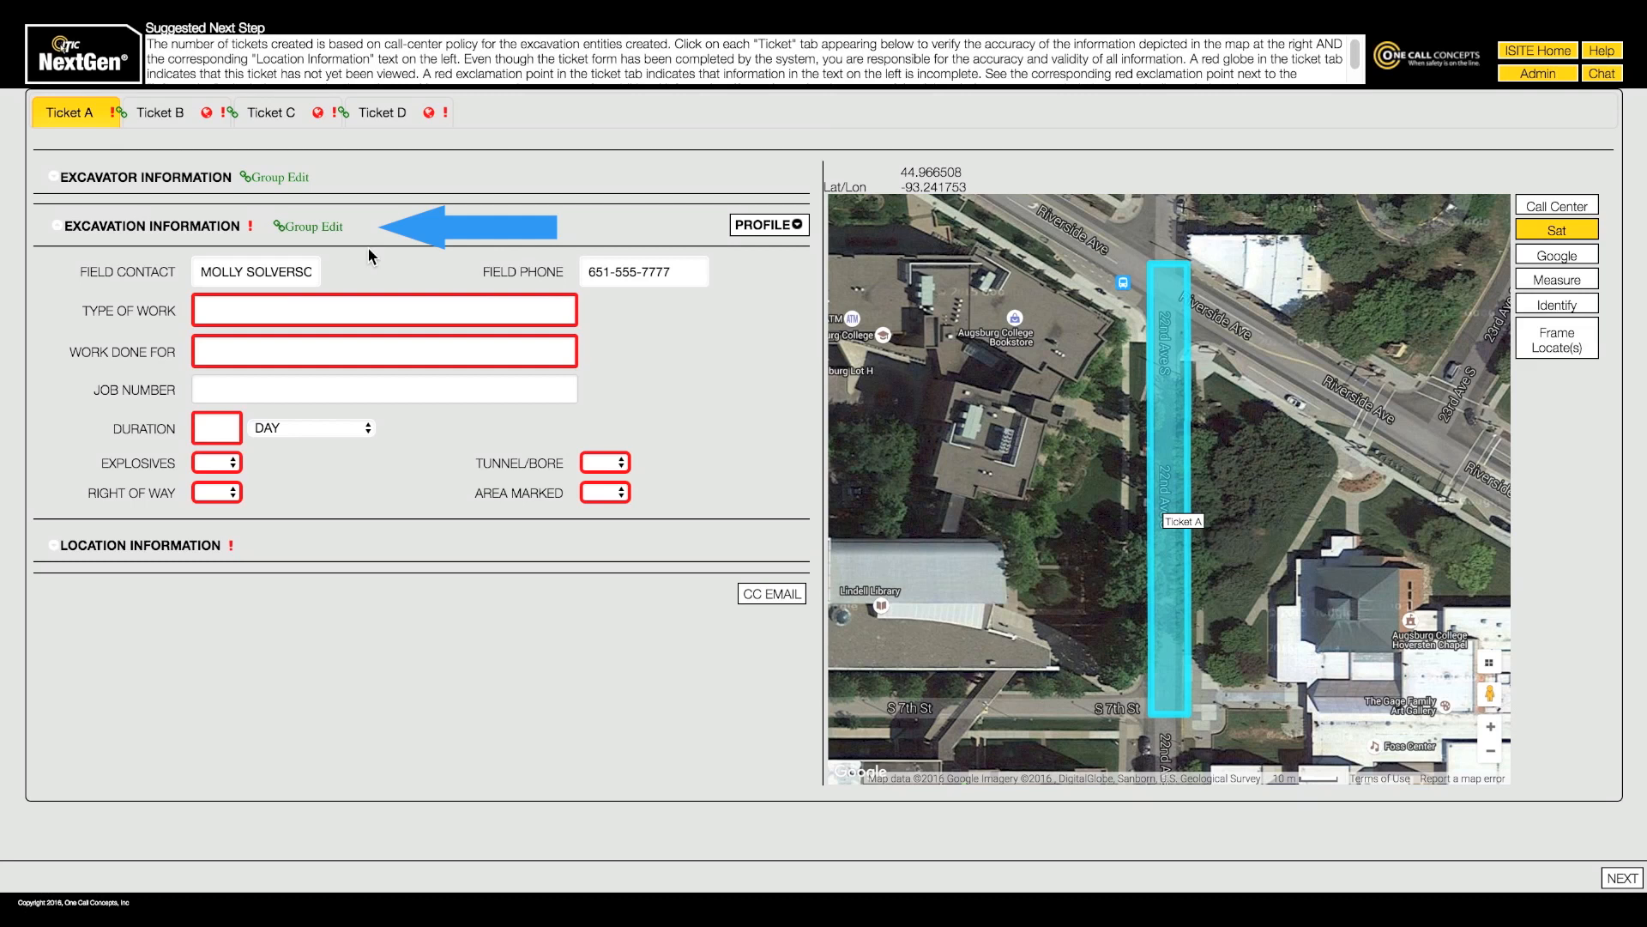
pyautogui.click(340, 350)
pyautogui.write('North Central Positronics')
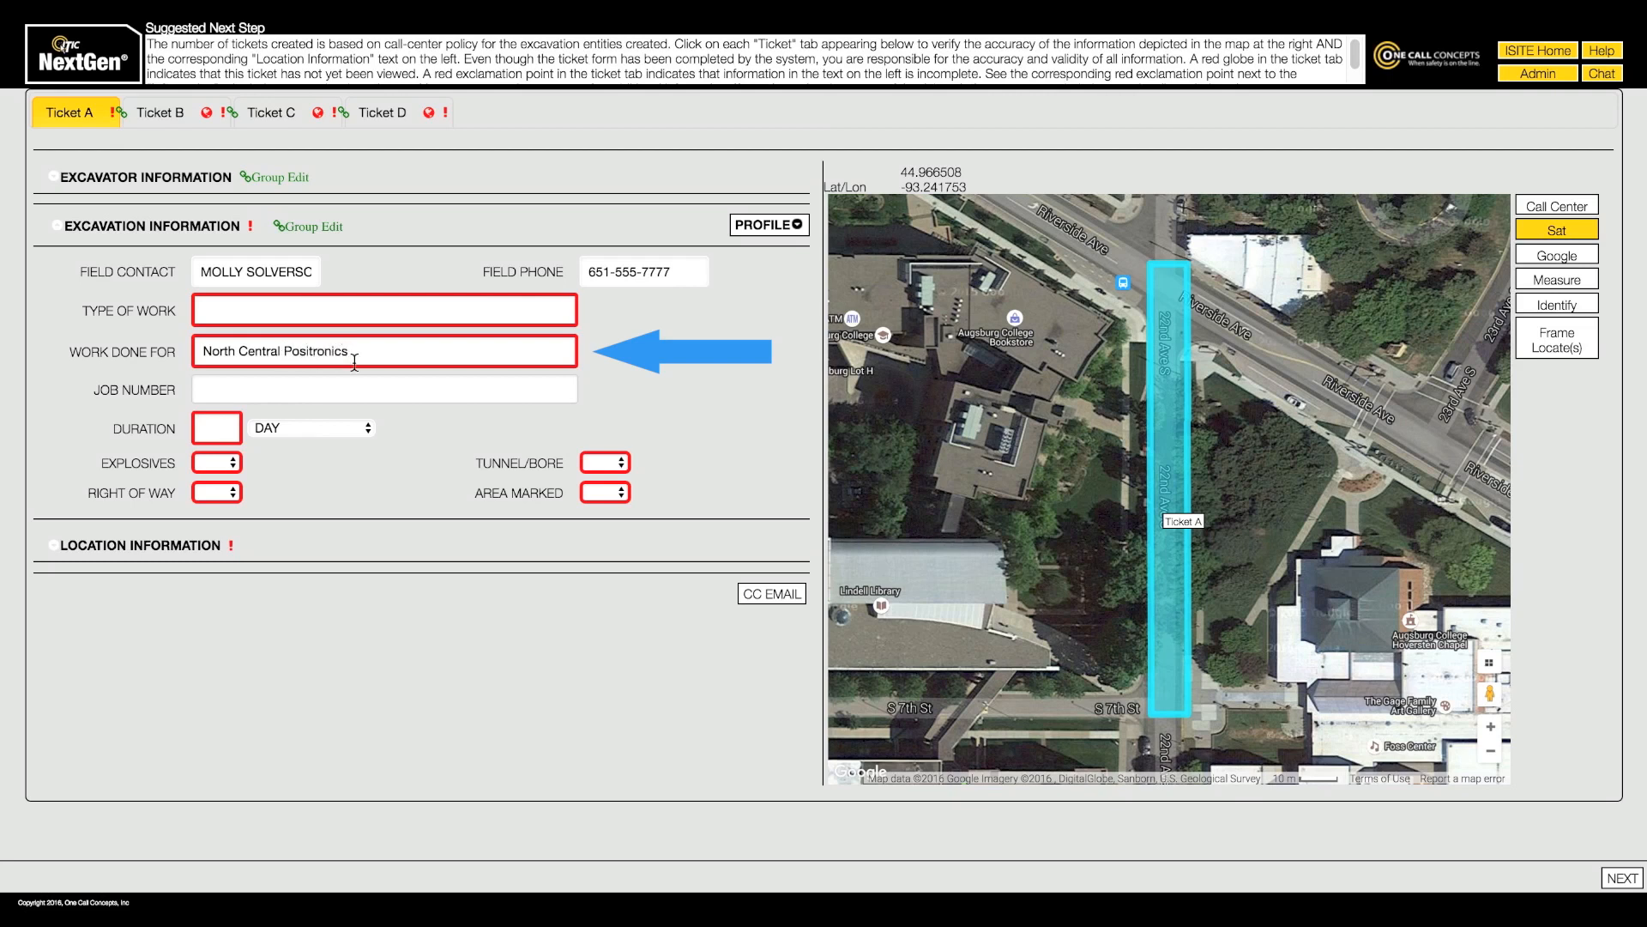
# Set Explosives, Tunnel/Bore and Area Marked to N for all tickets in the group
pyautogui.click(215, 460)
pyautogui.click(221, 497)
pyautogui.click(605, 457)
pyautogui.click(602, 495)
pyautogui.click(601, 491)
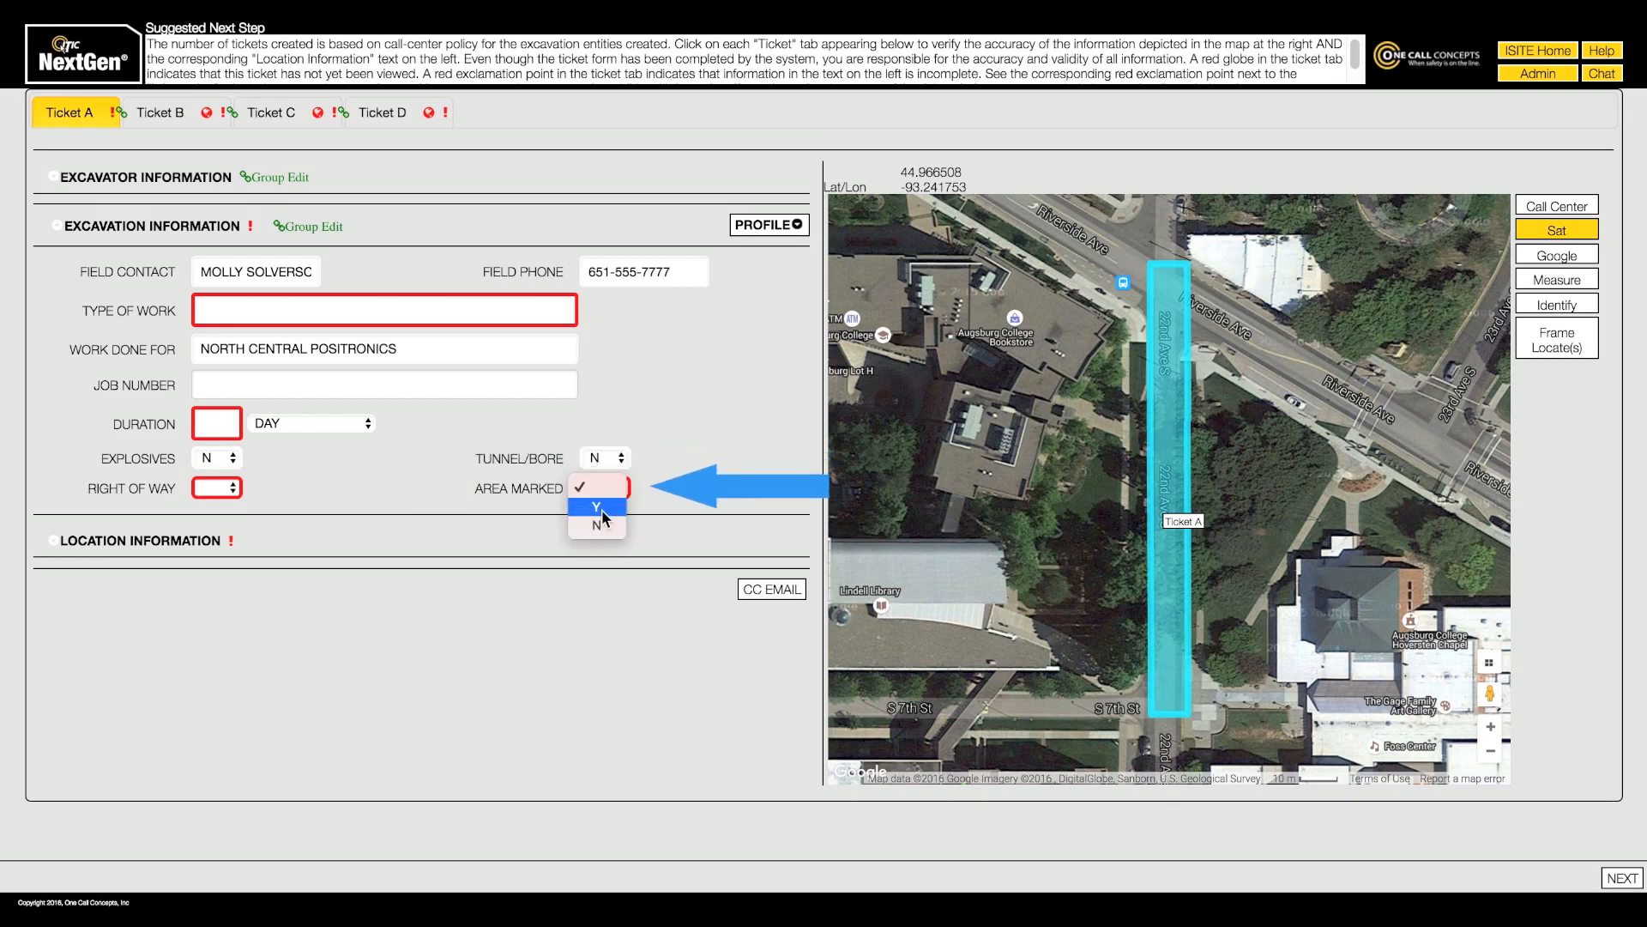
pyautogui.click(605, 529)
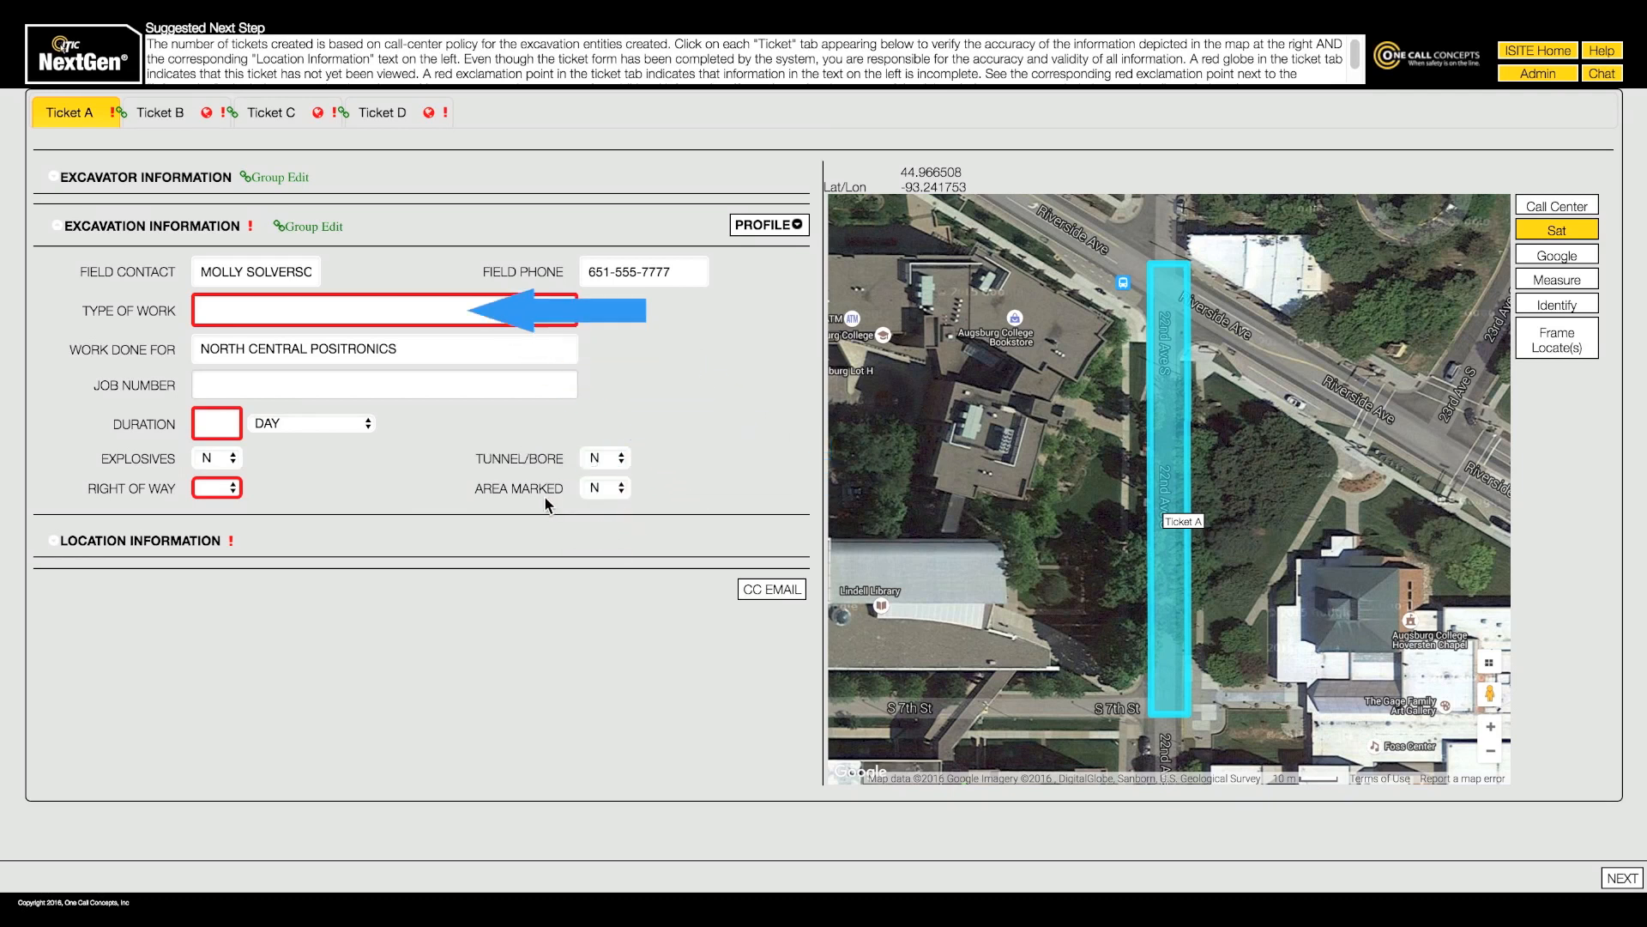
# Return the Excavation Information to individual edit and enter "Road repair" as Ticket A's Type of Work
pyautogui.click(313, 227)
pyautogui.click(354, 314)
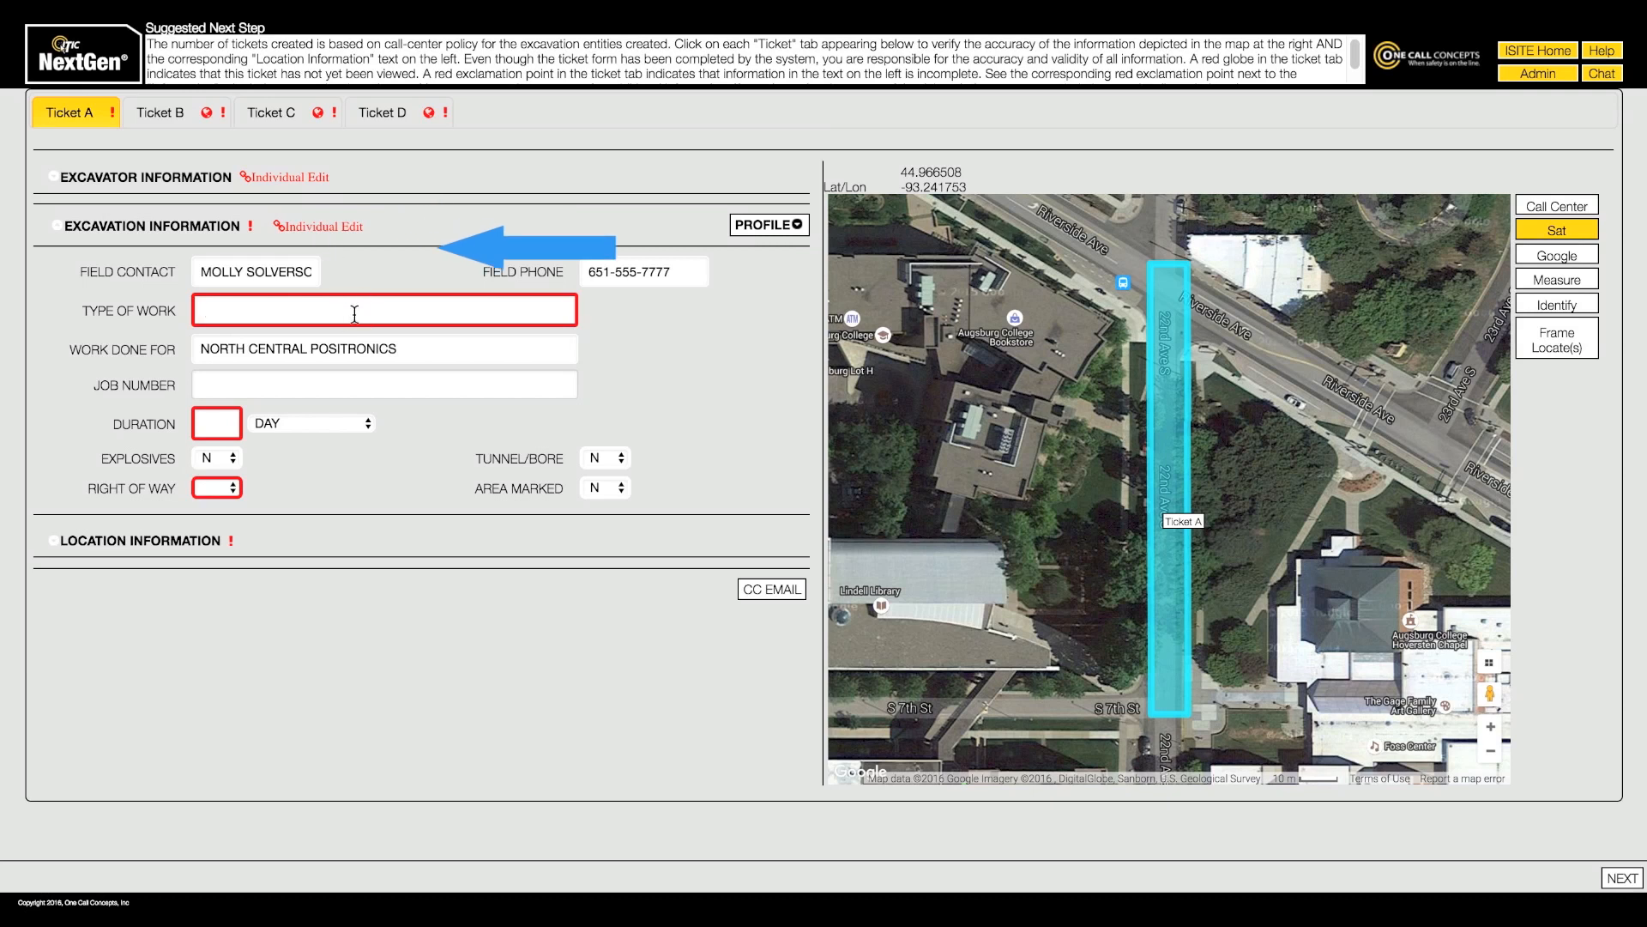
pyautogui.write('Road')
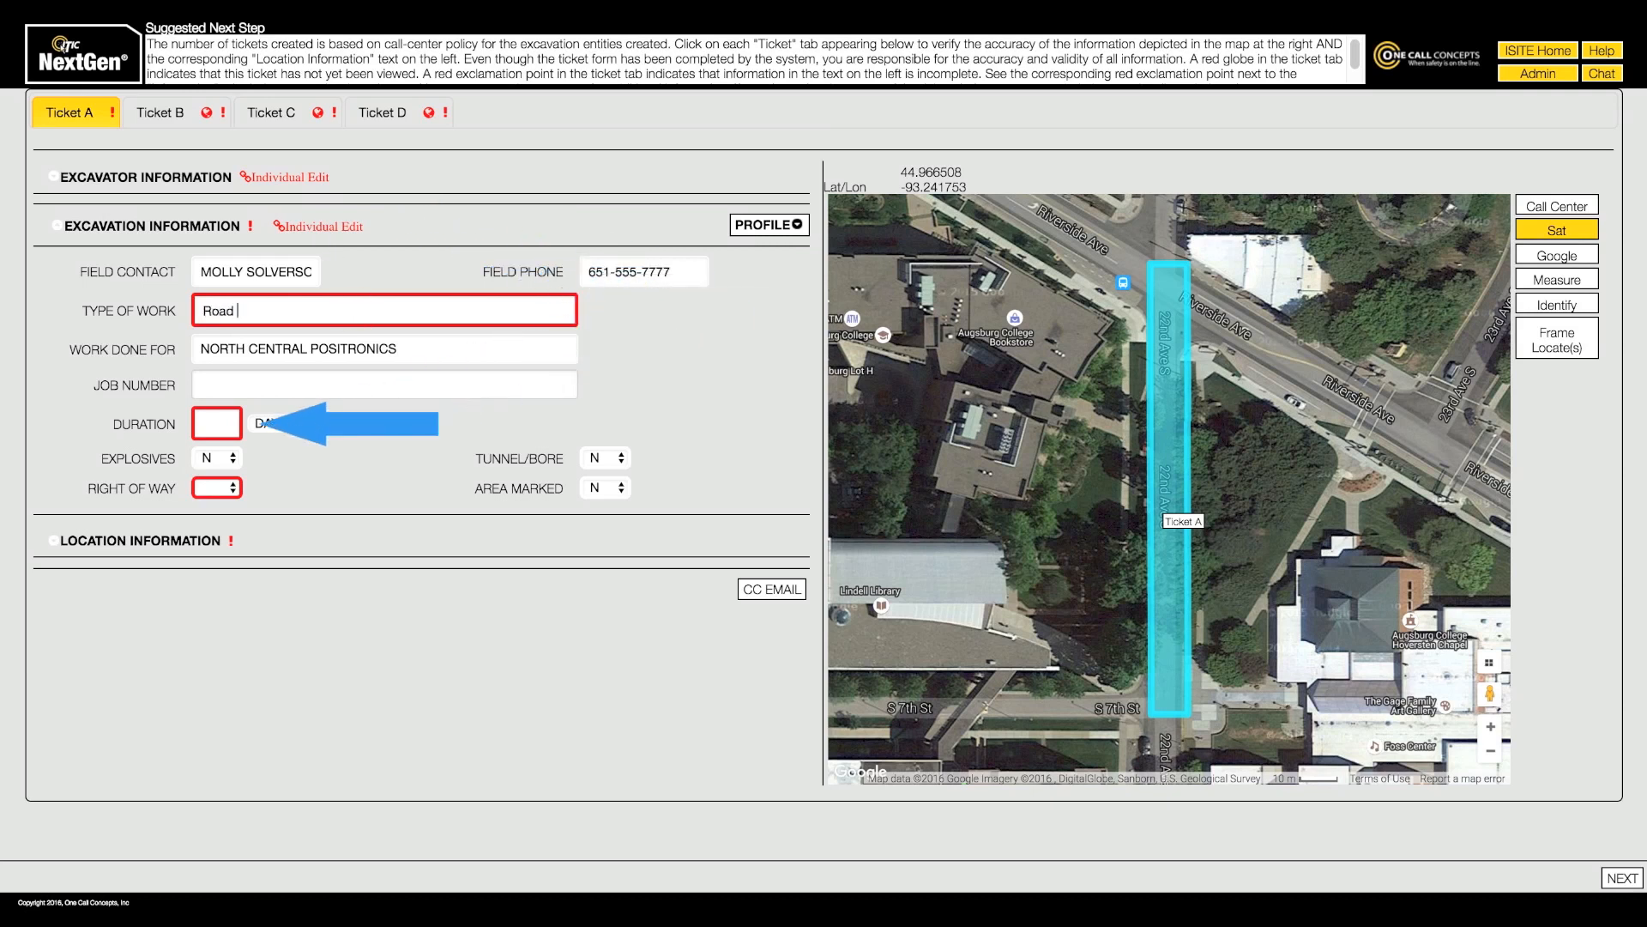
pyautogui.write(' repa')
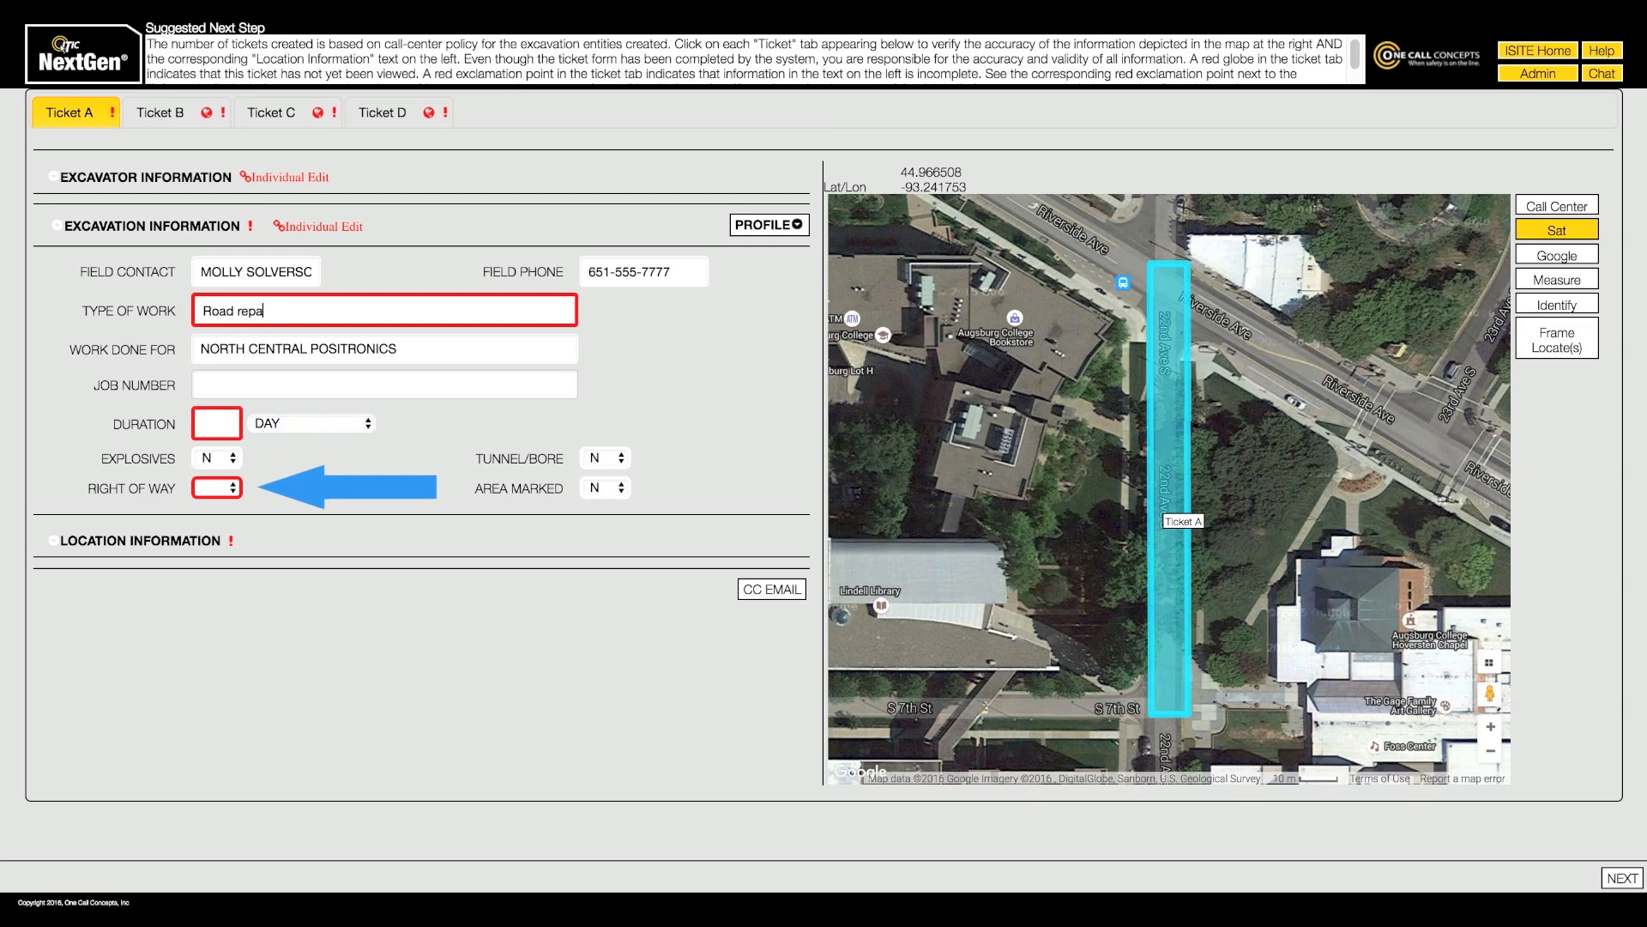
pyautogui.write('ir')
pyautogui.press('Tab')
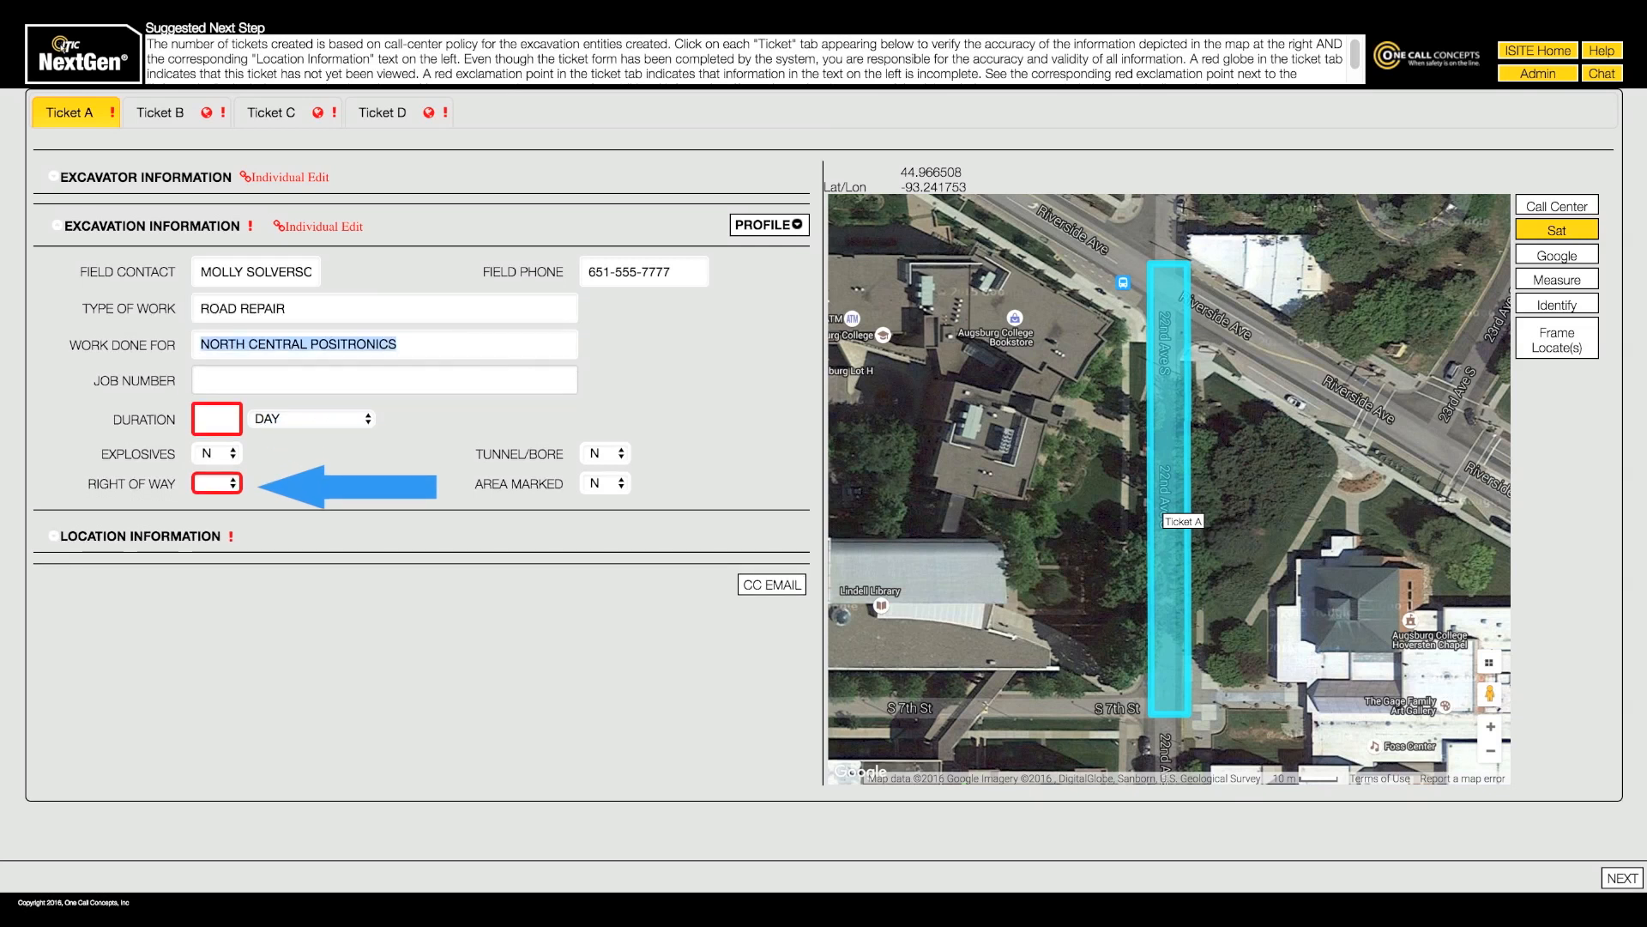
# Set Ticket A's Duration to 1 day and choose its Right of Way option
pyautogui.click(221, 419)
pyautogui.write('1')
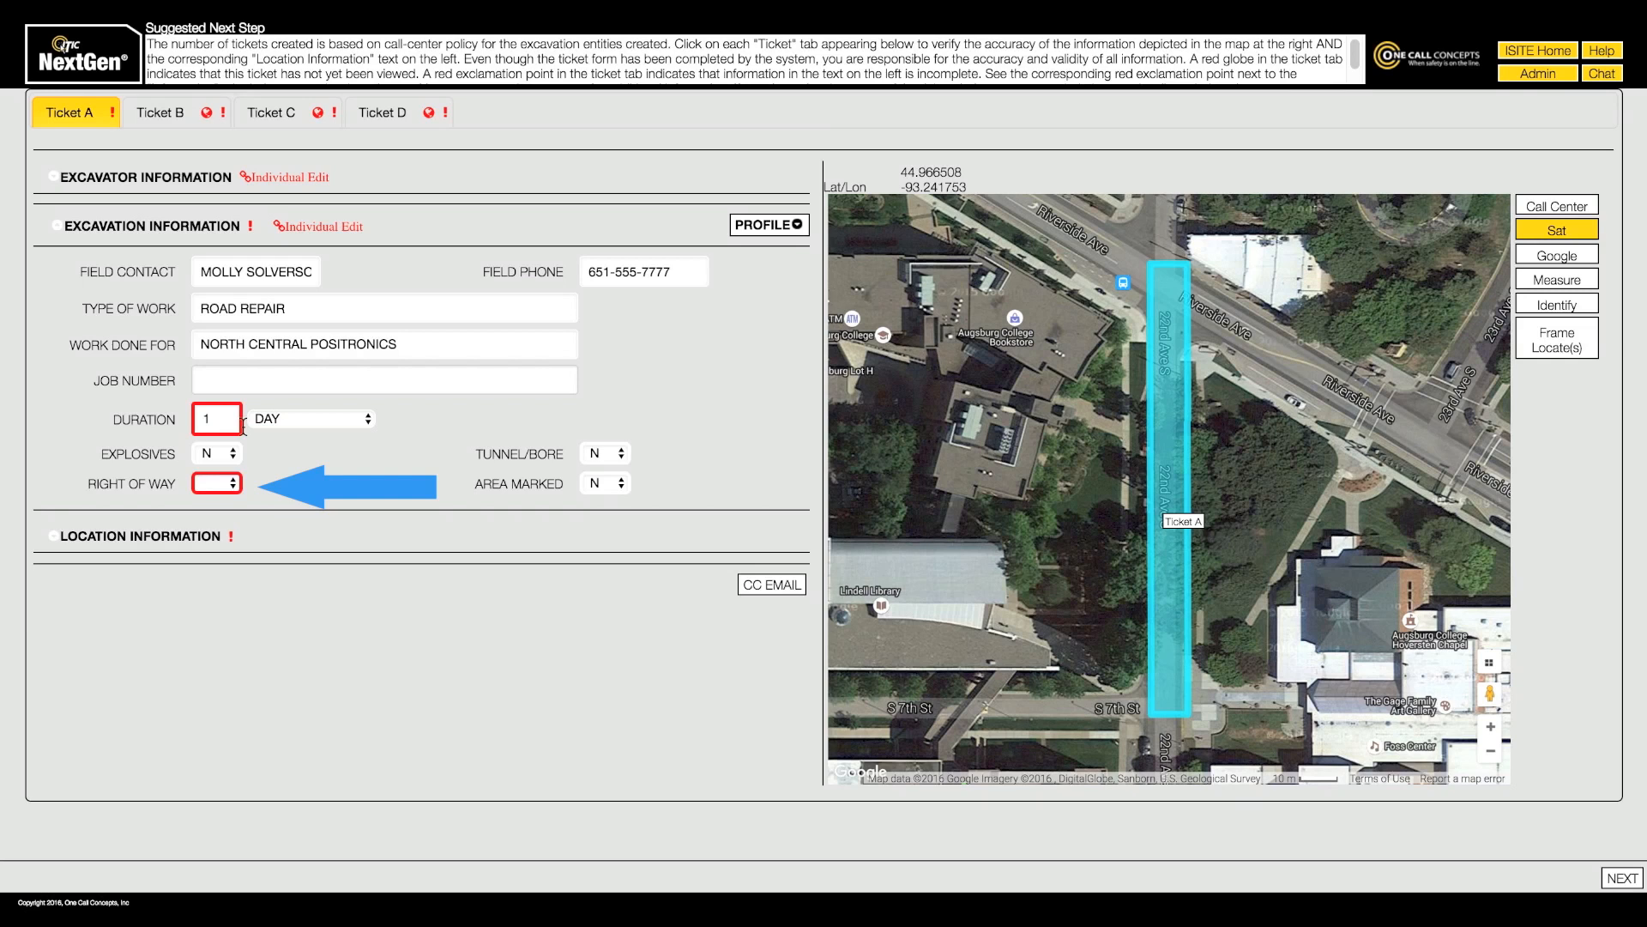
pyautogui.click(221, 485)
pyautogui.click(221, 498)
# Enter Ticket A's marking instructions: "Mark entire road right of way of 22nd ave from riverside ave going s to s 7th st"
pyautogui.click(133, 226)
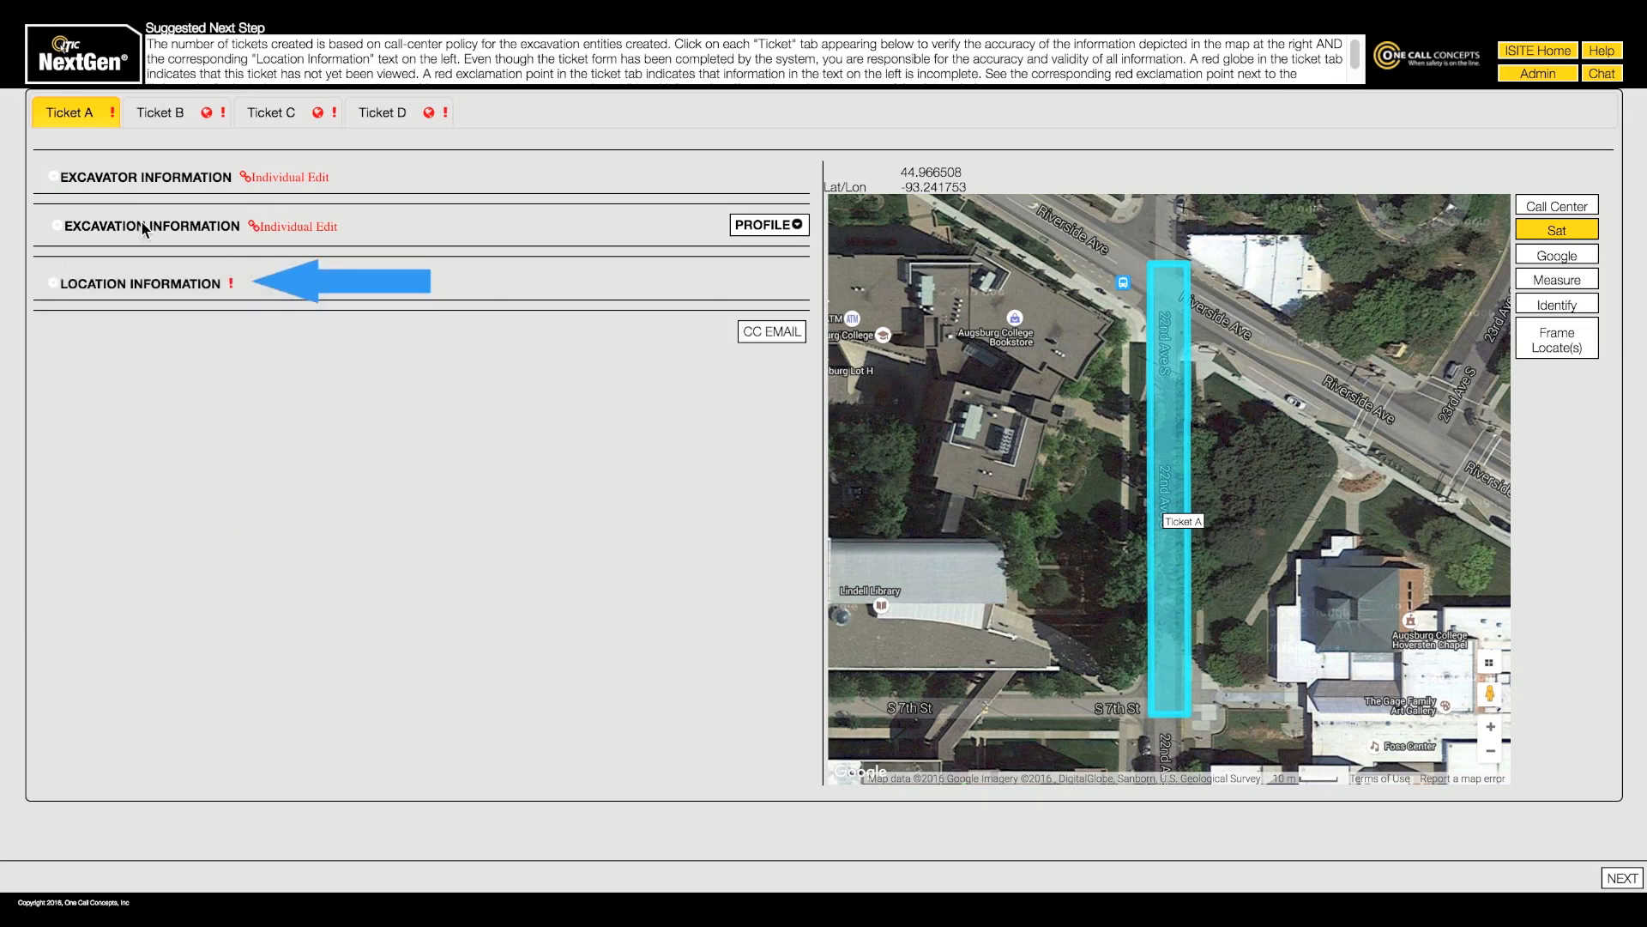
pyautogui.click(133, 295)
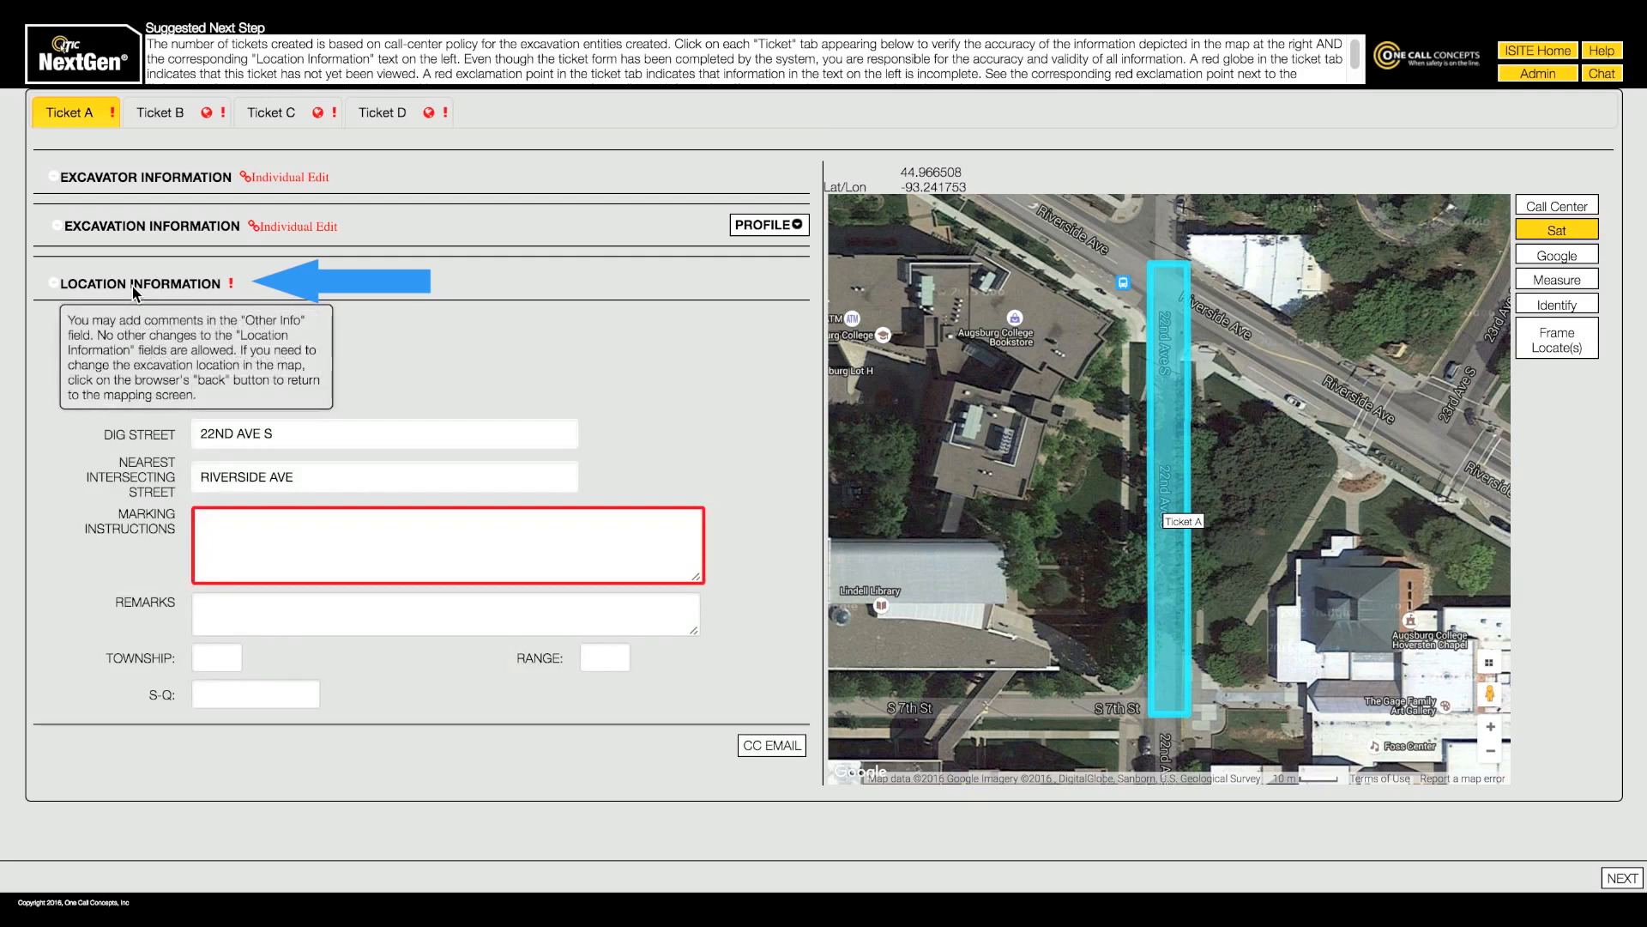
pyautogui.click(230, 518)
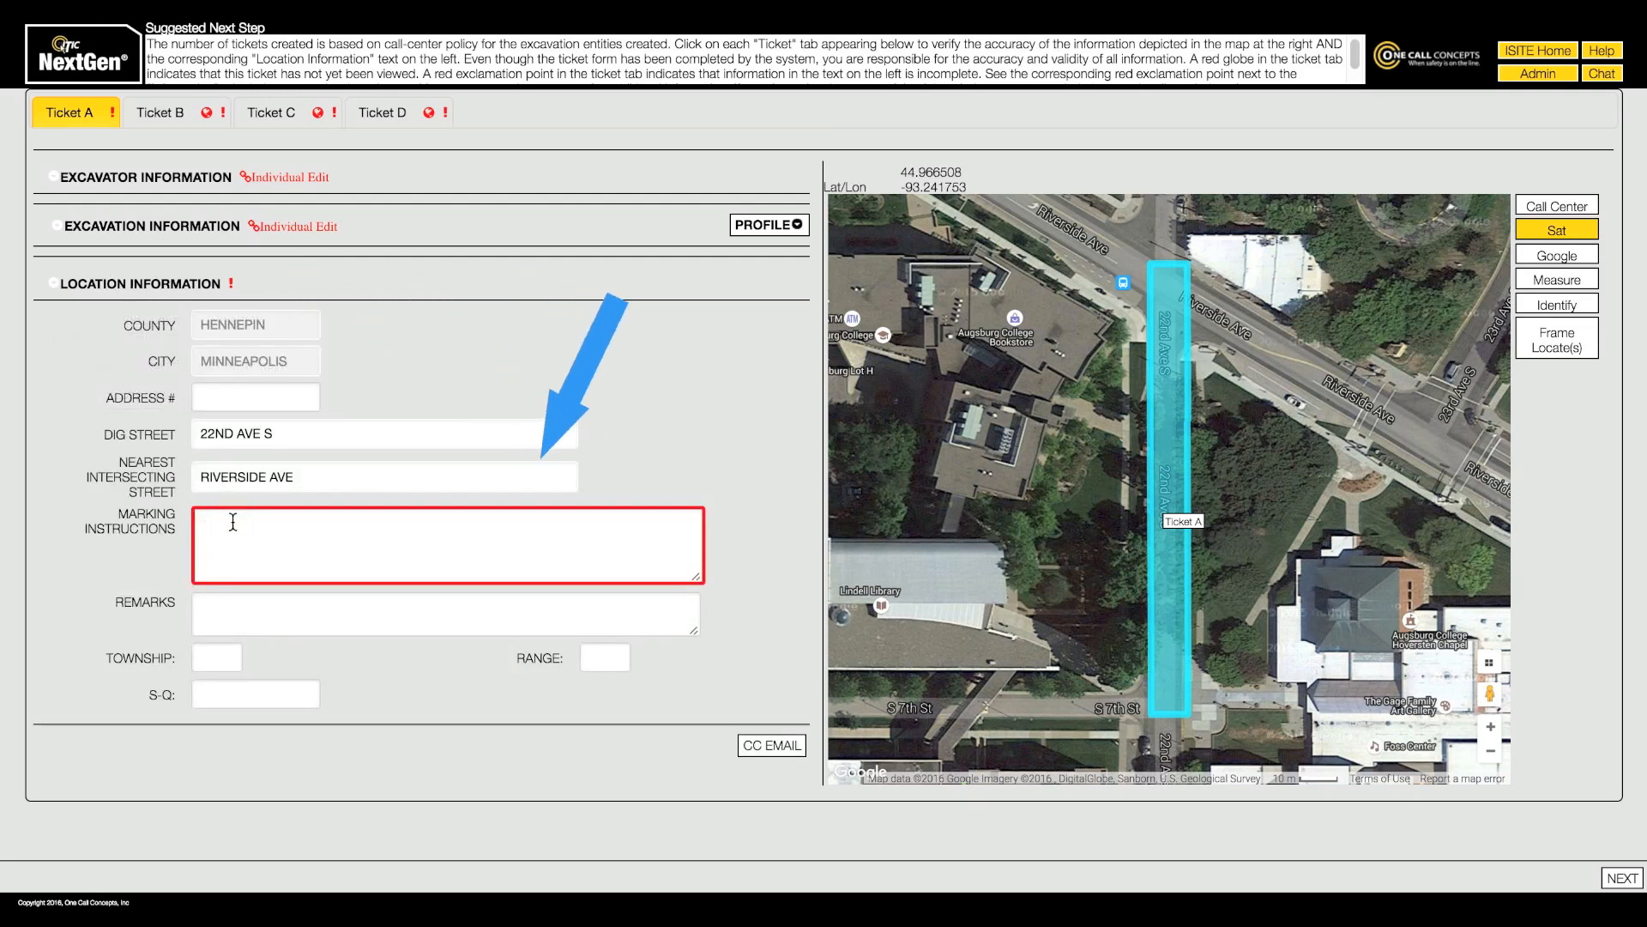
pyautogui.write('Mark entire road rig')
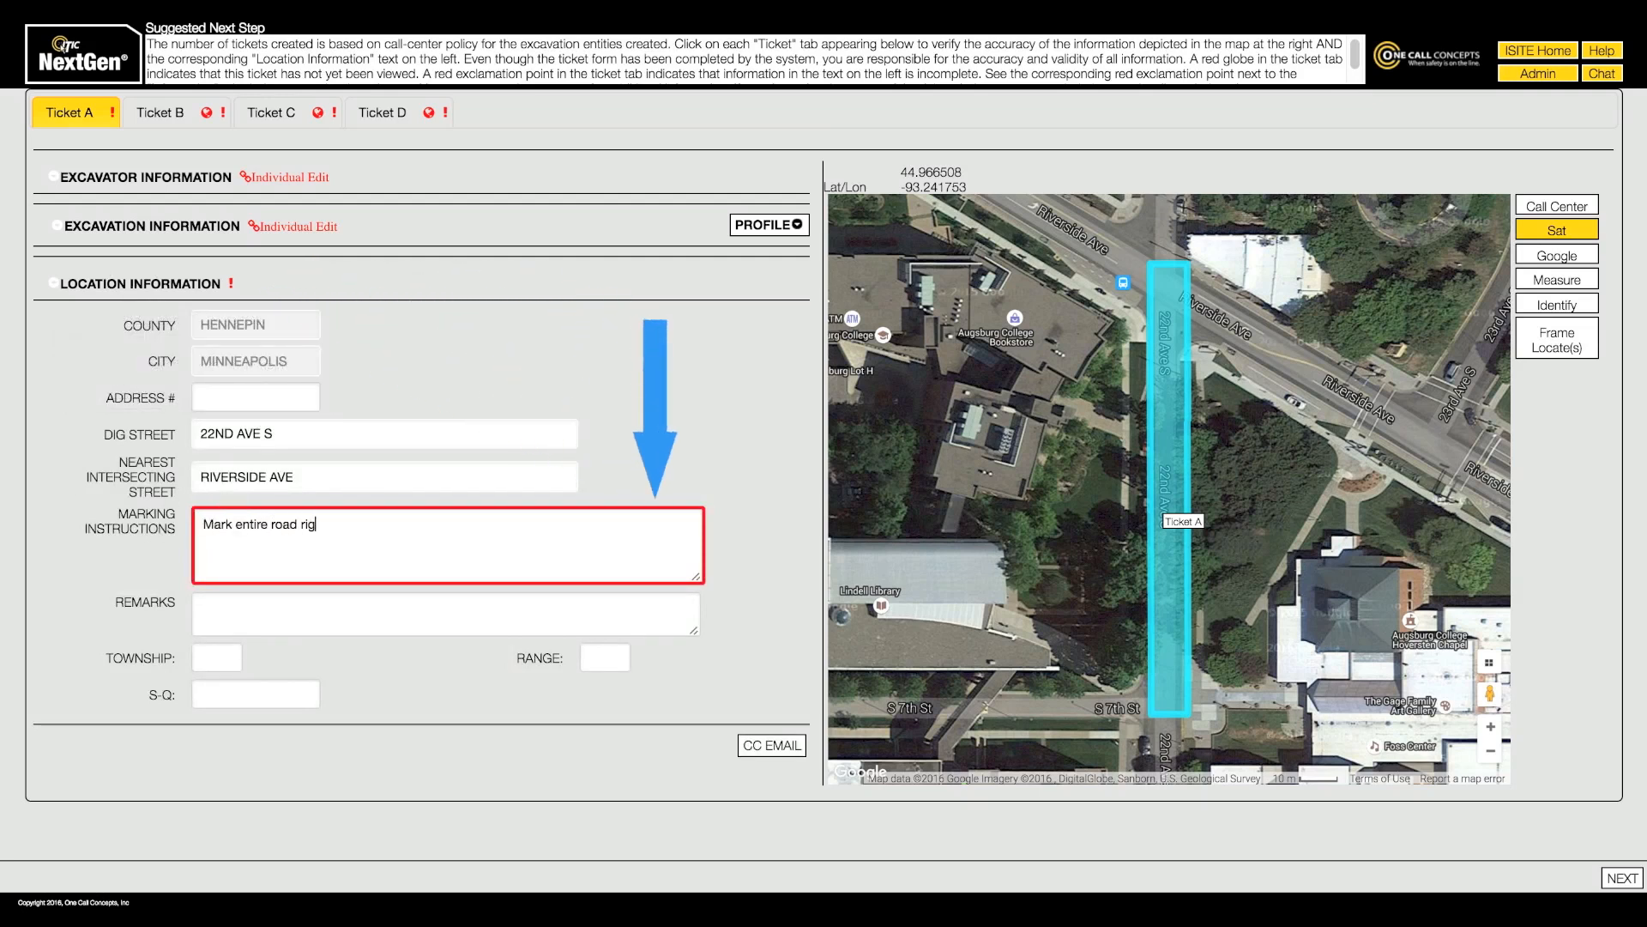
pyautogui.write('ht of way of 22nd ave from riverside ave going s to s 7th st')
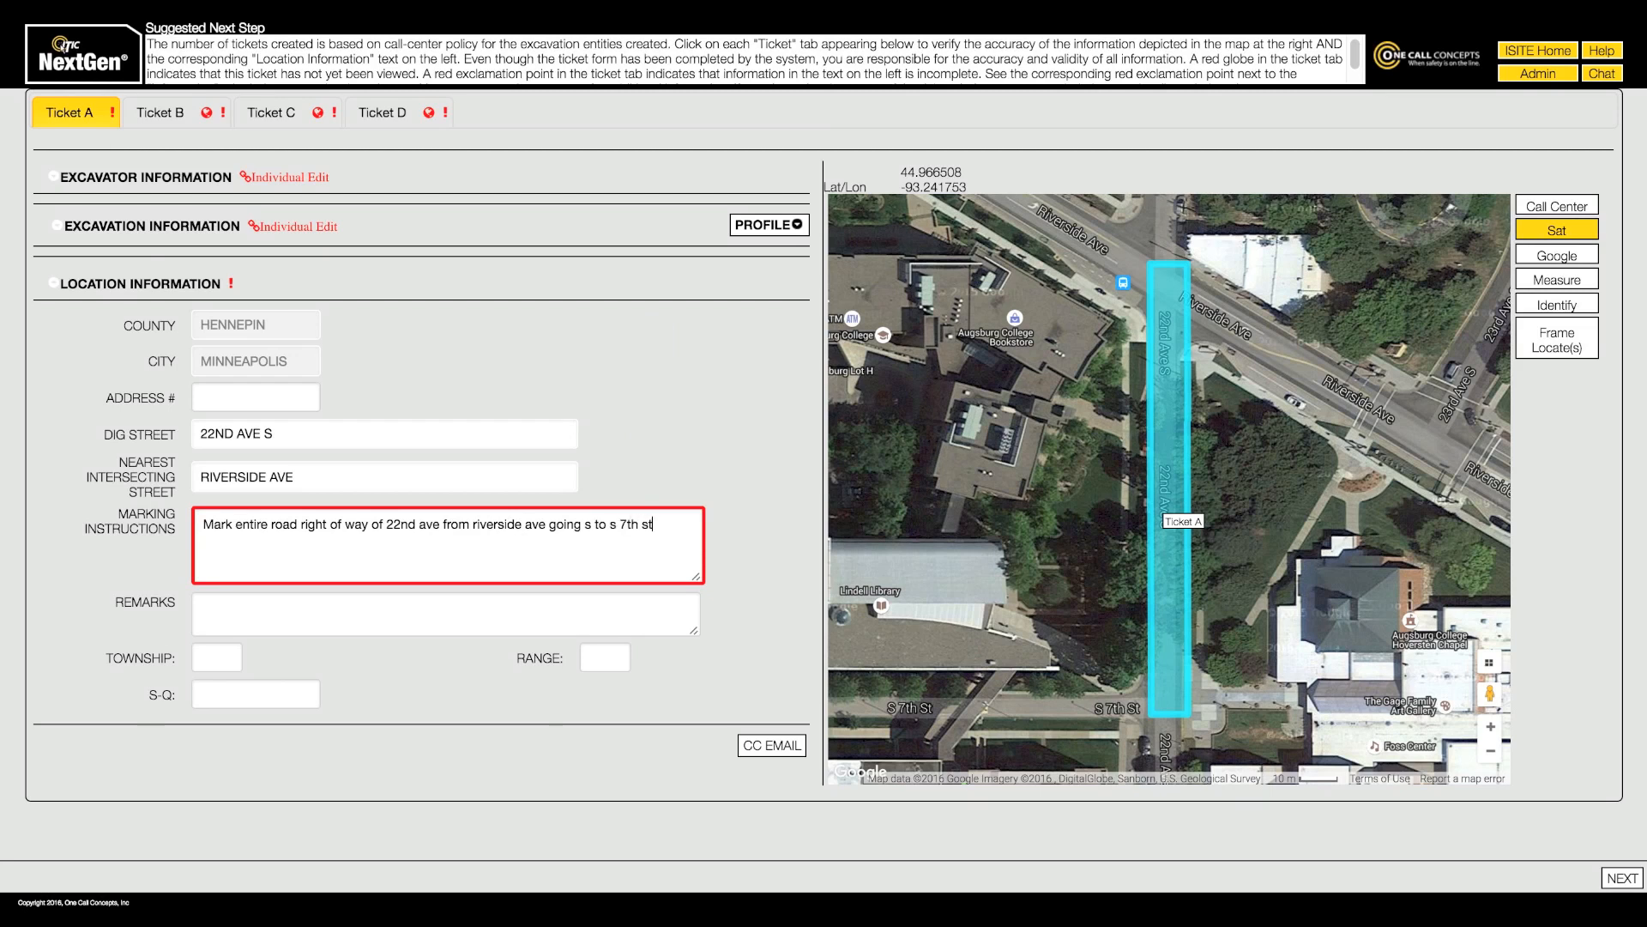
pyautogui.press('Tab')
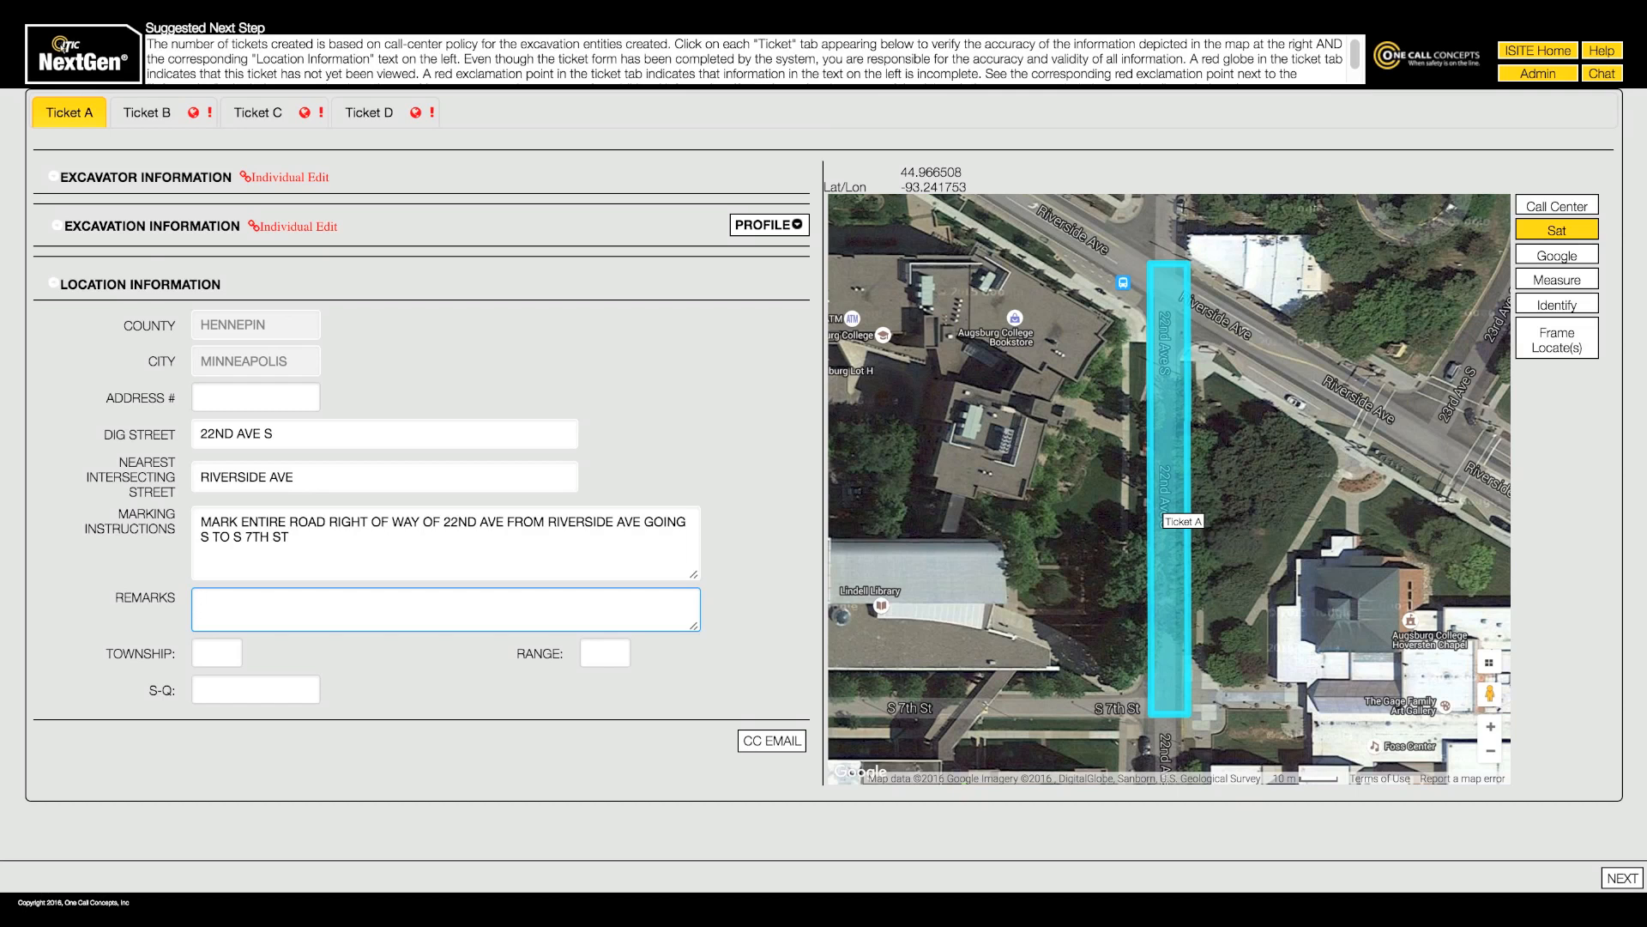
pyautogui.click(166, 288)
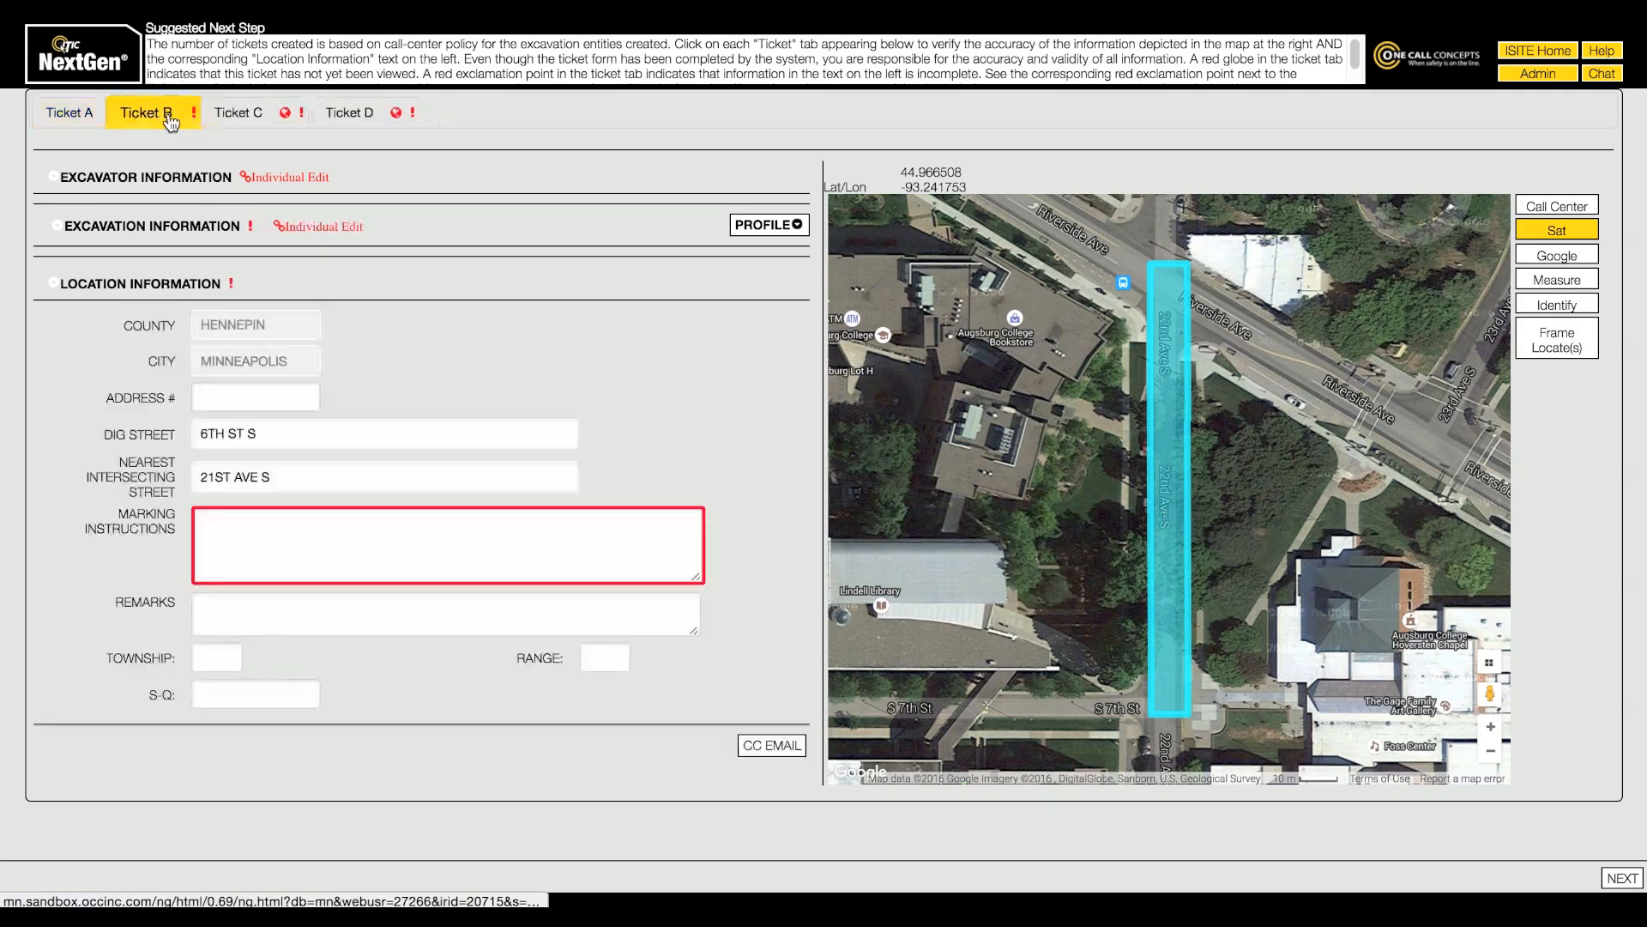
# Open Ticket B and choose "Repair sidewalk" as its Type of Work from the suggestions for "sidewalk"
pyautogui.click(171, 119)
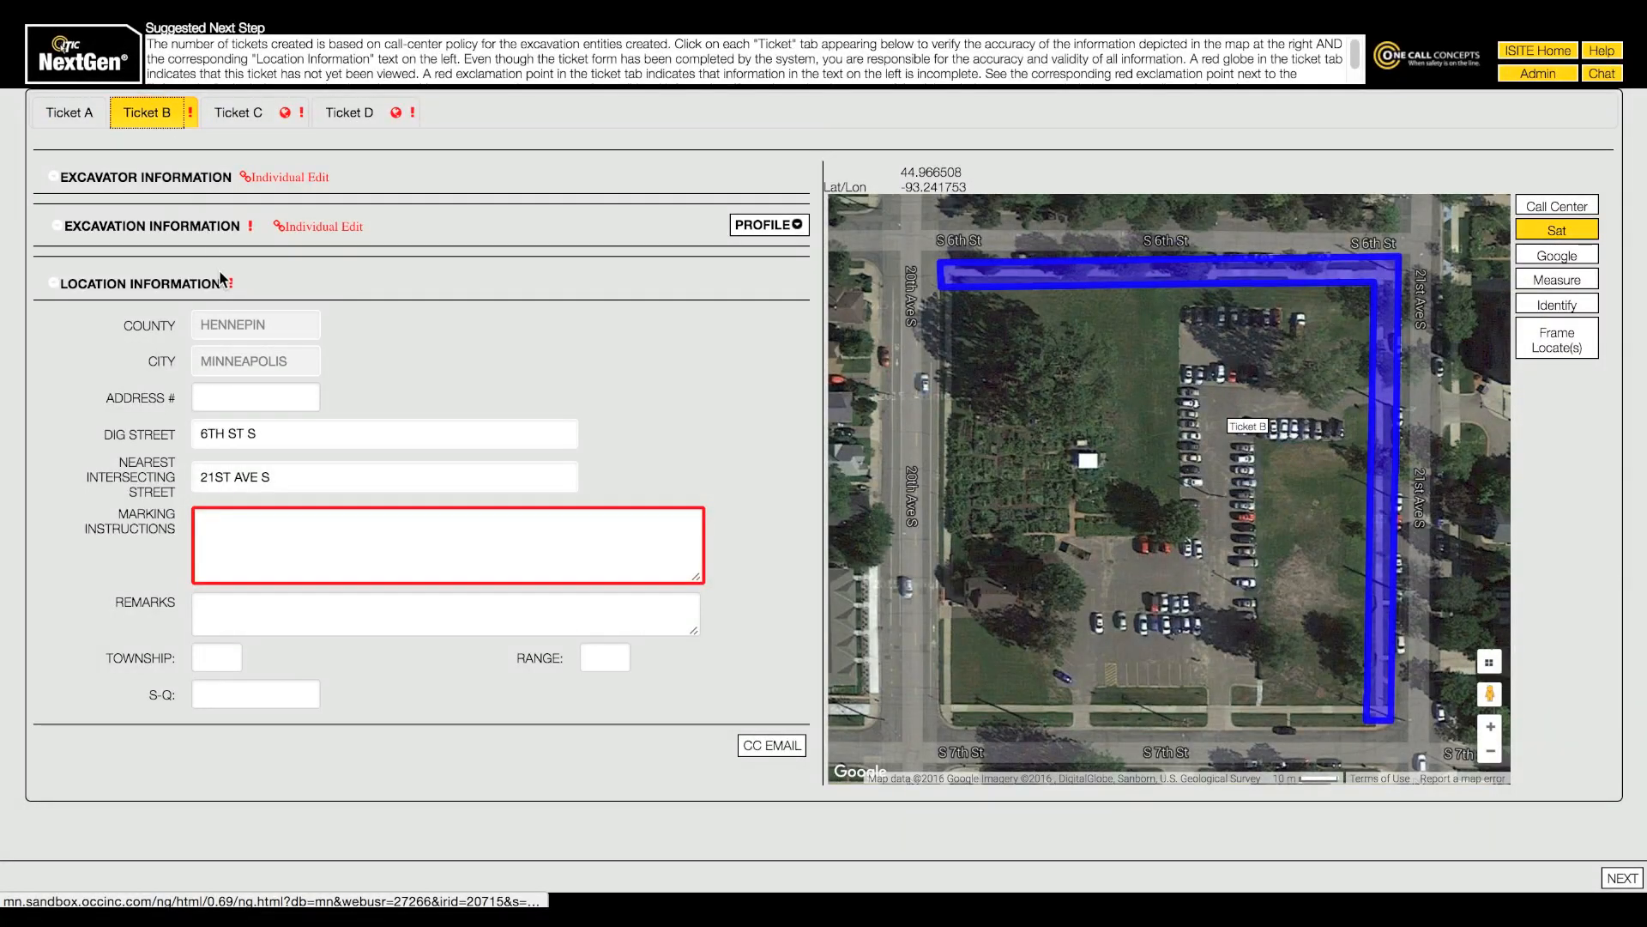
pyautogui.click(197, 225)
pyautogui.click(278, 312)
pyautogui.write('sidewalk')
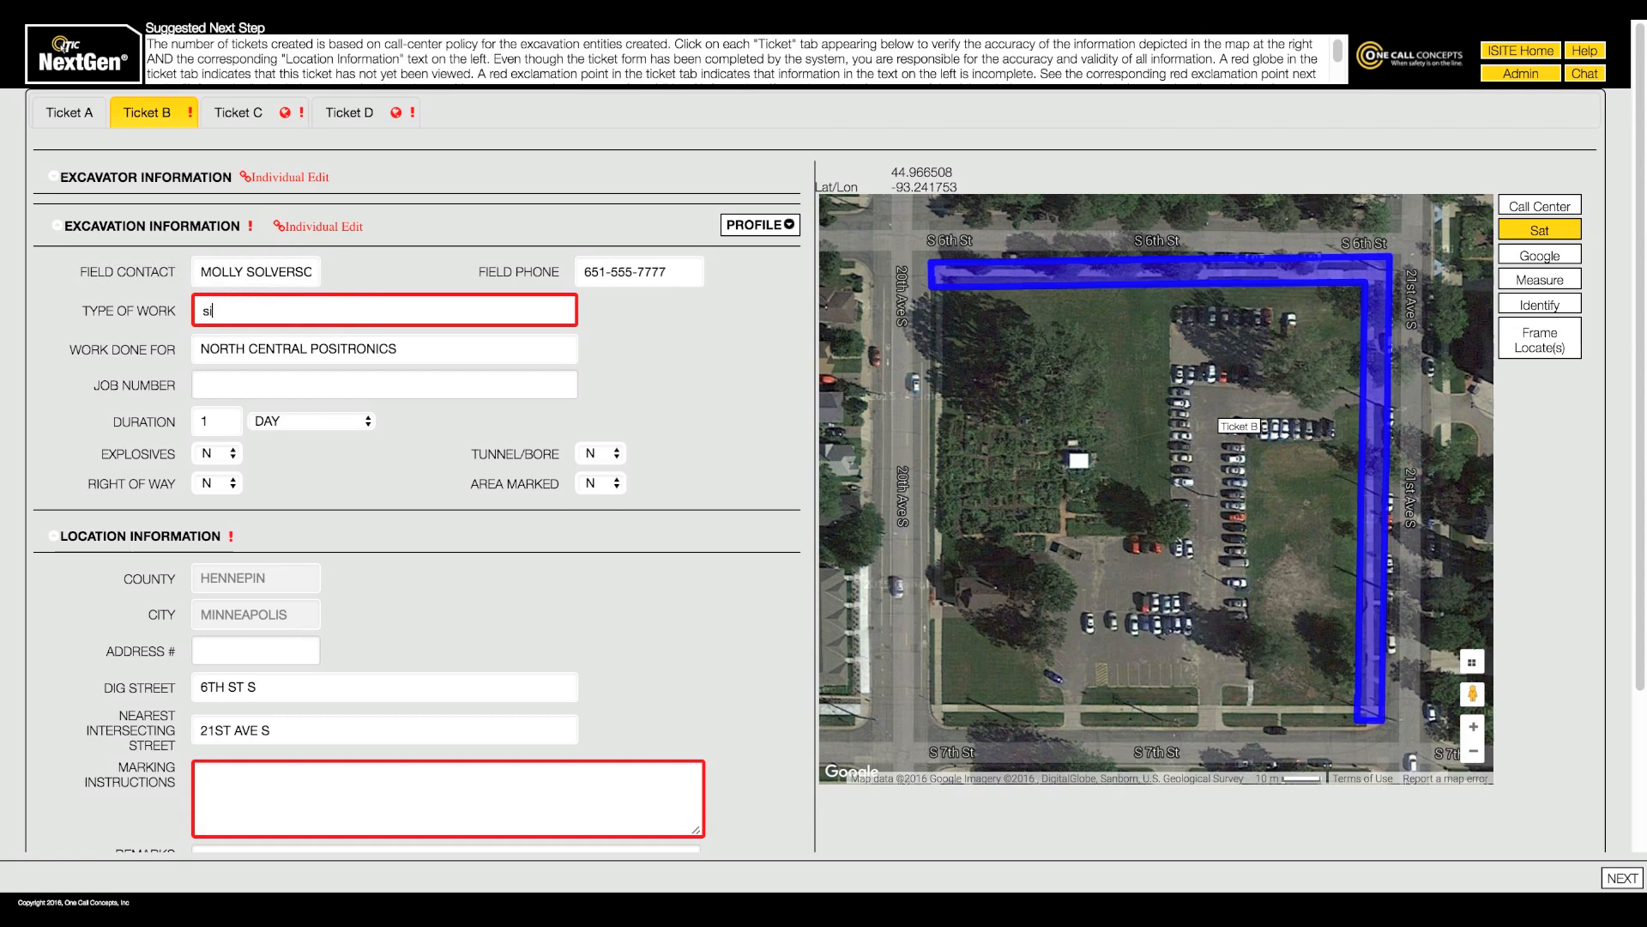
pyautogui.press('Down')
pyautogui.press('Down')
pyautogui.press('Down')
pyautogui.press('Return')
pyautogui.click(374, 454)
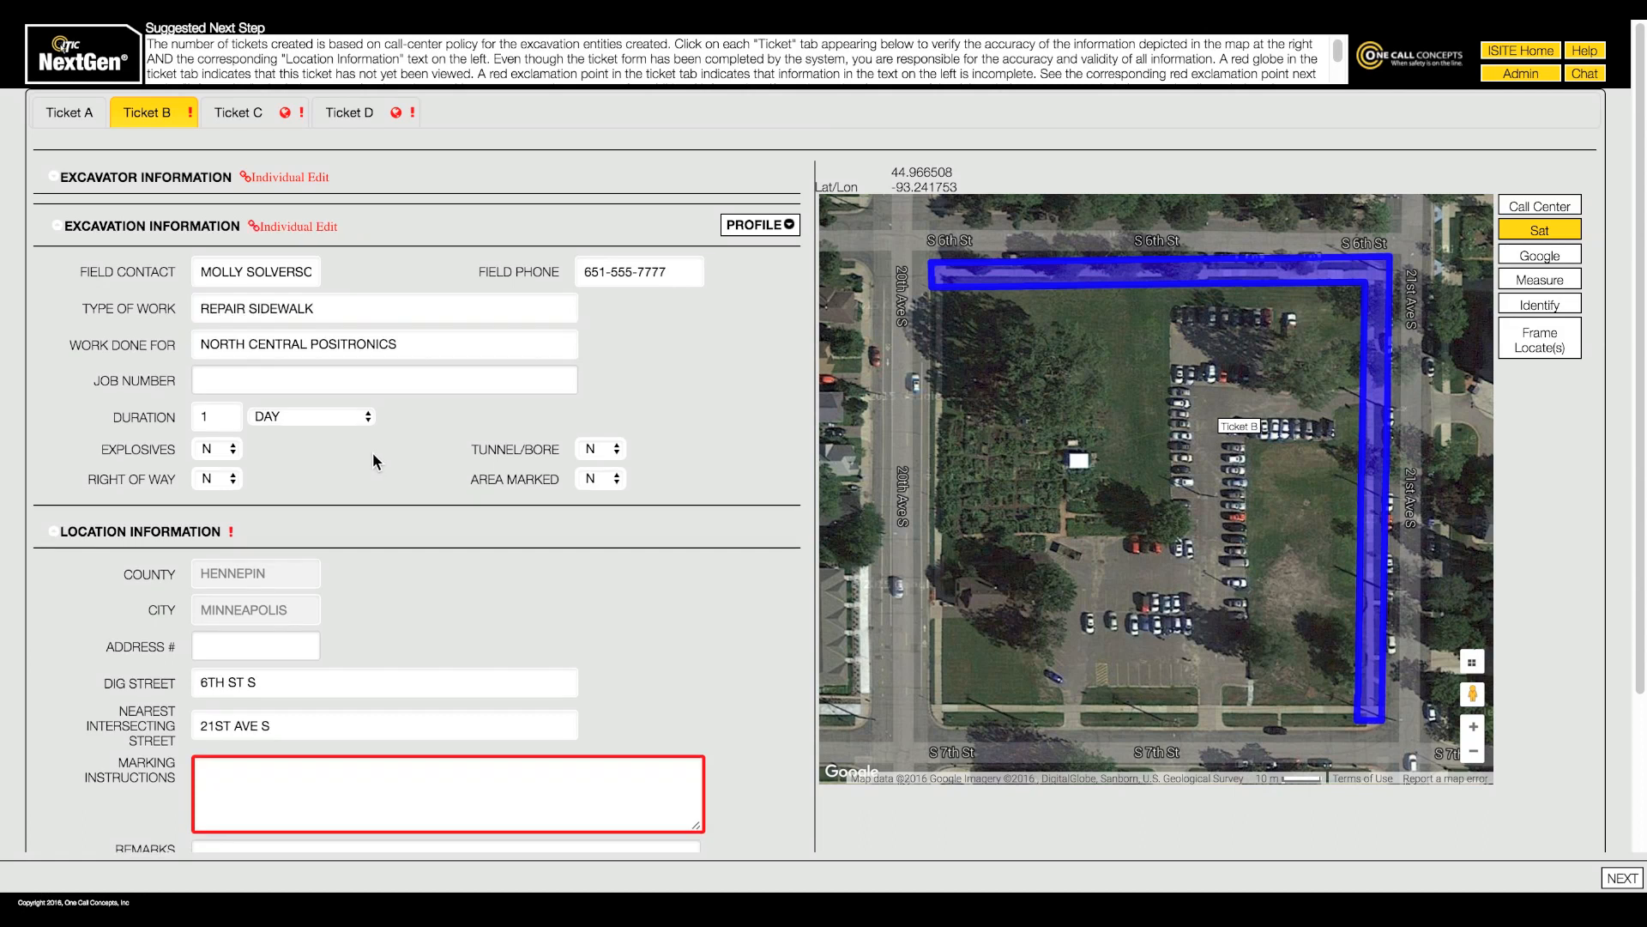
# Enter Ticket B's marking instructions: 21st Ave's west sidewalk from S 7th St to S 6th St, and S 6th St's south sidewalk west to 20th Ave S
pyautogui.click(146, 226)
pyautogui.click(269, 544)
pyautogui.write('Mark entire s')
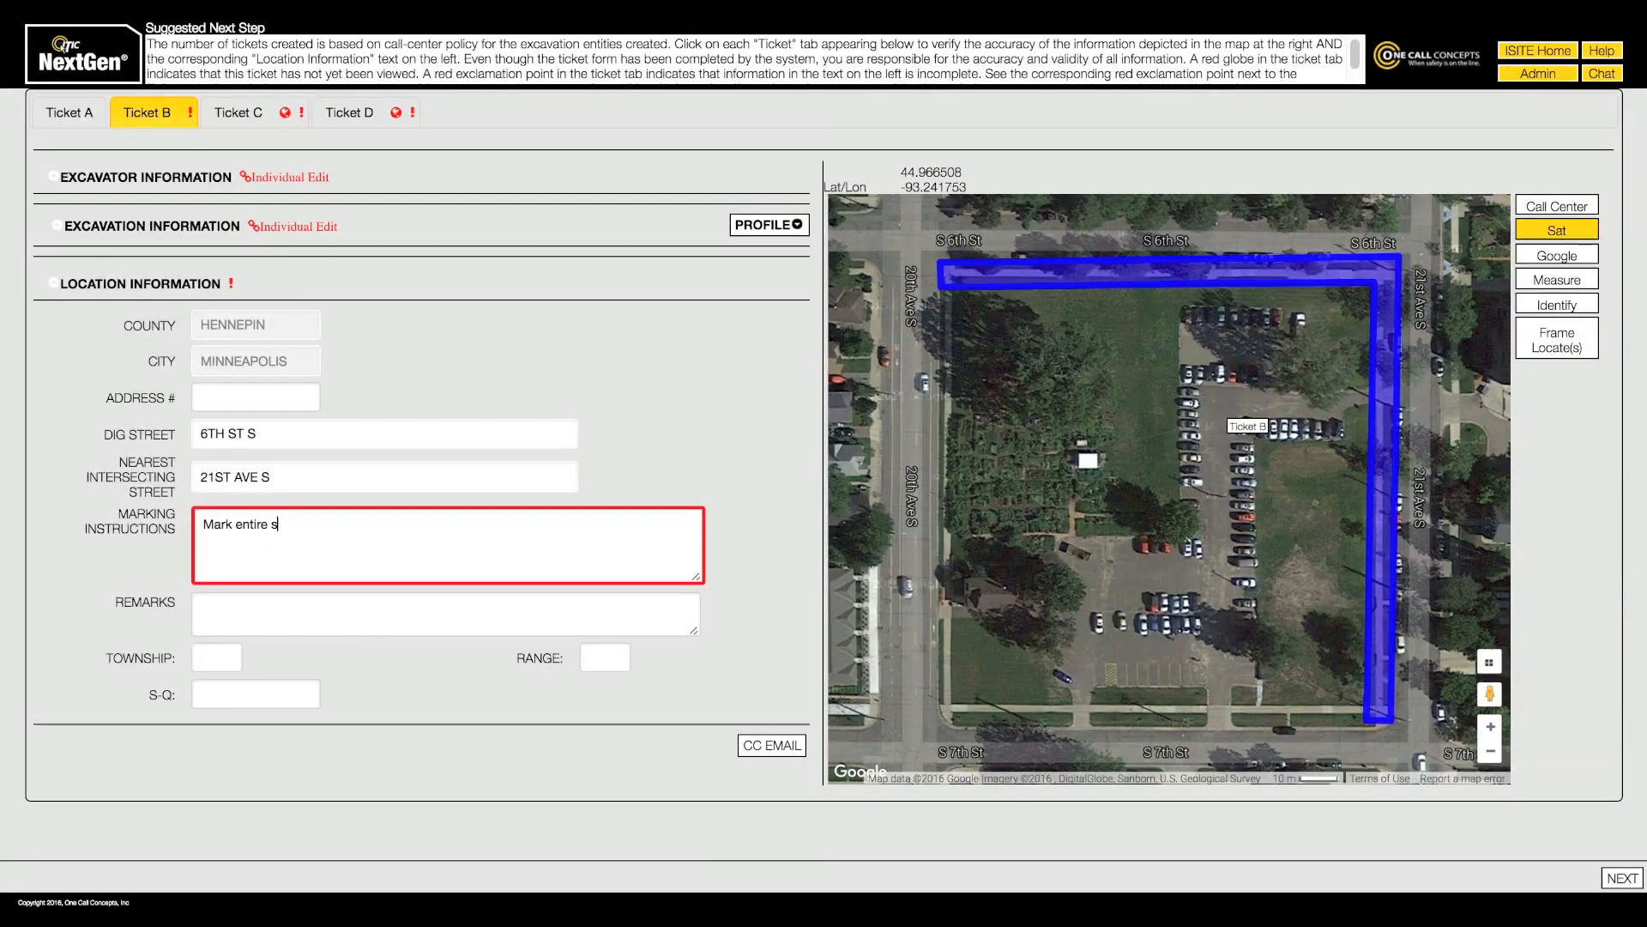
pyautogui.write('idewalk on w side of 21st ave from the inte')
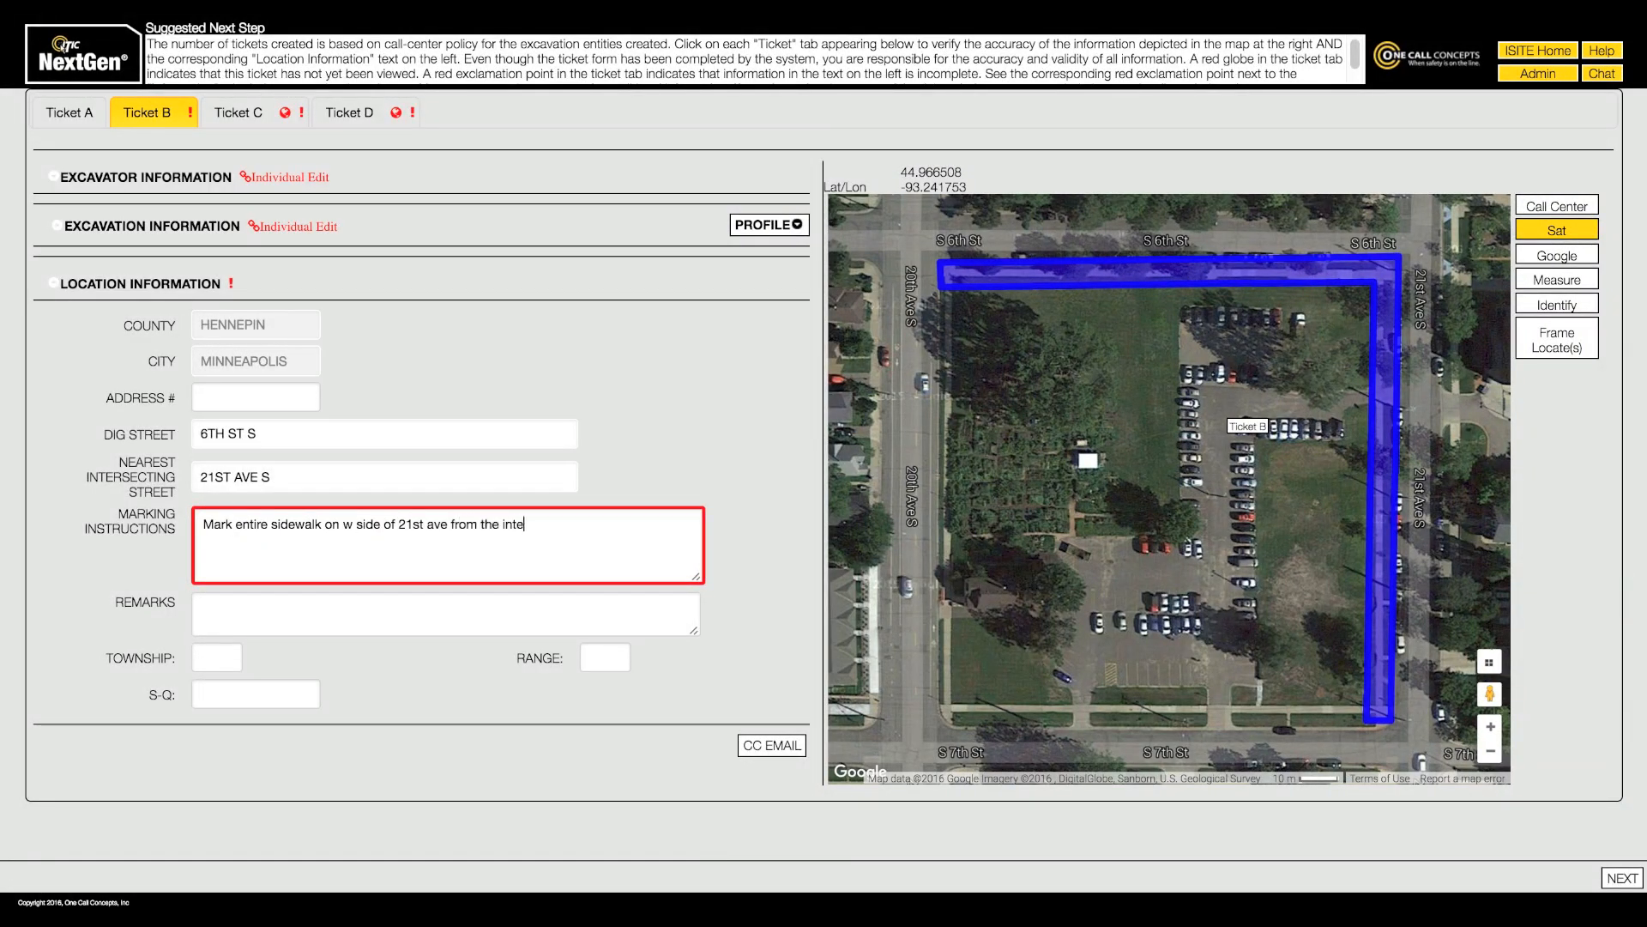
pyautogui.write('rsection of s 7th st and 21st av')
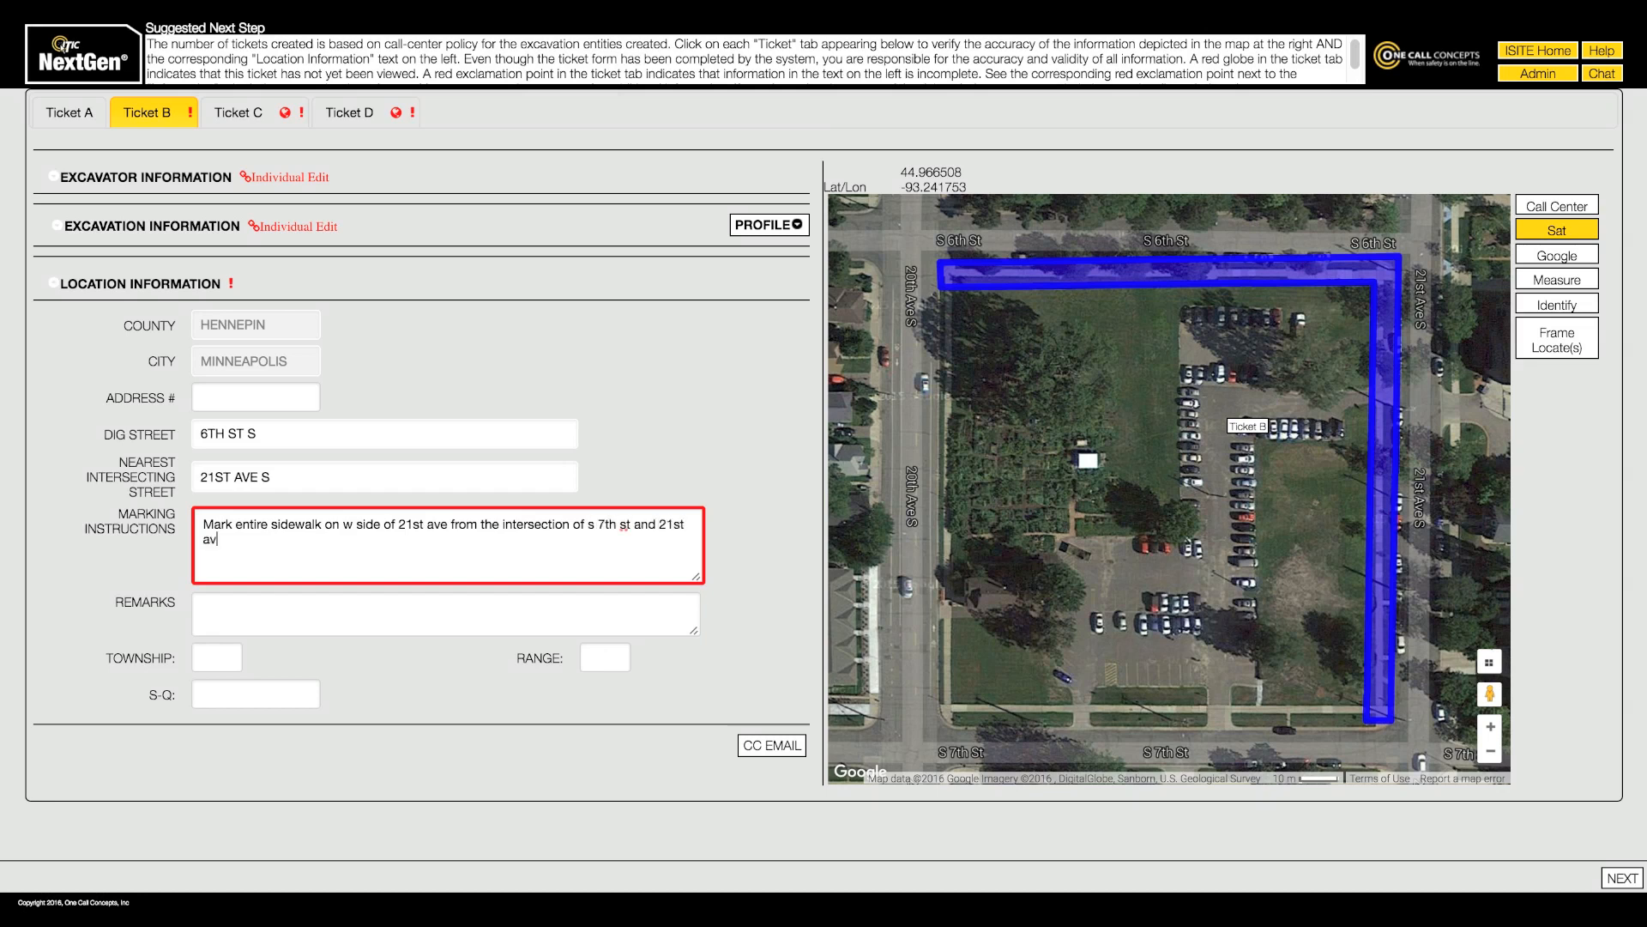
pyautogui.write('e going n to the intersection of 21st')
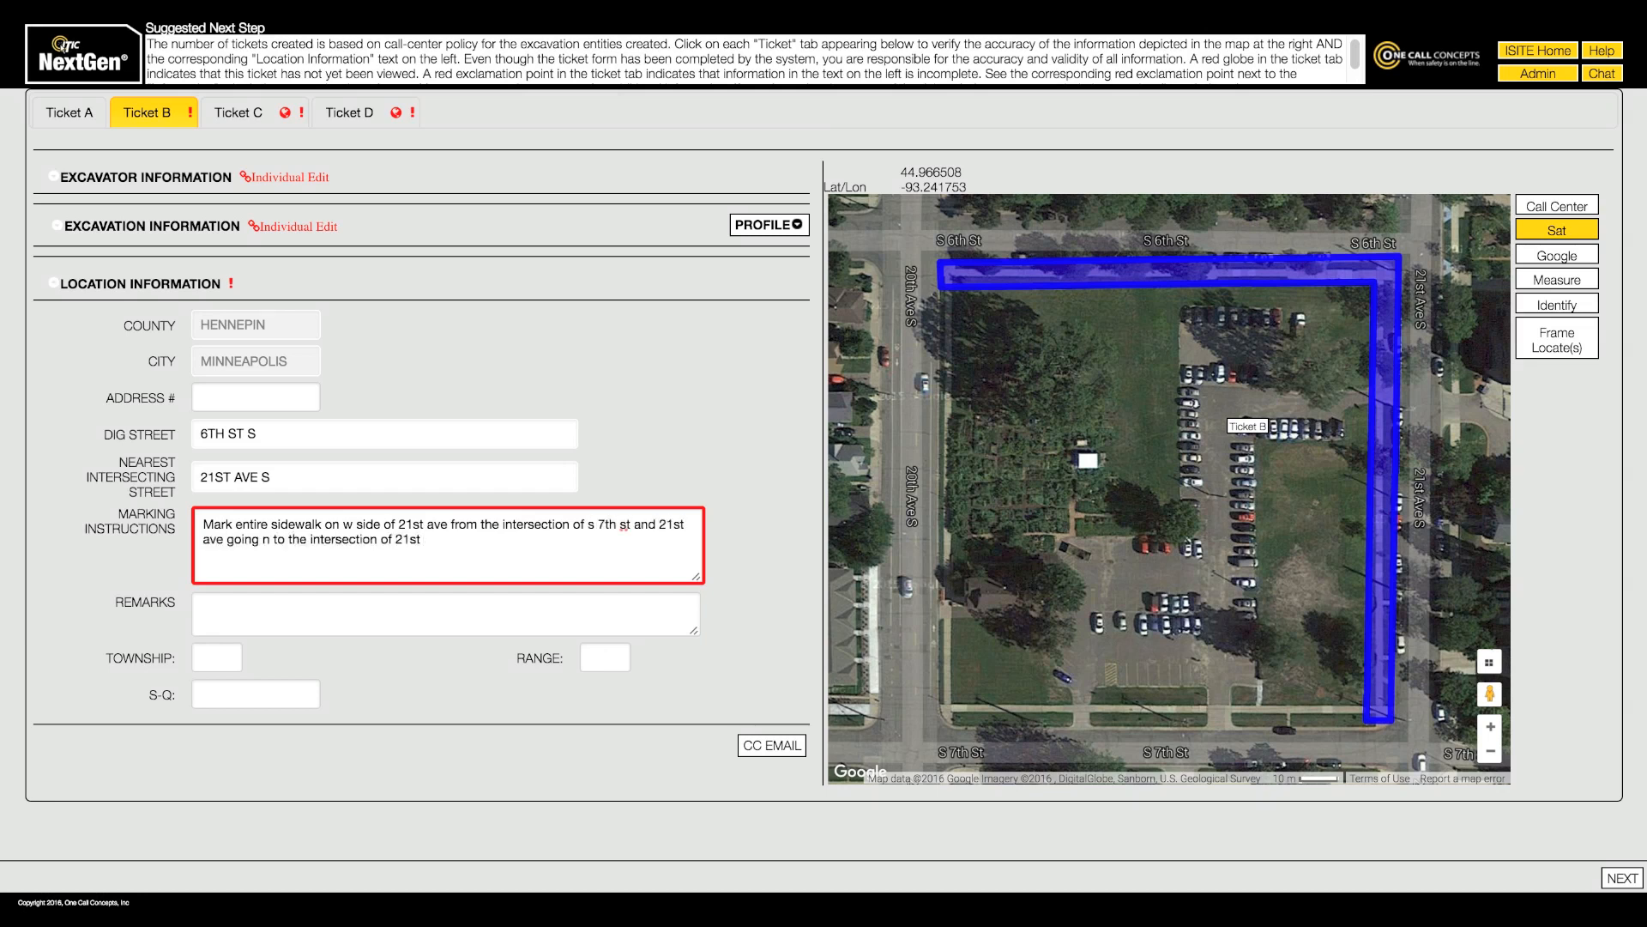
pyautogui.write(' ave and s 6th st, then mark entire side')
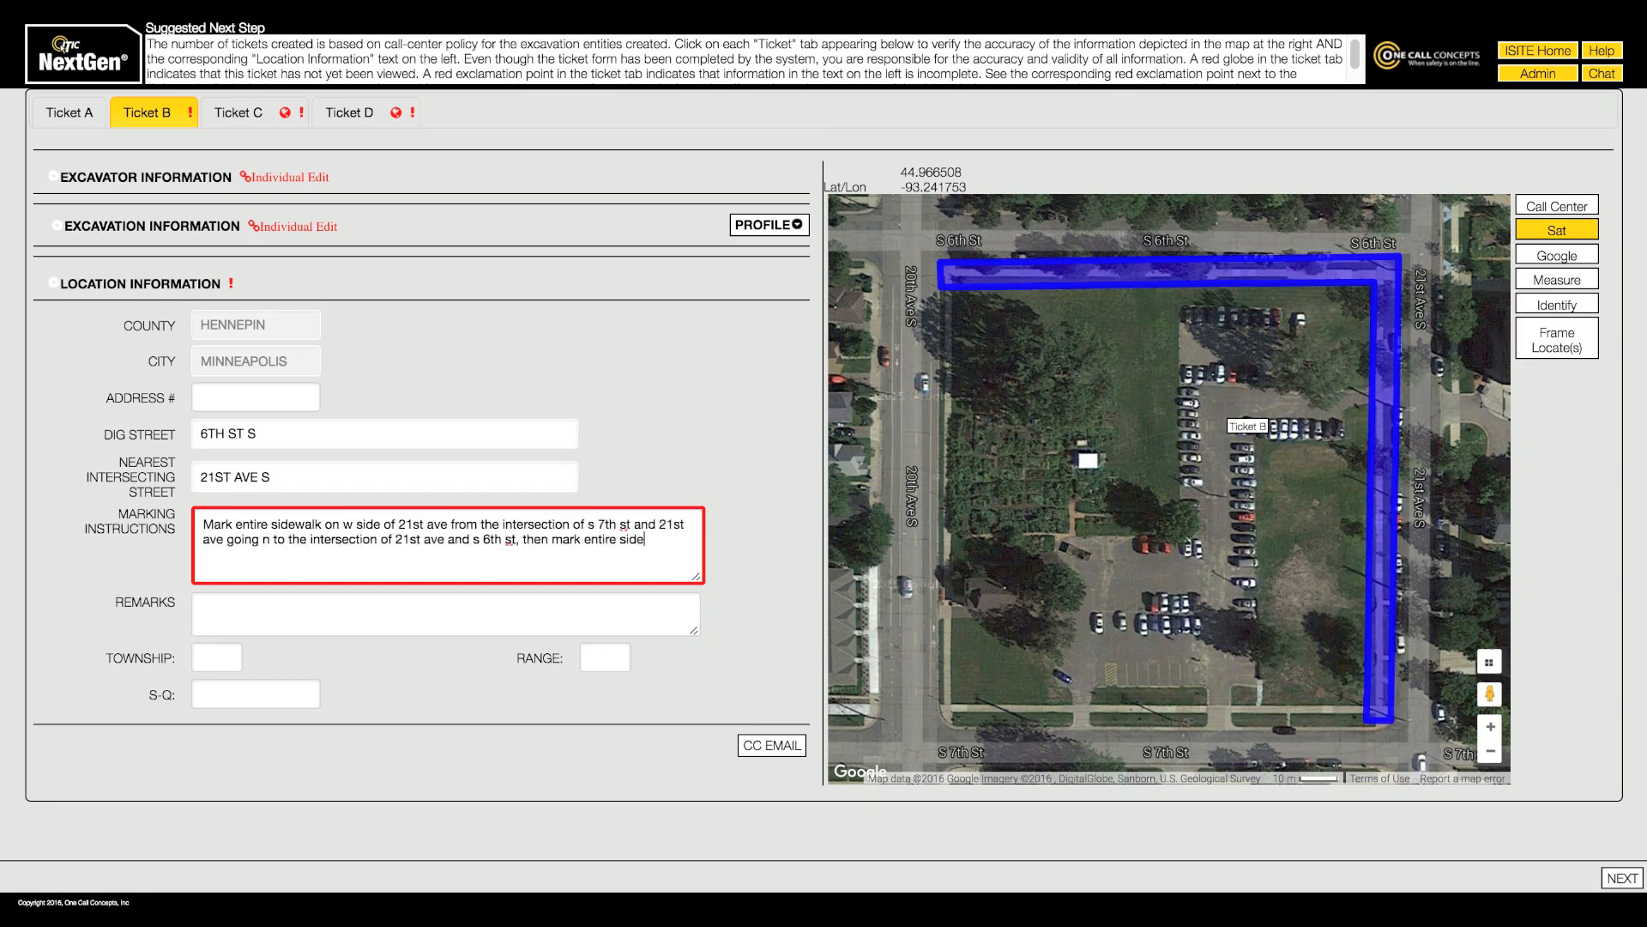
pyautogui.write('walk on s side of s 6th st going w from ')
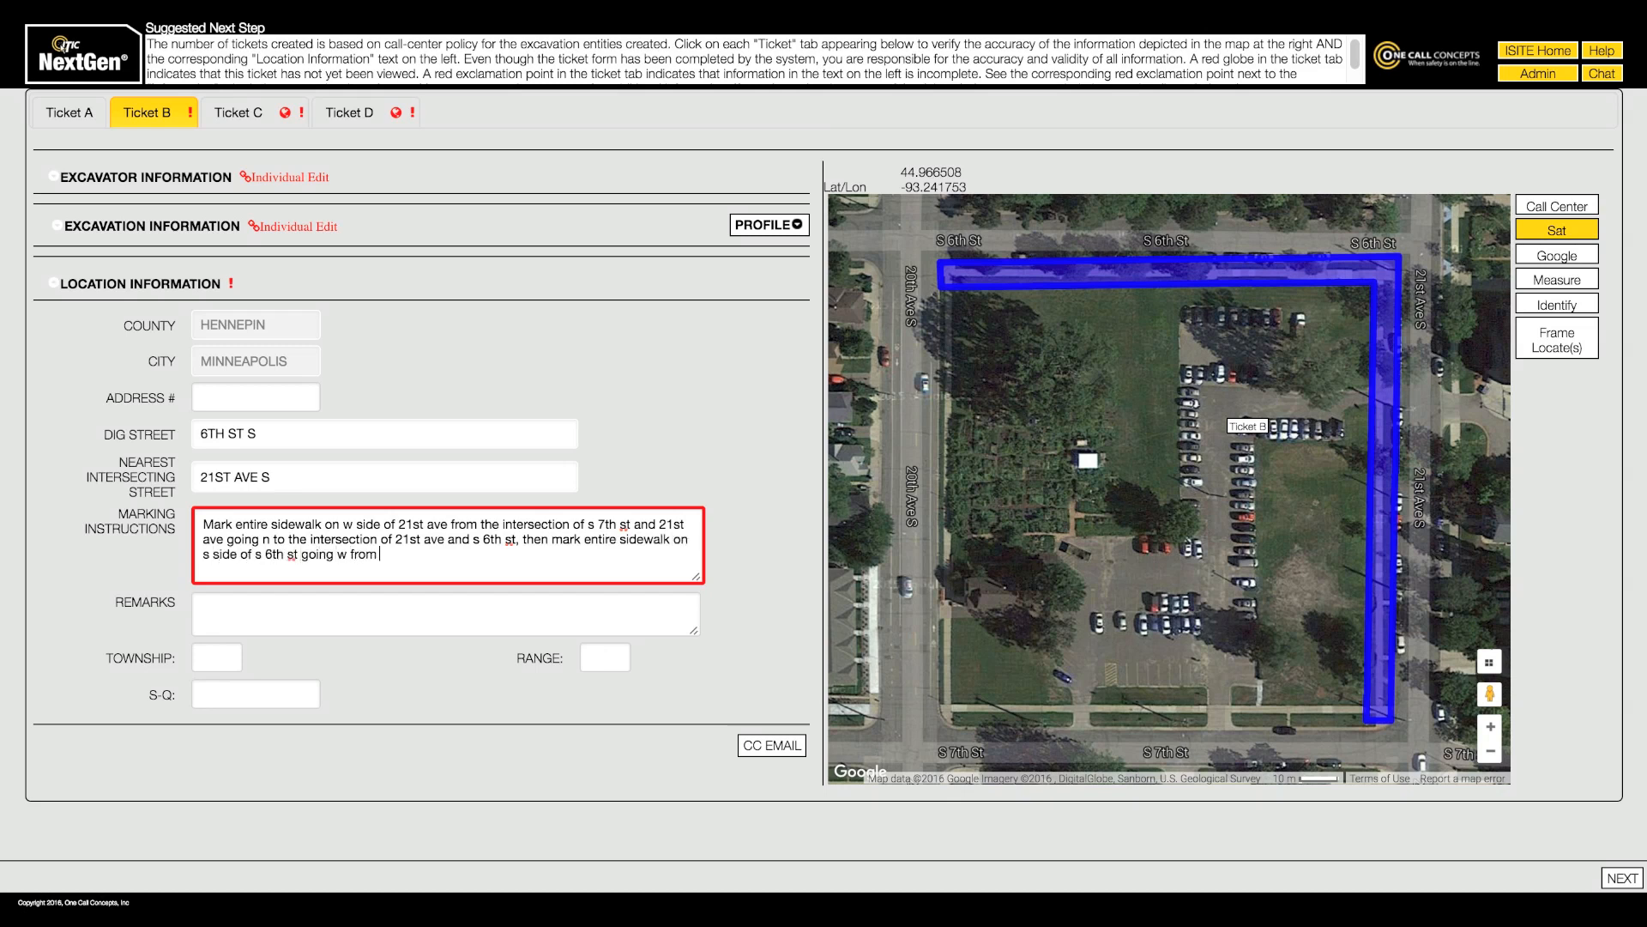
pyautogui.write('the intersection of s 6th st and 21st ave s to the intersection of s 6th st and 20th ave s')
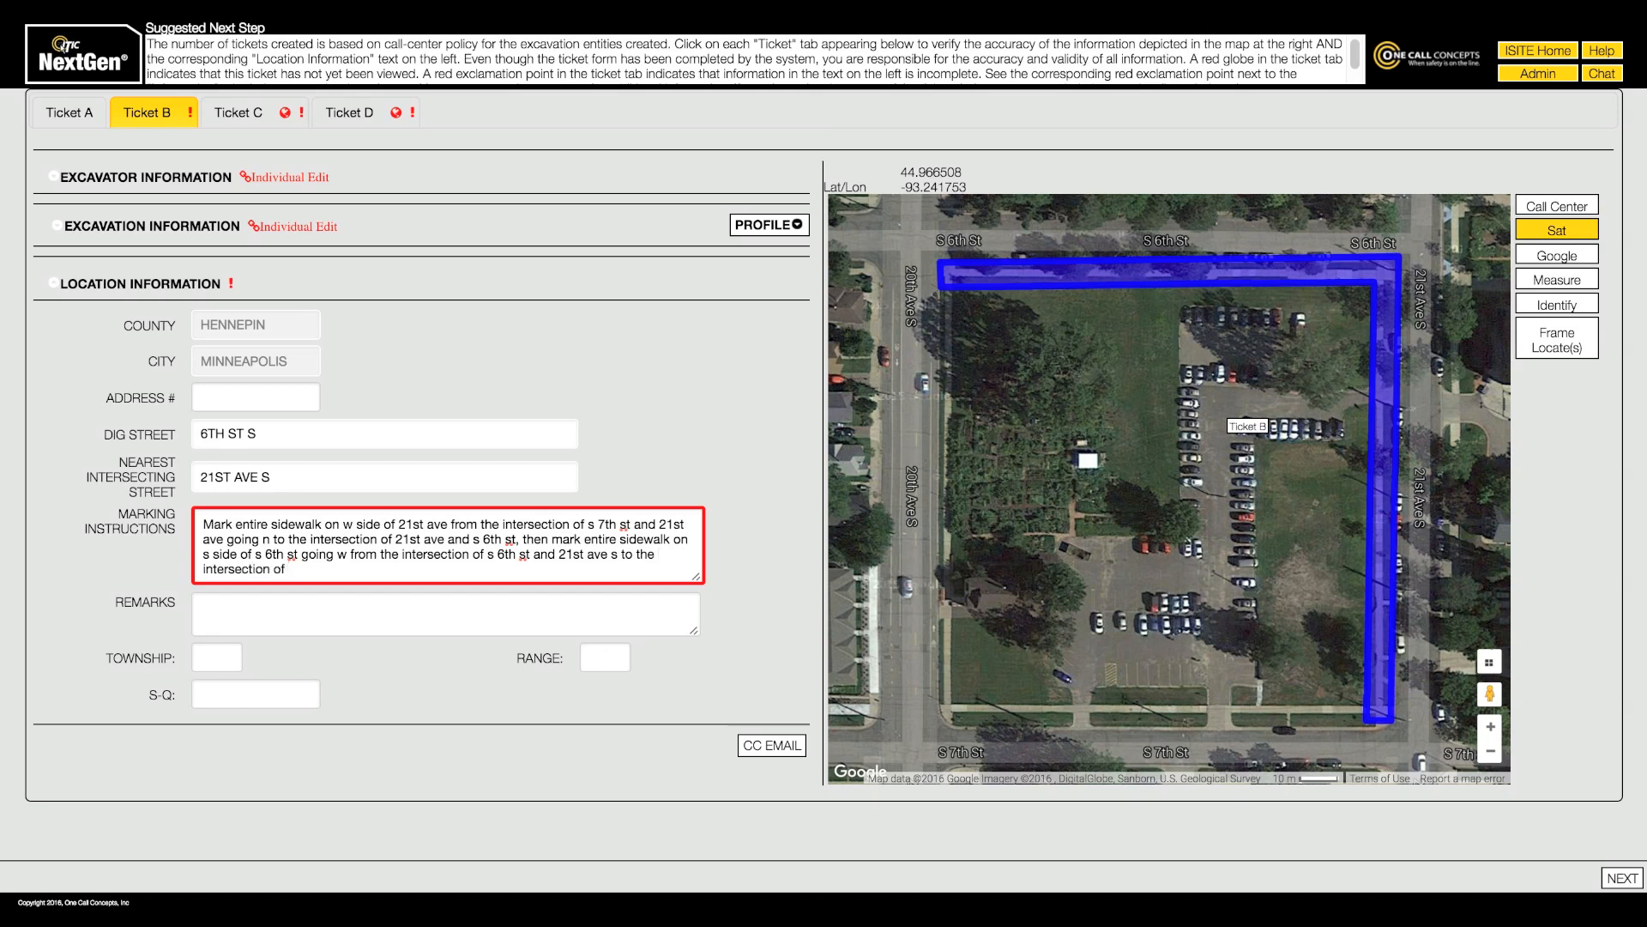
pyautogui.press('Tab')
# Complete Ticket C with marking instructions "Mark entire n half of lot" and Type of Work "Landscaping"
pyautogui.click(239, 120)
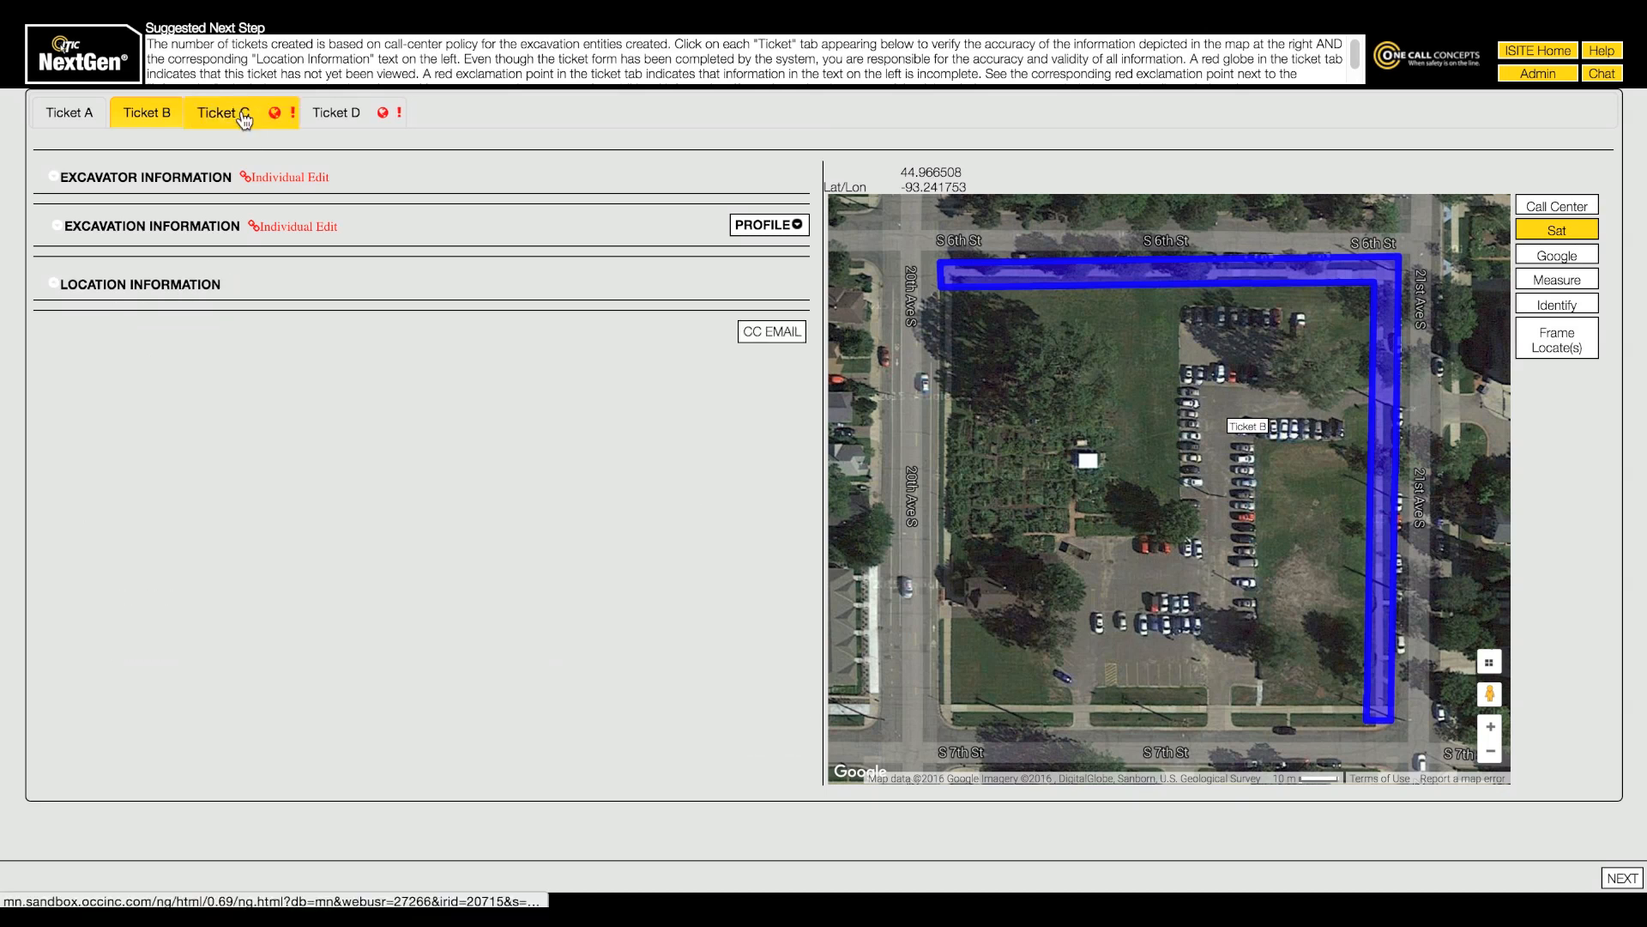
pyautogui.click(460, 537)
pyautogui.write('Mark entire n half of lot')
pyautogui.click(163, 226)
pyautogui.click(272, 321)
pyautogui.write('Landscaping')
# Open Ticket D and enter the marking instructions "Mark 30ft radius of above intersection"
pyautogui.click(315, 123)
pyautogui.click(463, 532)
pyautogui.write('Mark 30ft radius of above intersection')
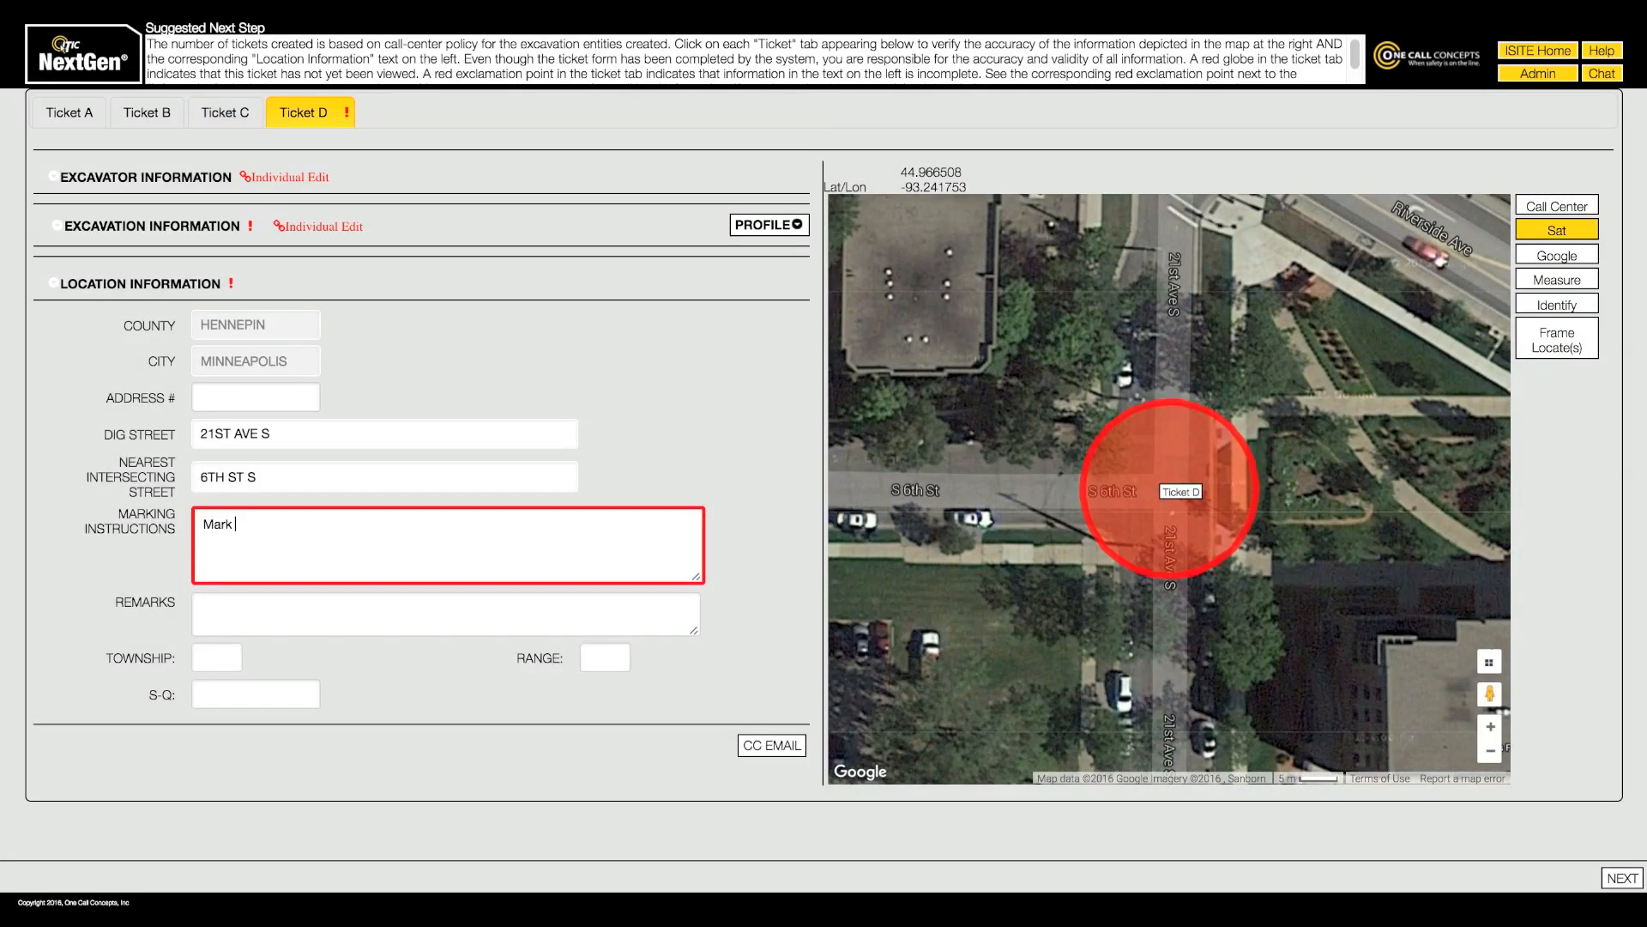
# Enter "Road repair" as Ticket D's Type of Work and set its Right of Way to Y
pyautogui.click(210, 230)
pyautogui.click(275, 311)
pyautogui.write('Road repair')
pyautogui.click(230, 482)
pyautogui.click(230, 471)
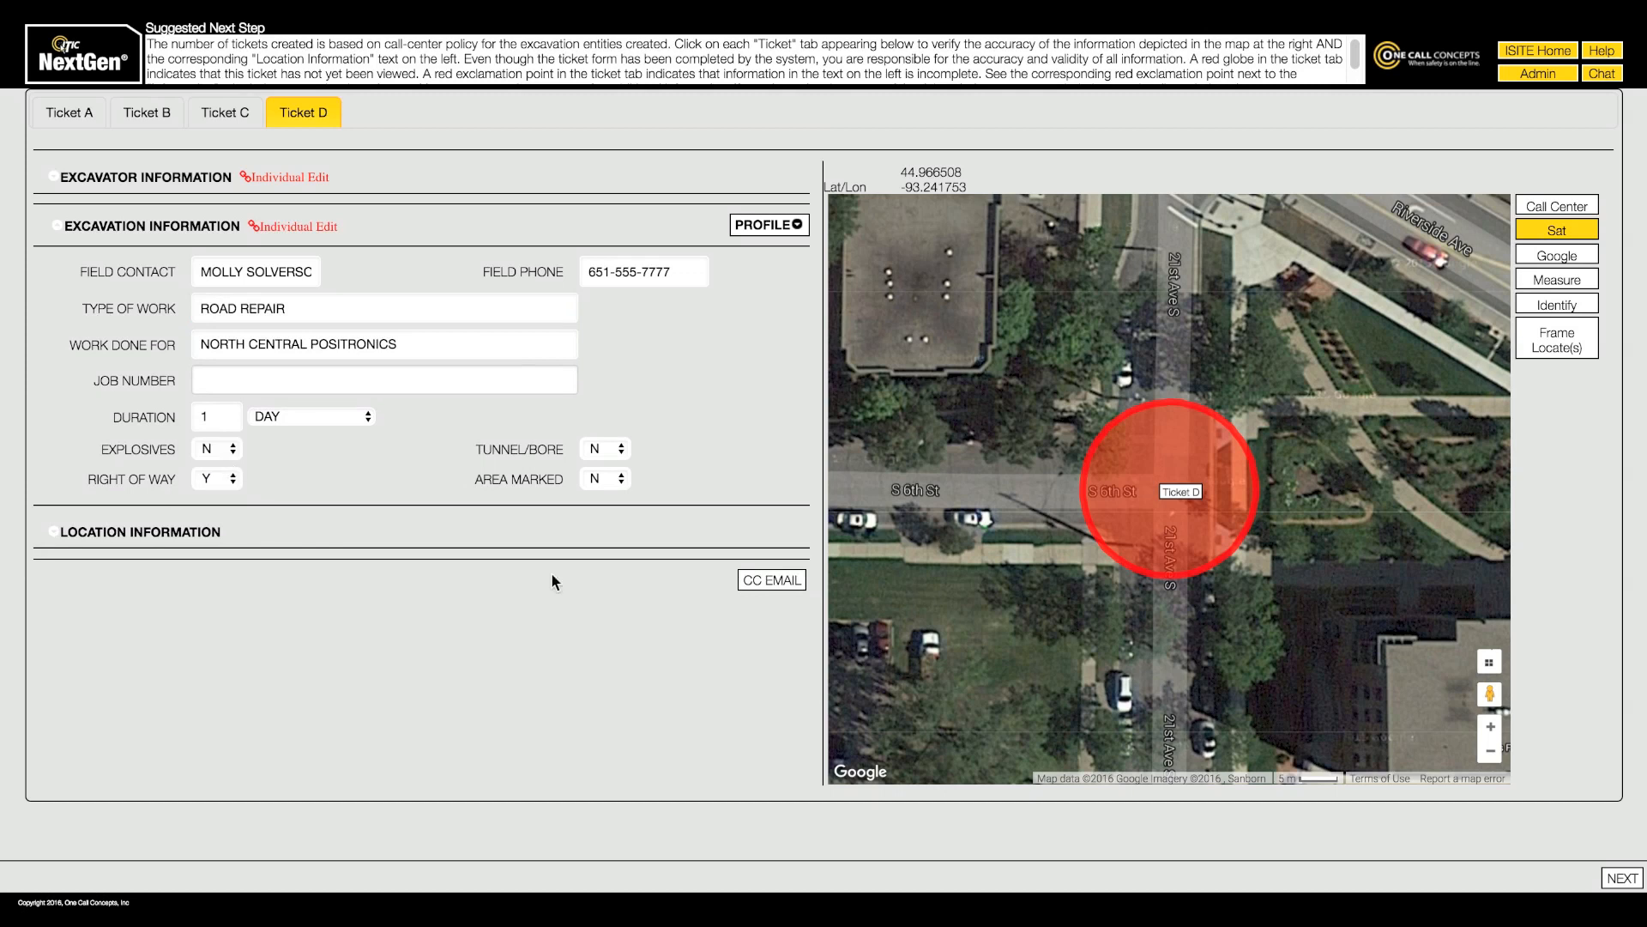
# Continue to the ticket disposition and set Ticket A's Work to Begin to 04/04/2016 at 9:00 AM
pyautogui.click(1616, 880)
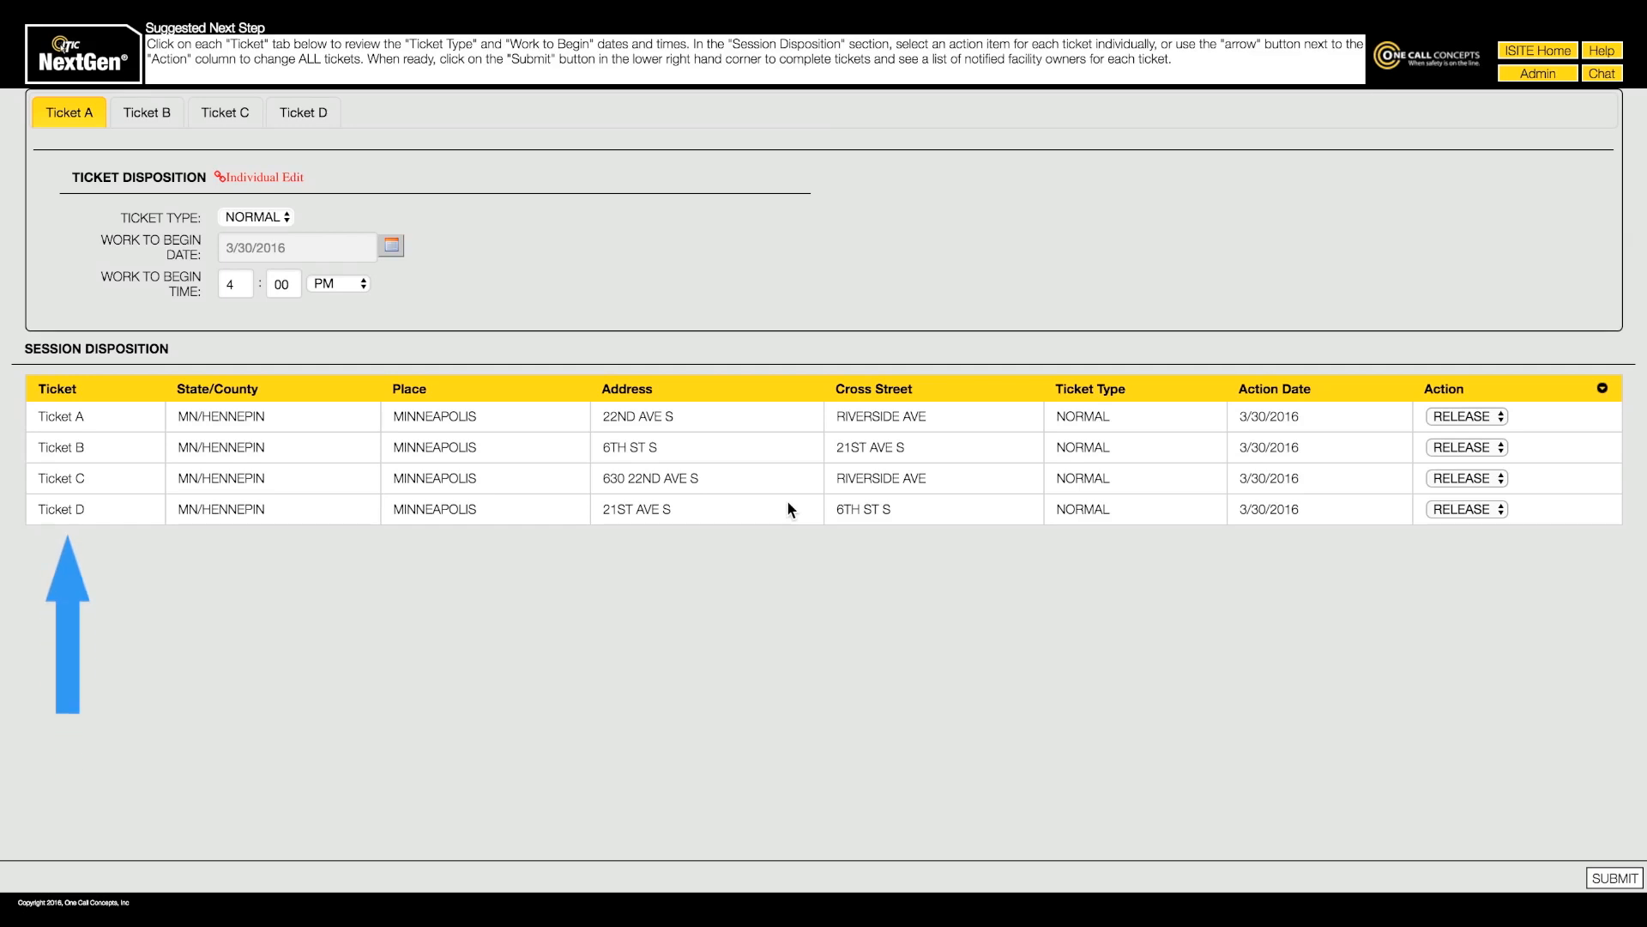
pyautogui.click(395, 256)
pyautogui.click(428, 281)
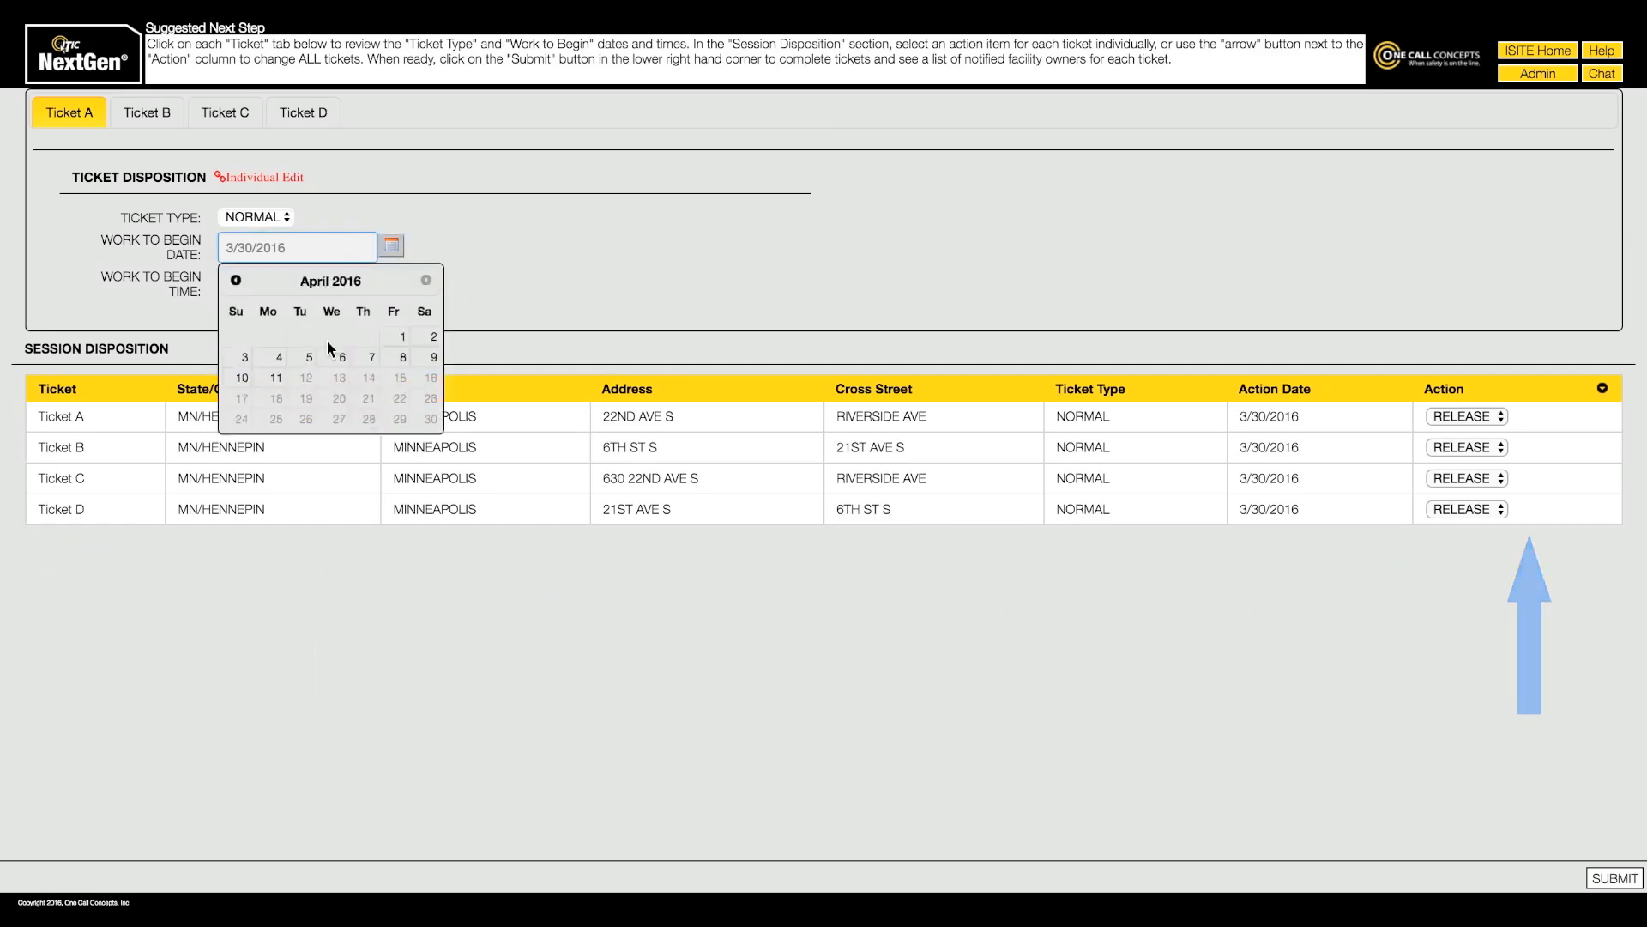
pyautogui.click(277, 357)
pyautogui.click(240, 292)
pyautogui.write('9')
pyautogui.click(341, 288)
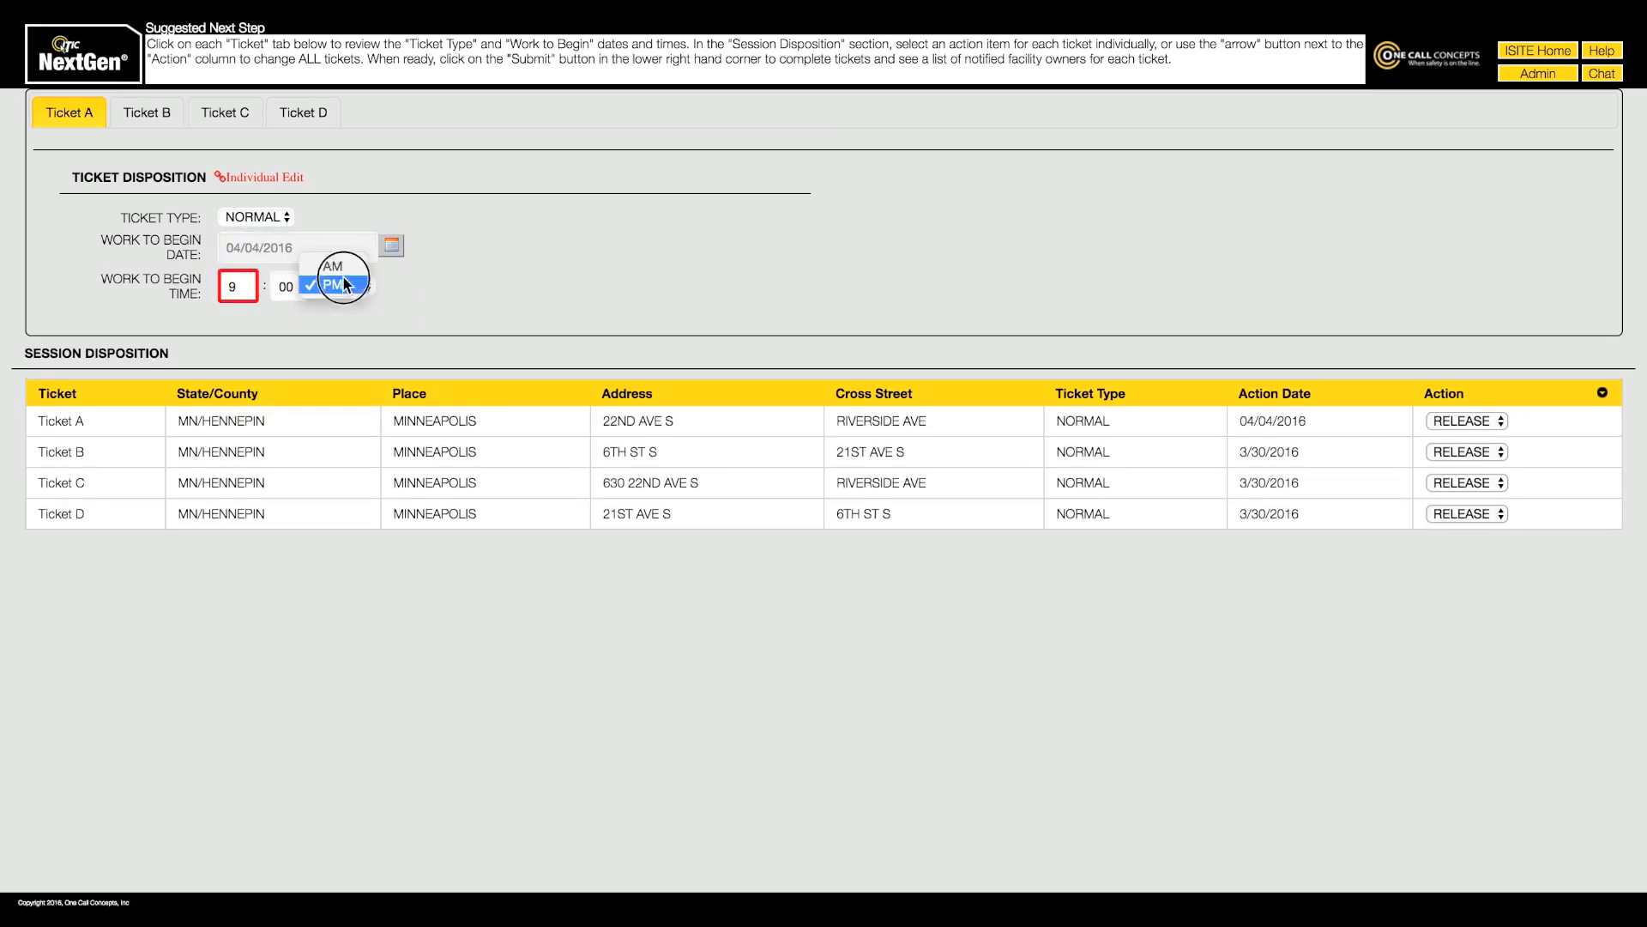
pyautogui.click(340, 267)
# Set Ticket B's Work to Begin time to 9:00 AM and its date to 04/05/2016
pyautogui.click(156, 116)
pyautogui.moveTo(242, 288); pyautogui.dragTo(210, 282)
pyautogui.write('9')
pyautogui.click(341, 286)
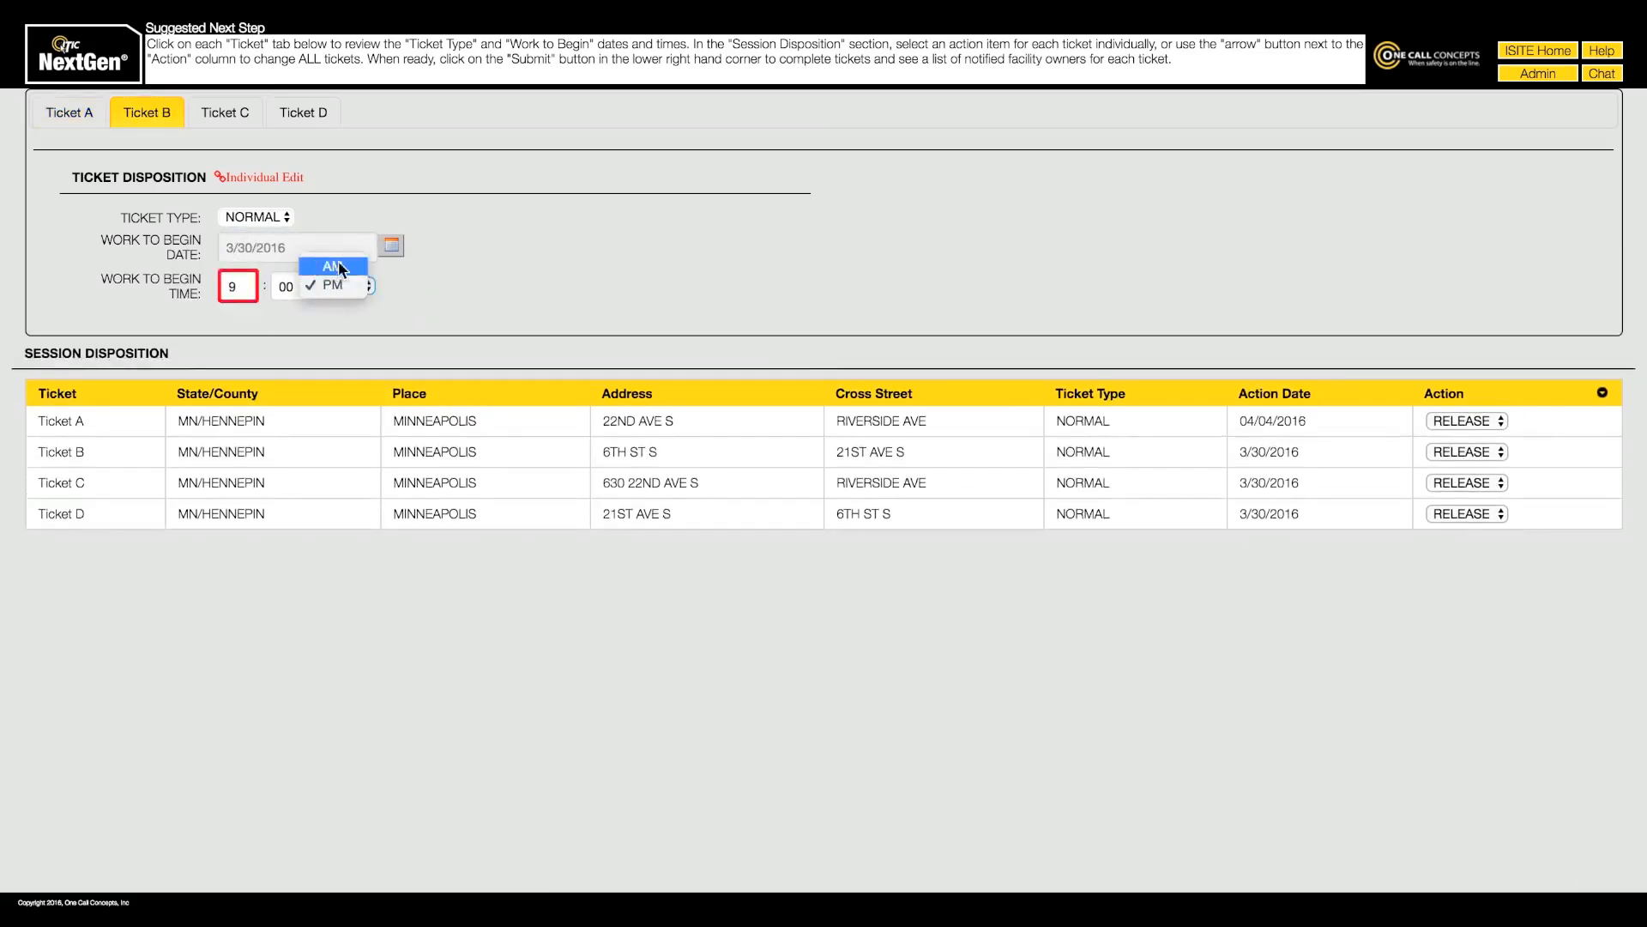
pyautogui.click(390, 245)
pyautogui.click(426, 280)
pyautogui.click(306, 357)
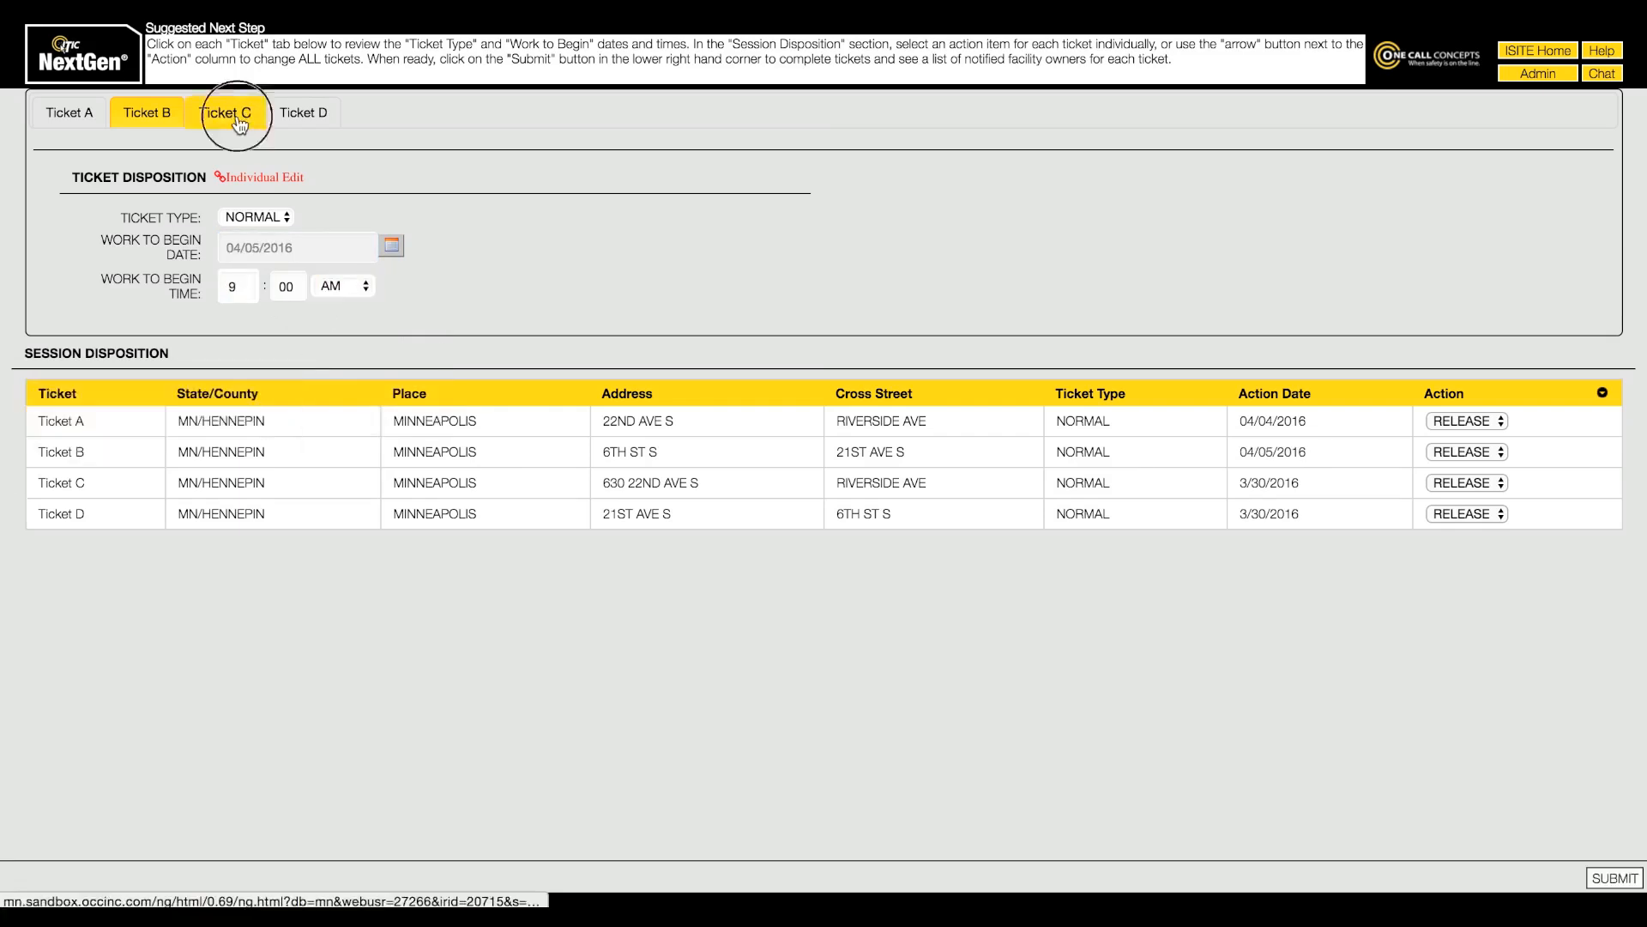
# Set Ticket C's Work to Begin date to 04/06/2016 and its time to 9:00 AM
pyautogui.click(225, 112)
pyautogui.click(396, 251)
pyautogui.click(426, 280)
pyautogui.click(338, 357)
pyautogui.doubleClick(247, 284)
pyautogui.write('9')
pyautogui.click(339, 283)
pyautogui.click(352, 277)
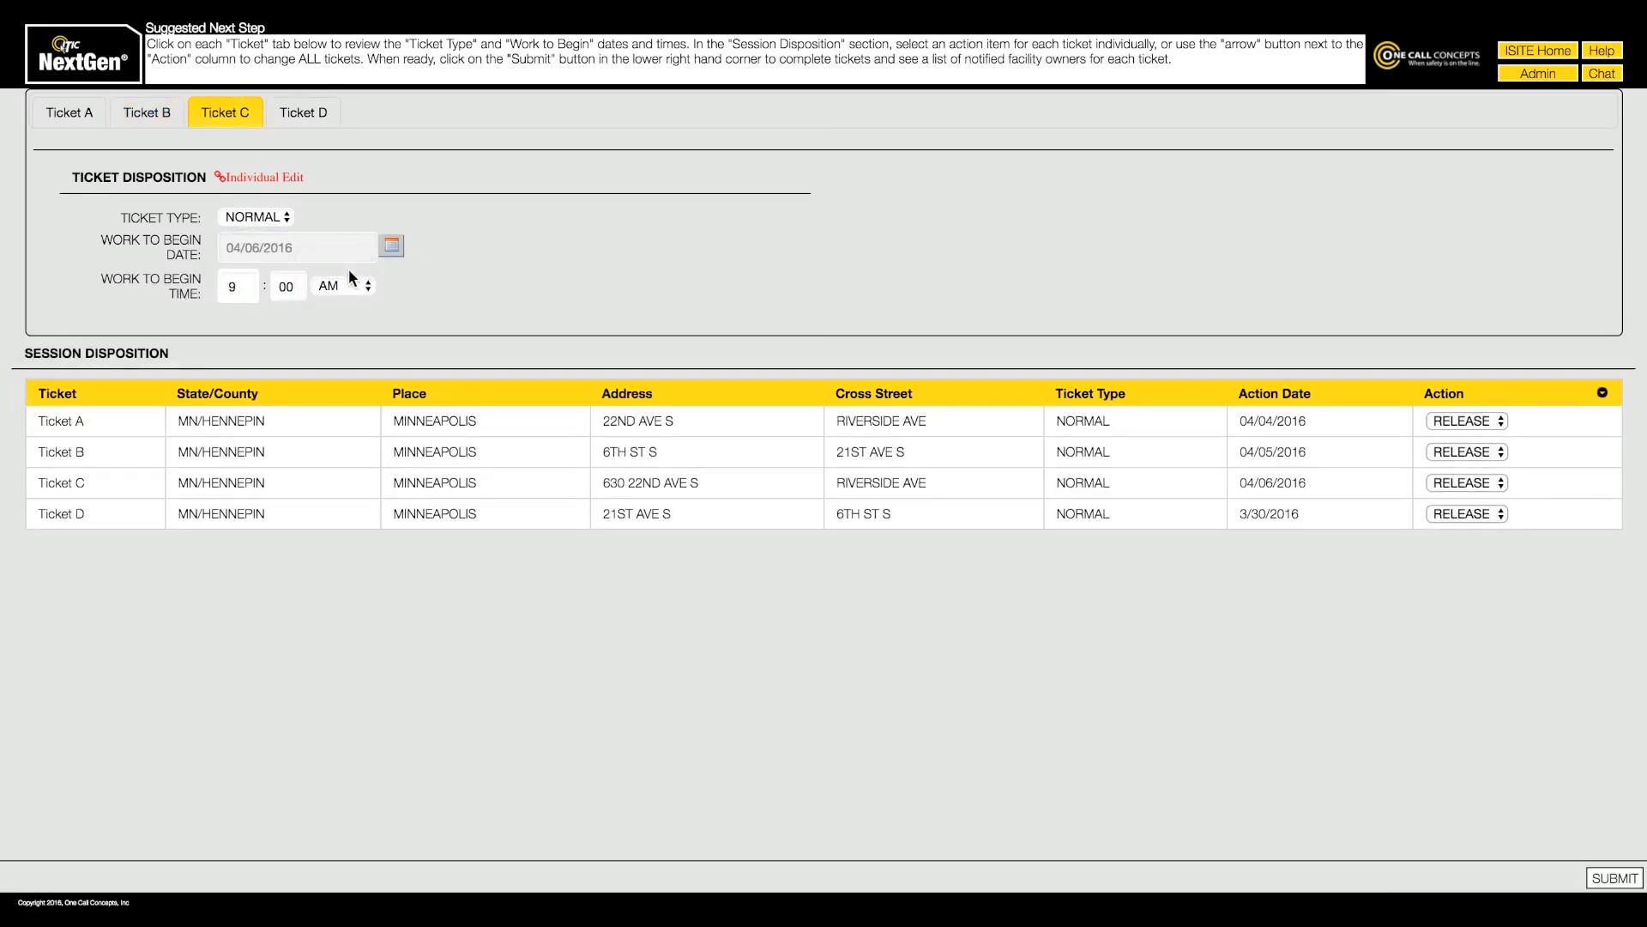
# Set Ticket D's Work to Begin date to 04/07/2016 and its time to 9:00 AM
pyautogui.click(304, 112)
pyautogui.click(391, 245)
pyautogui.click(424, 275)
pyautogui.click(370, 356)
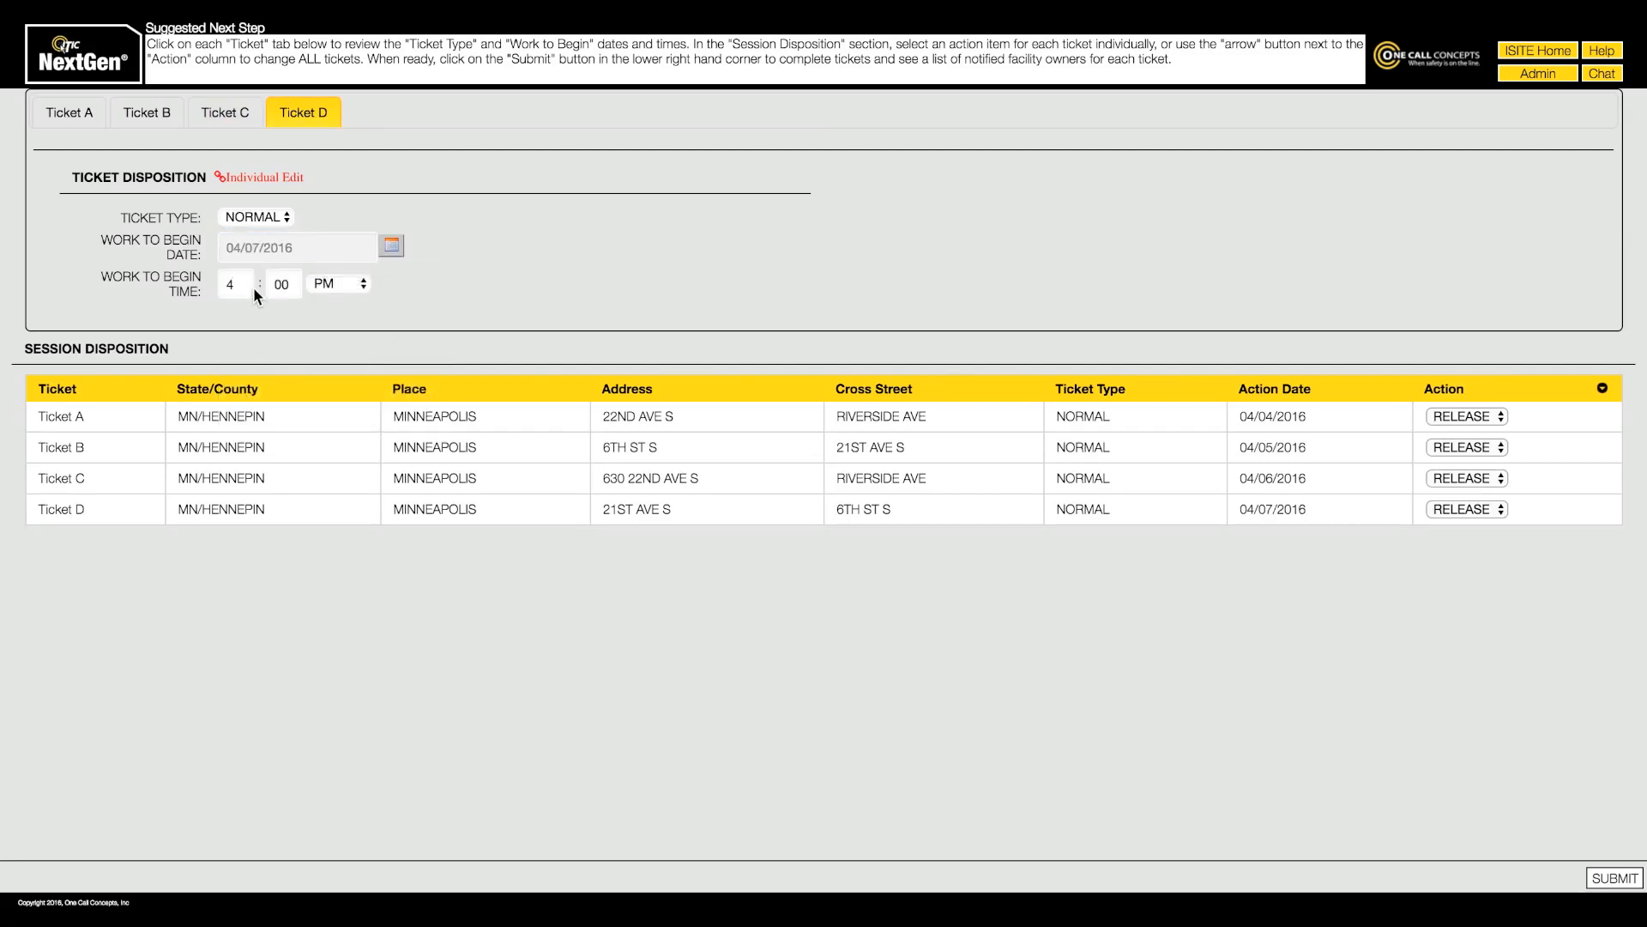
pyautogui.write('9')
pyautogui.click(339, 283)
pyautogui.click(328, 273)
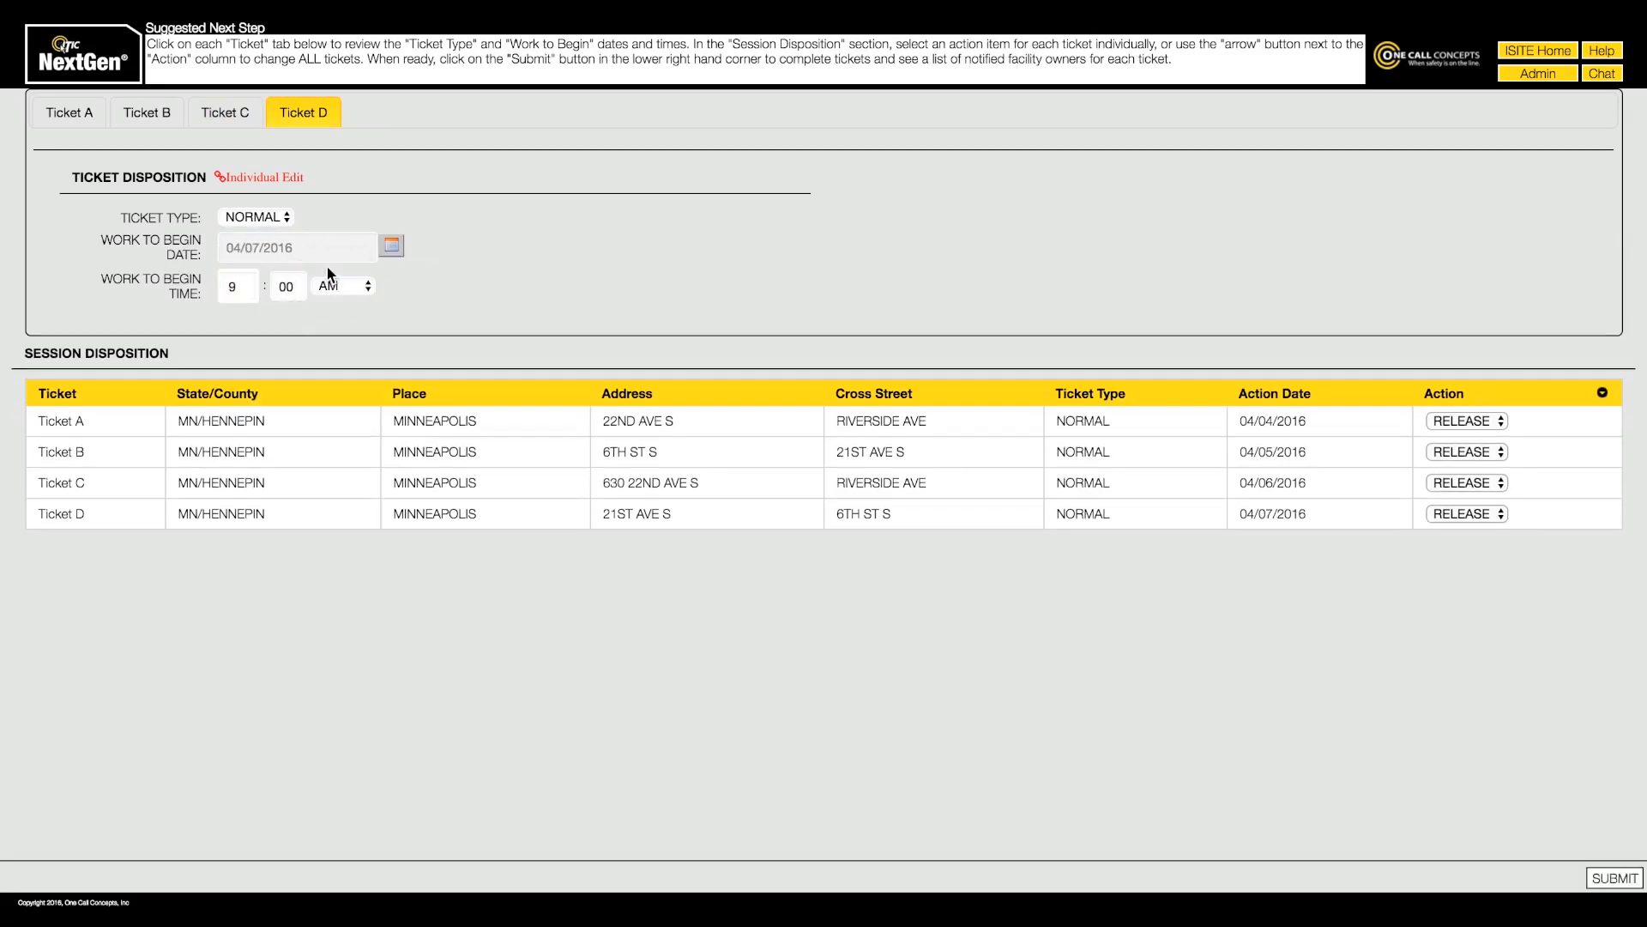
# Check the Action choices for Ticket A, keep it on Release, and submit all the session's tickets
pyautogui.click(1448, 421)
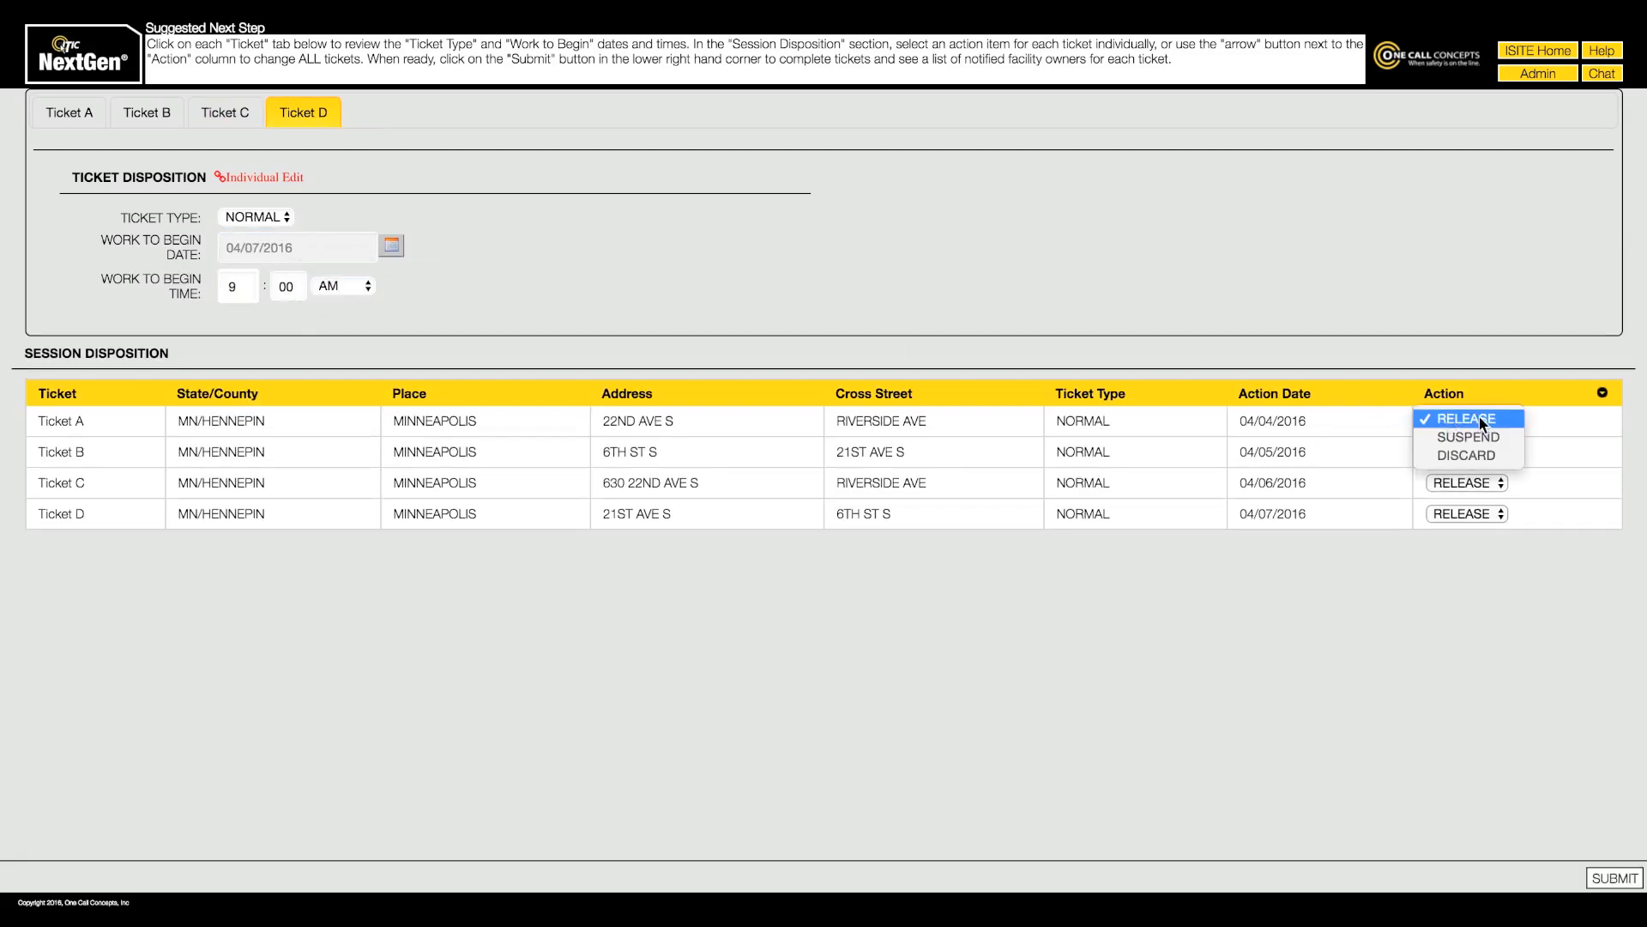
pyautogui.click(1516, 419)
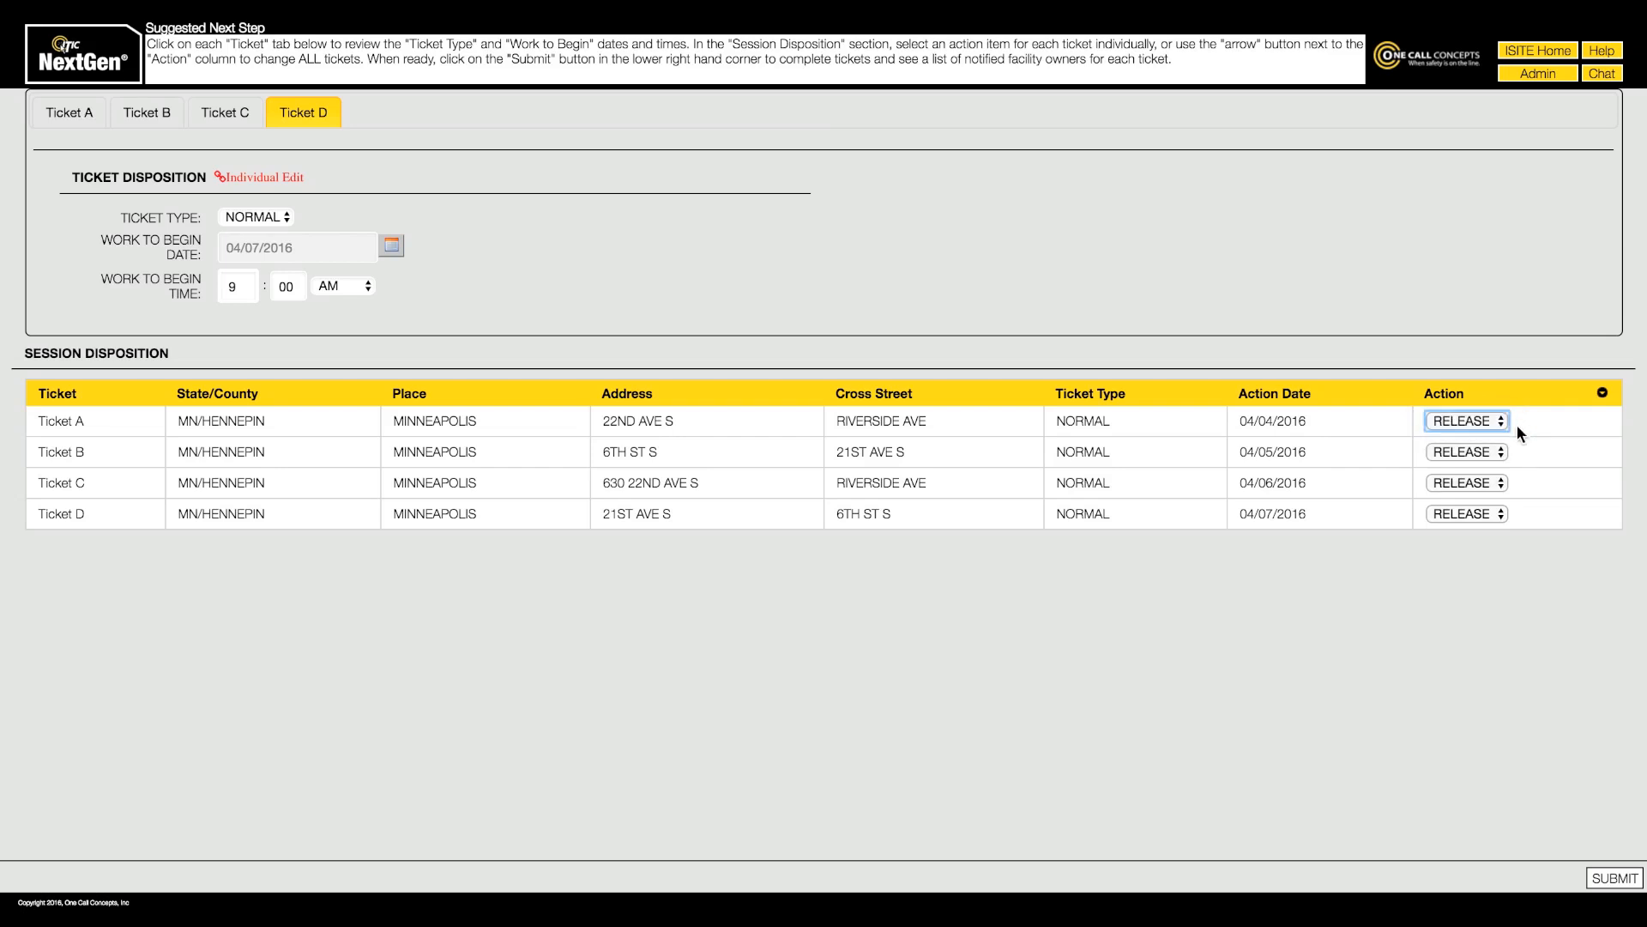
pyautogui.click(1604, 879)
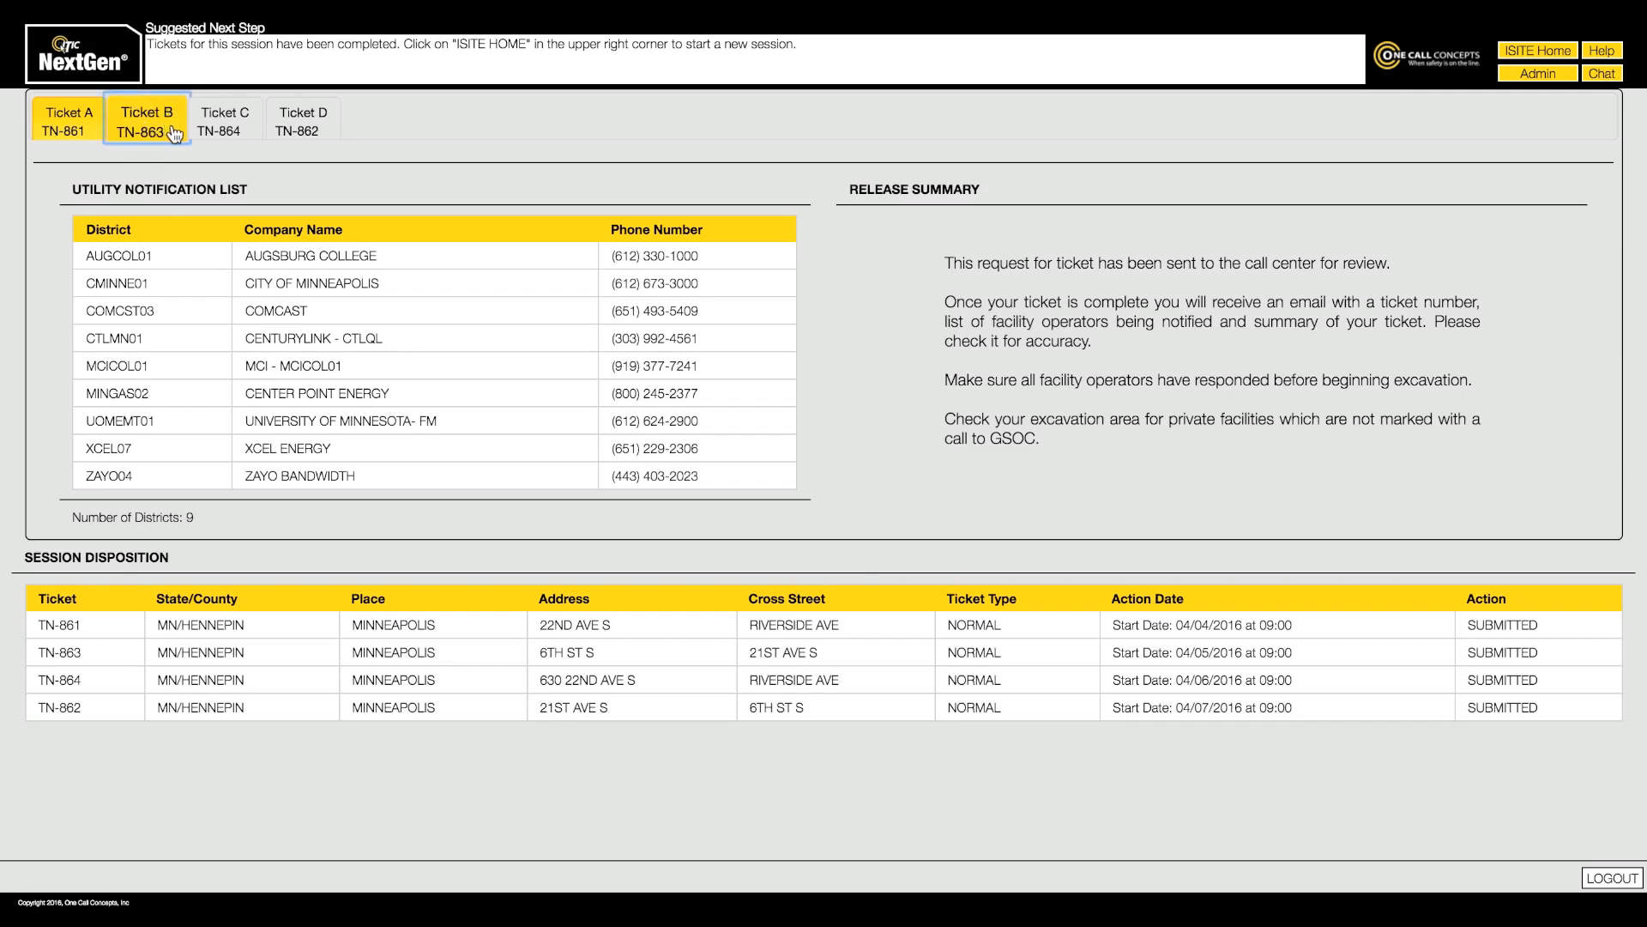
# Review the utility notification lists and release summaries of the submitted Tickets C and D
pyautogui.click(209, 123)
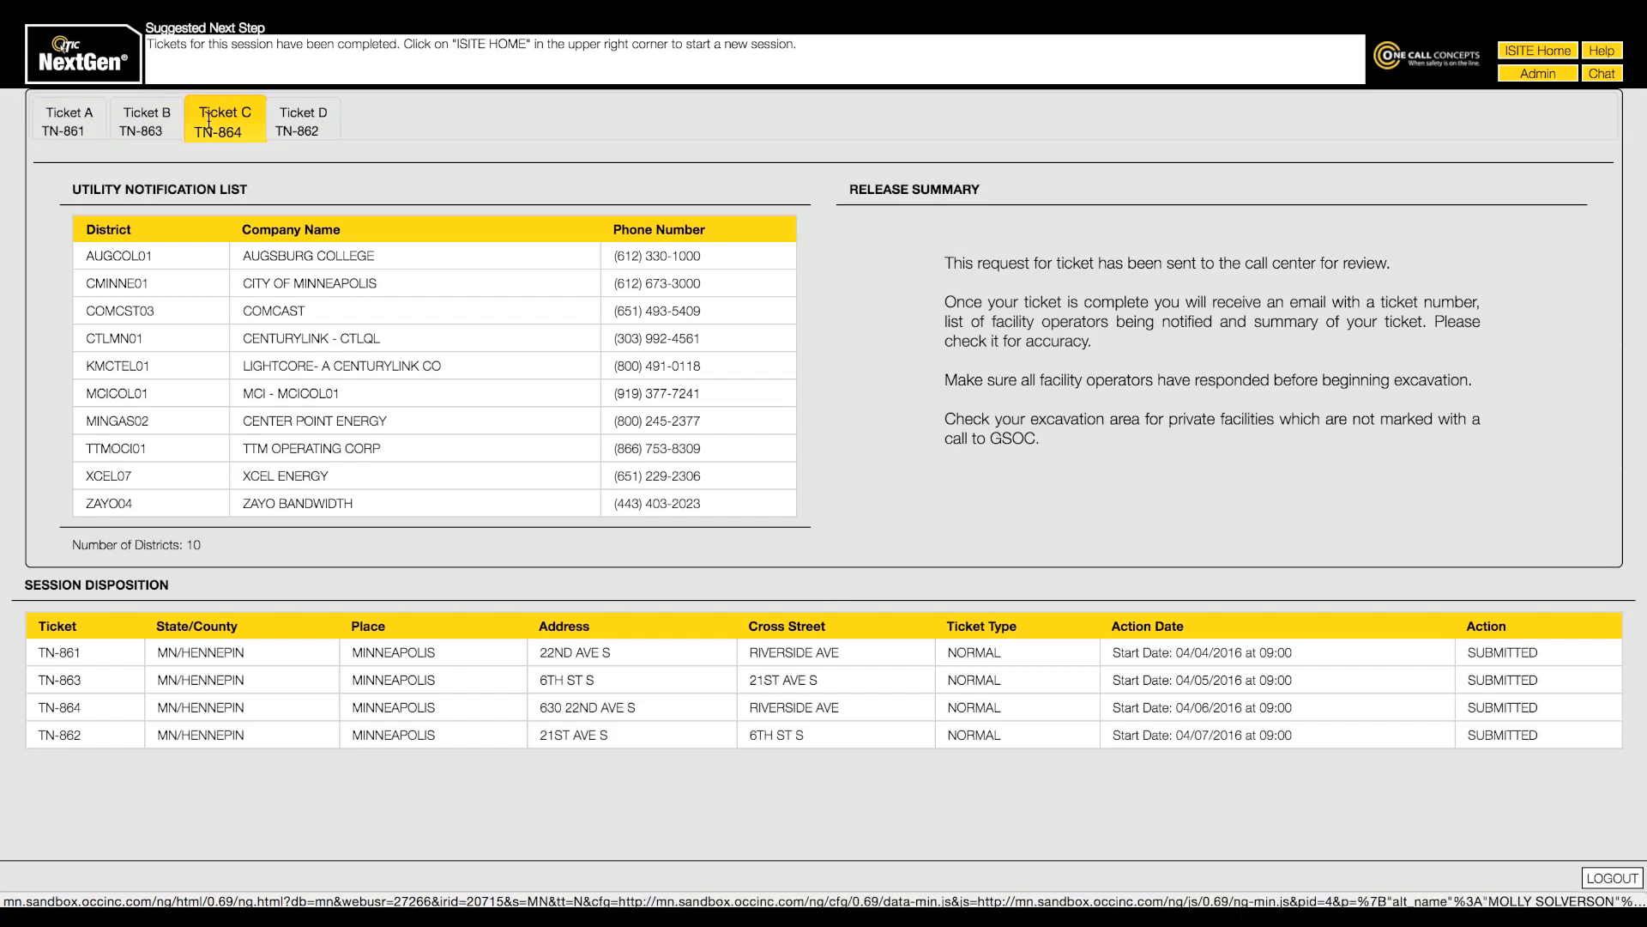
pyautogui.click(301, 130)
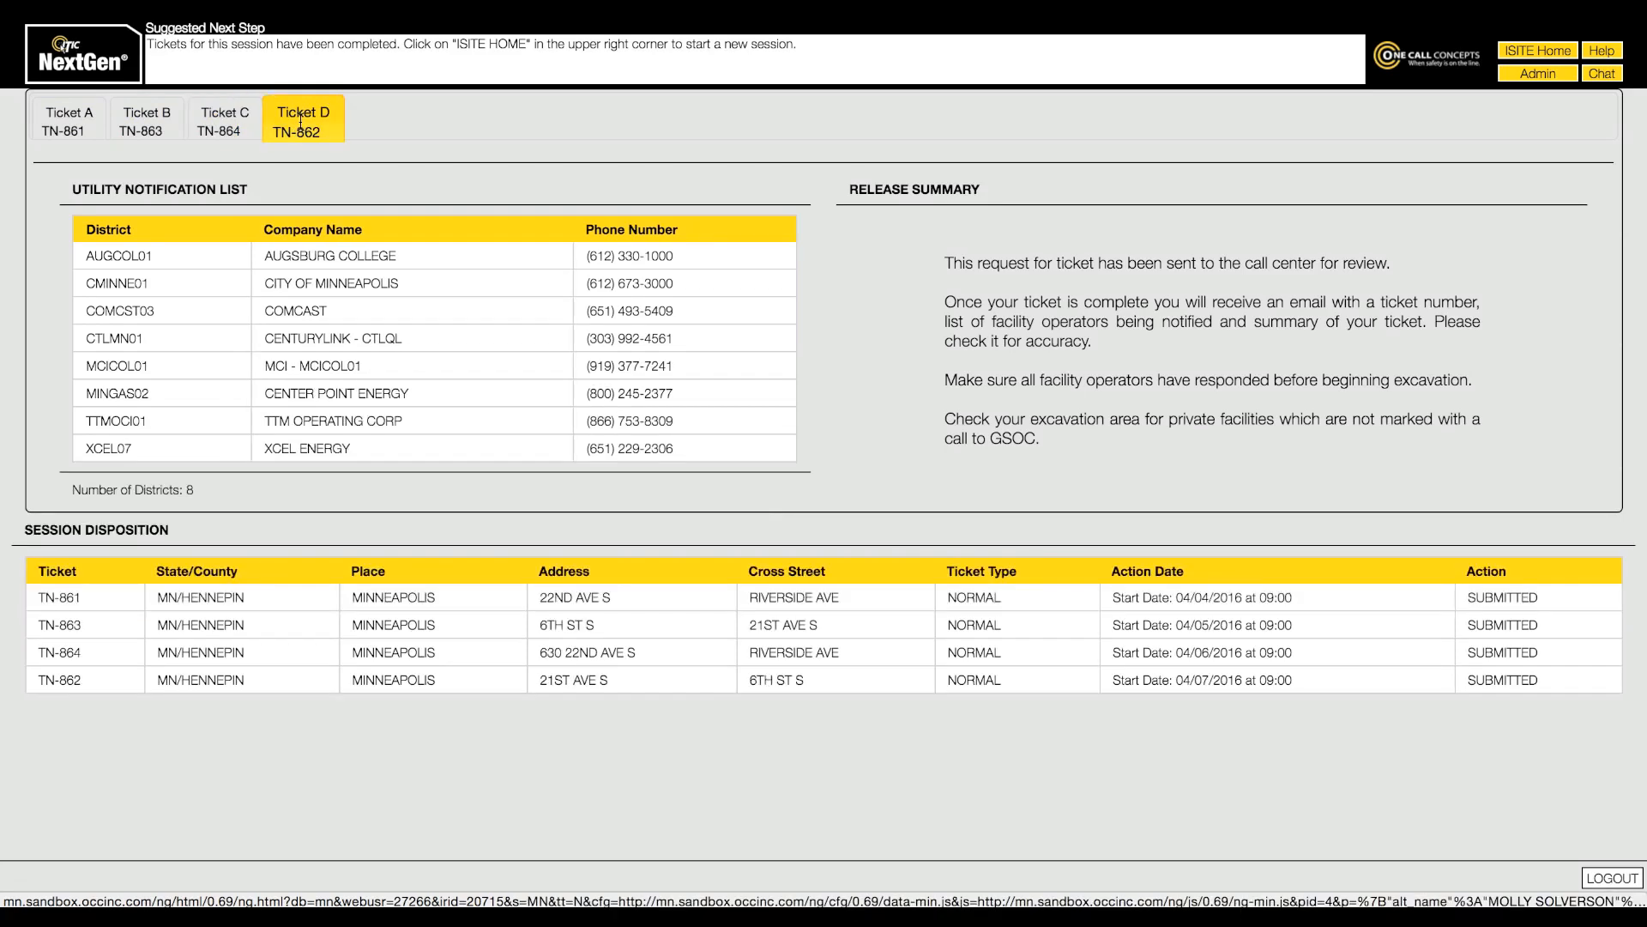
pyautogui.click(300, 122)
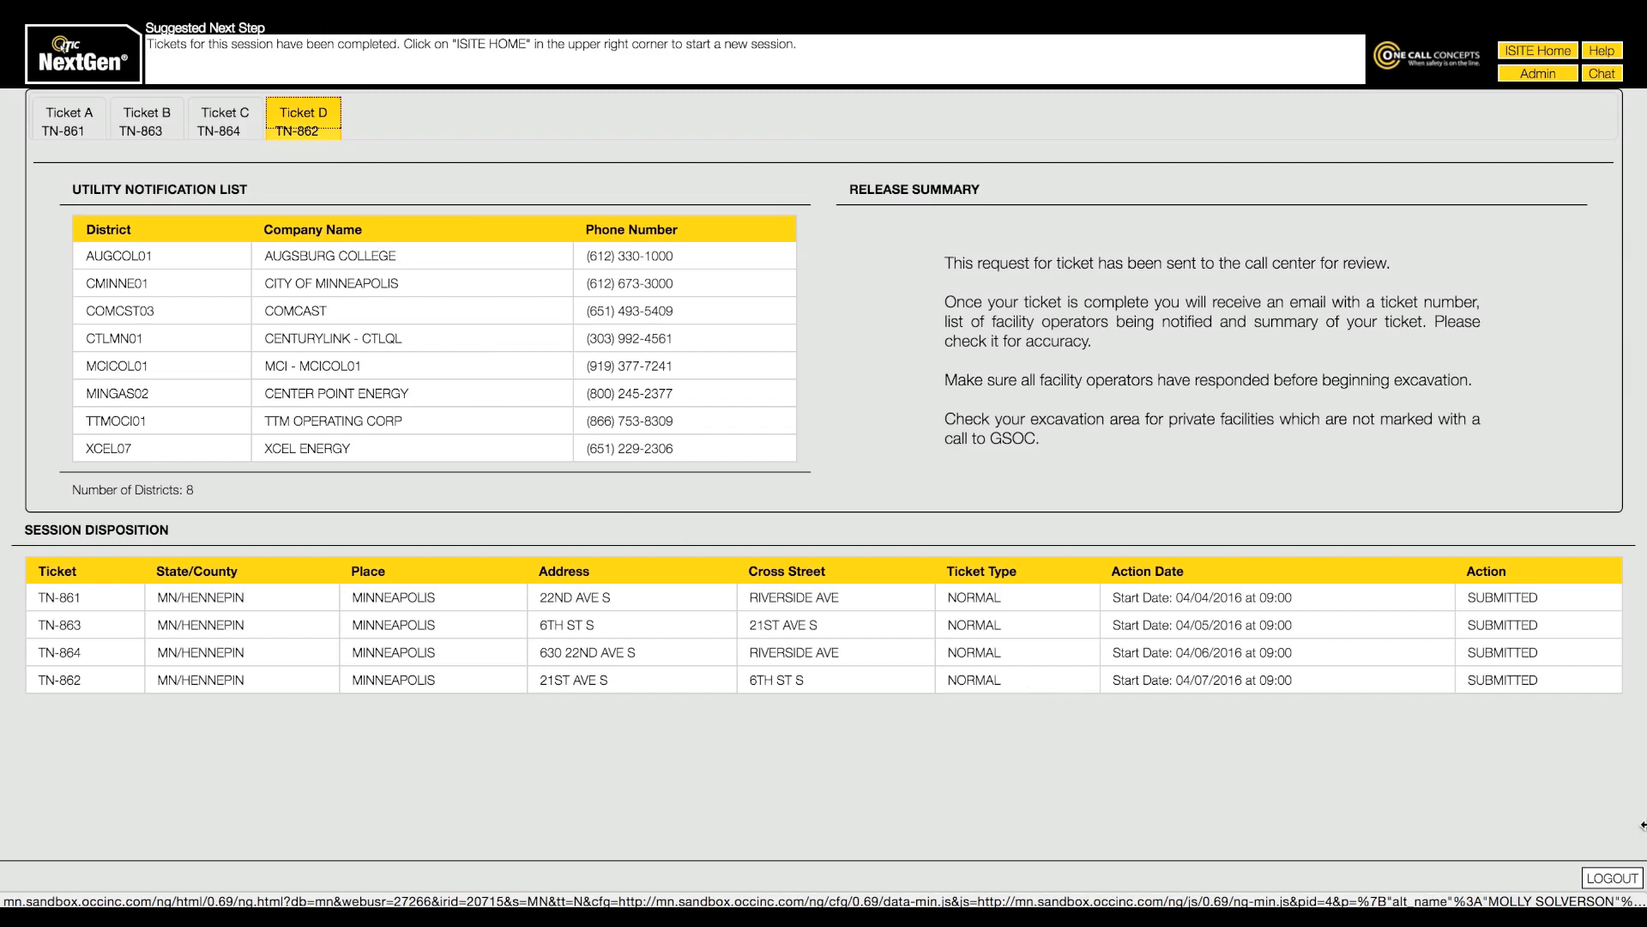